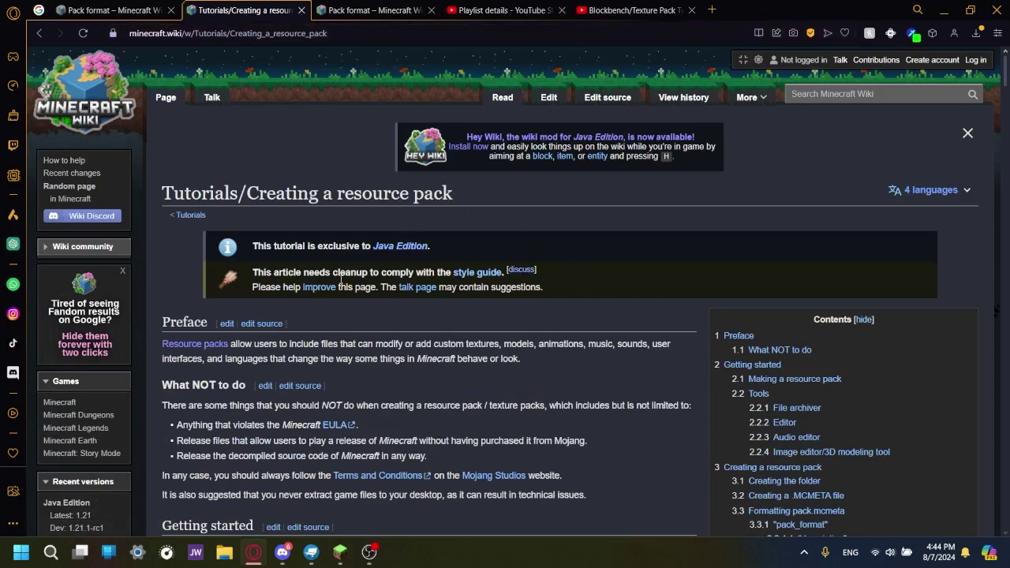
Read the wiki tutorial on creating a resource pack, covering the pack.mcmeta template and the pack_format version list
{"action": "left_click_drag", "start_coordinate": [192, 197], "coordinate": [430, 197]}
{"action": "left_click", "coordinate": [428, 197]}
{"action": "scroll", "coordinate": [432, 237], "scroll_direction": "down", "scroll_amount": 8}
{"action": "scroll", "coordinate": [432, 237], "scroll_direction": "up", "scroll_amount": 4}
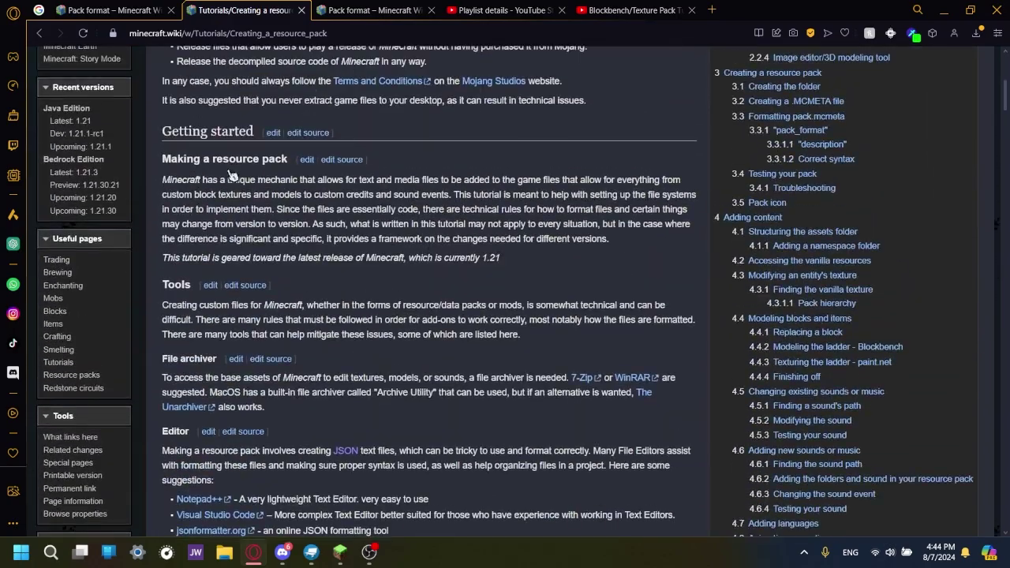
{"action": "scroll", "coordinate": [274, 234], "scroll_direction": "down", "scroll_amount": 12}
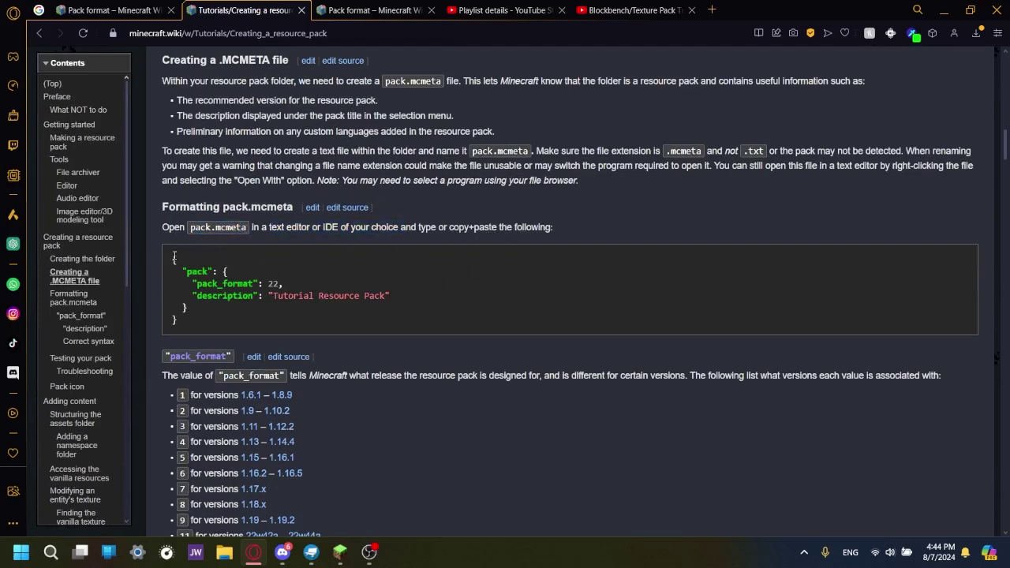
{"action": "scroll", "coordinate": [278, 218], "scroll_direction": "down", "scroll_amount": 3}
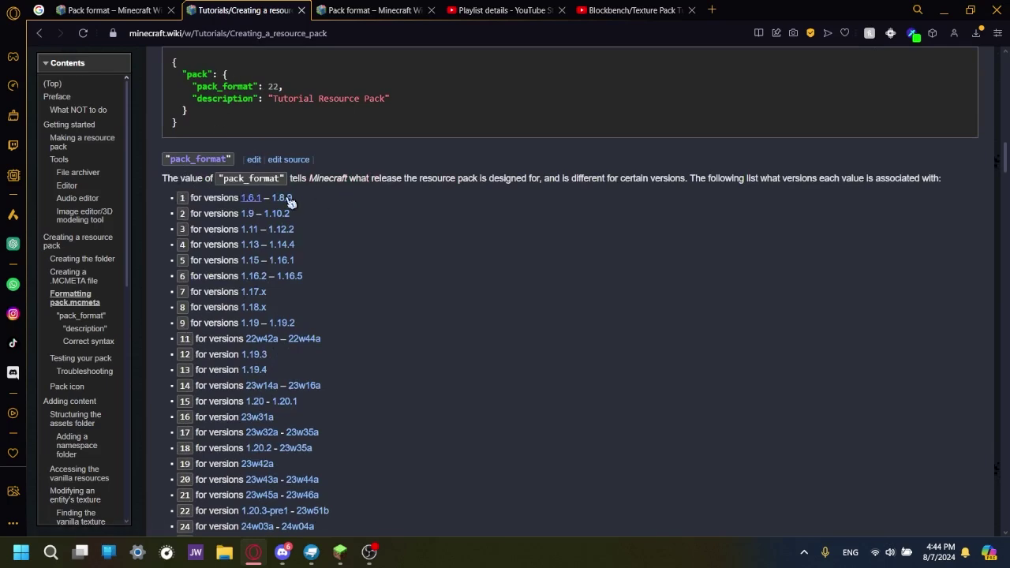
{"action": "scroll", "coordinate": [334, 239], "scroll_direction": "down", "scroll_amount": 6}
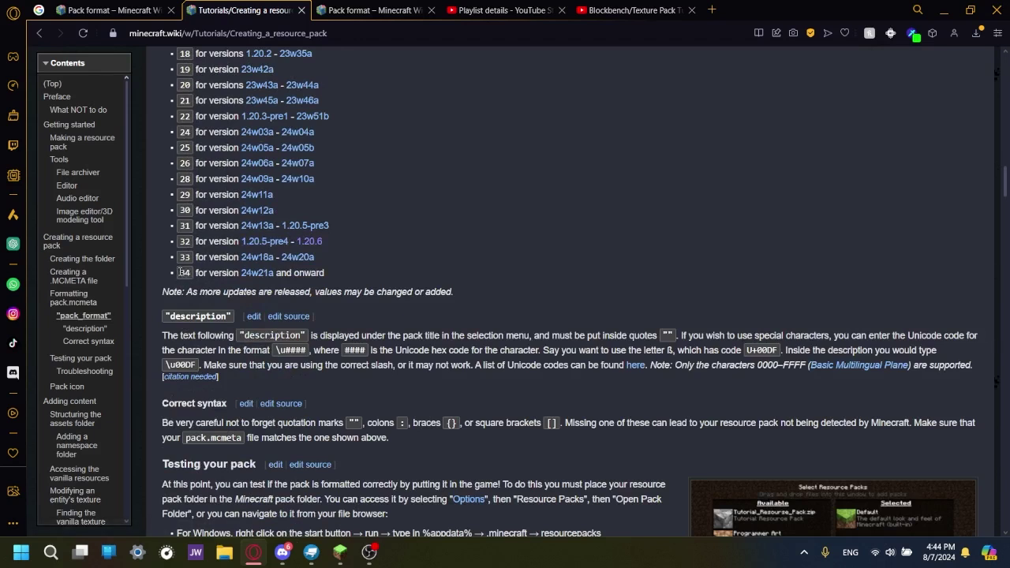
{"action": "left_click", "coordinate": [223, 276]}
Create a new folder on the desktop named "Testing Texture Pack Folder"
{"action": "left_click", "coordinate": [953, 15]}
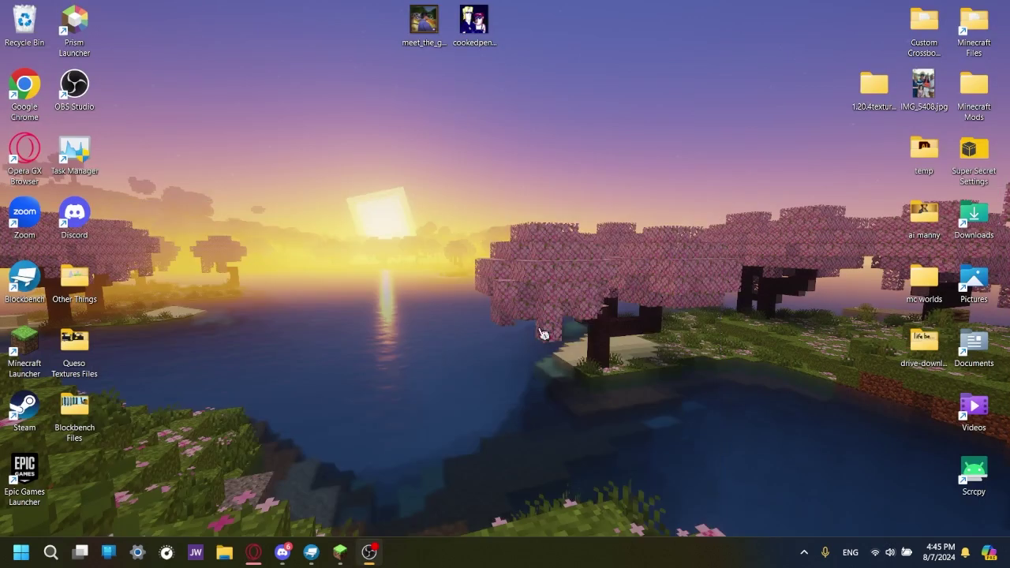
{"action": "right_click", "coordinate": [451, 237]}
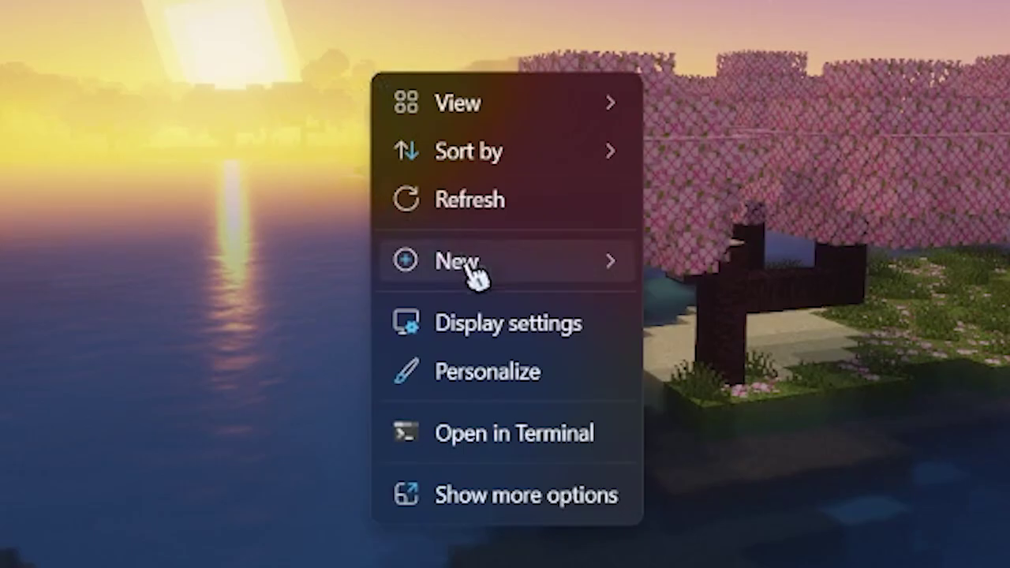
{"action": "mouse_move", "coordinate": [472, 314]}
{"action": "left_click", "coordinate": [596, 303]}
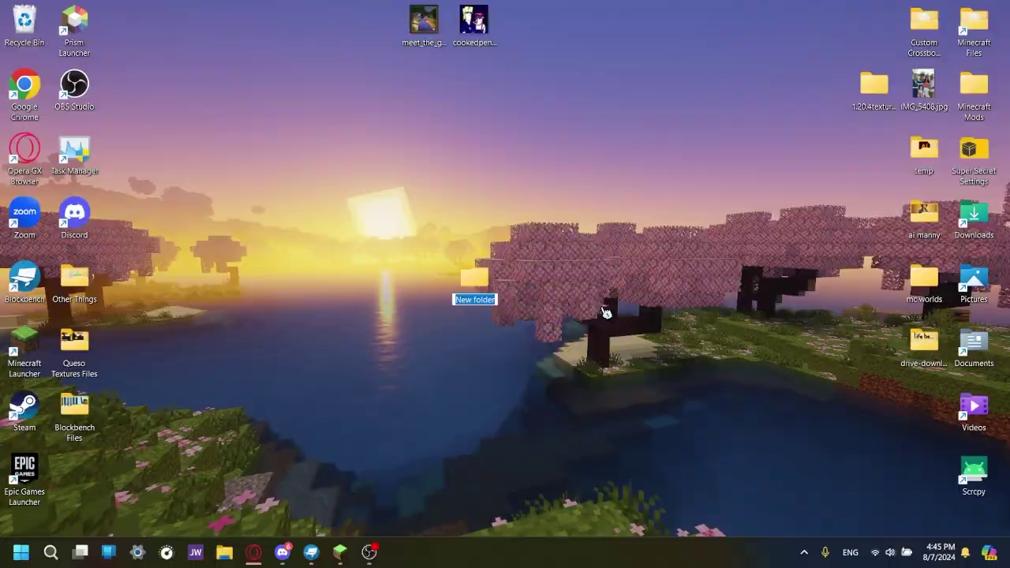
{"action": "type", "text": "Testing Textur"}
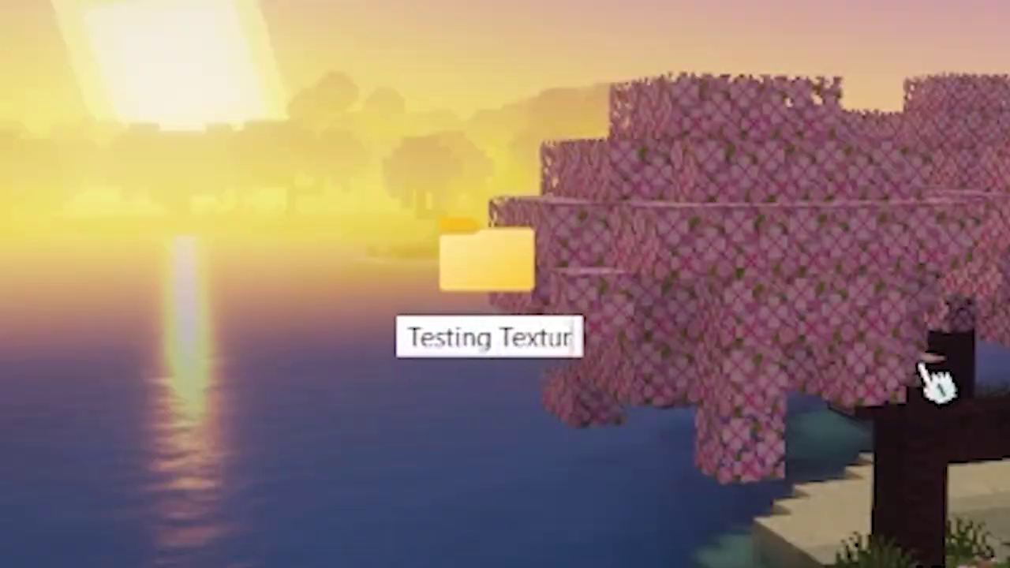
{"action": "type", "text": "e Pack Folder"}
{"action": "key", "text": "Return"}
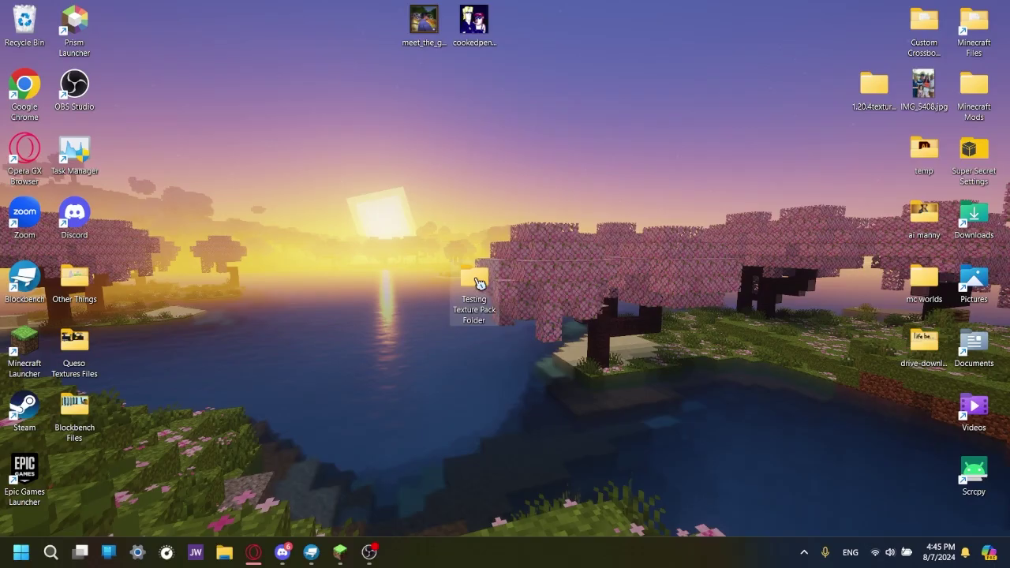
Open the Testing Texture Pack Folder and create a subfolder named "assets" in it
{"action": "key", "text": "Return"}
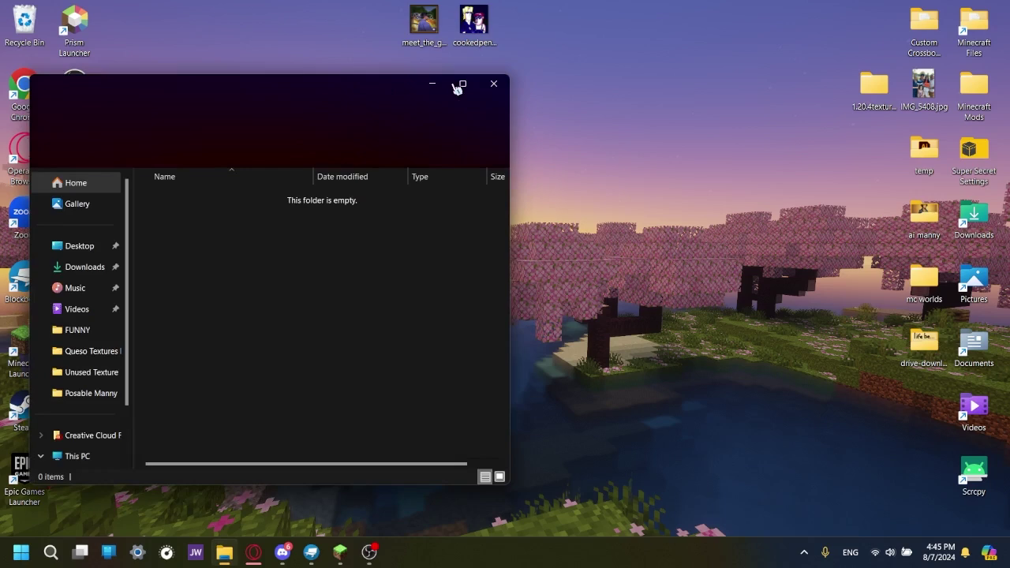
{"action": "left_click_drag", "start_coordinate": [457, 87], "coordinate": [580, 86]}
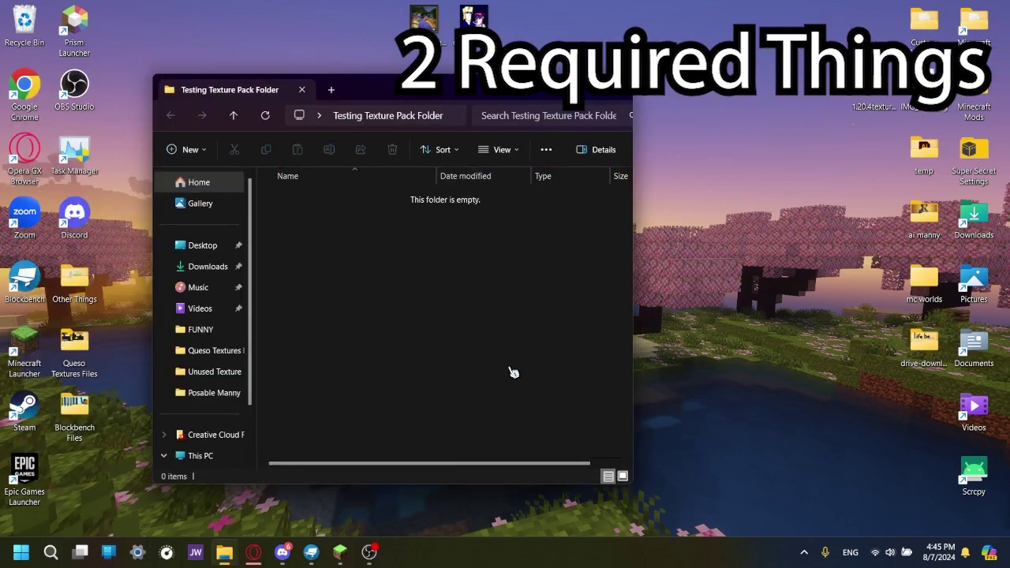
{"action": "left_click", "coordinate": [190, 149]}
{"action": "left_click", "coordinate": [266, 183]}
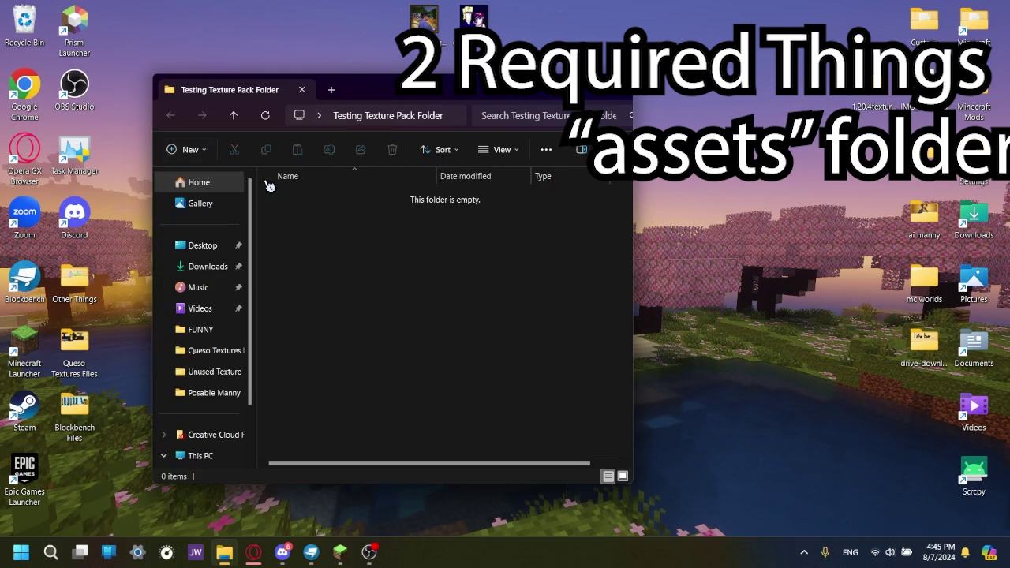
{"action": "type", "text": "asset"}
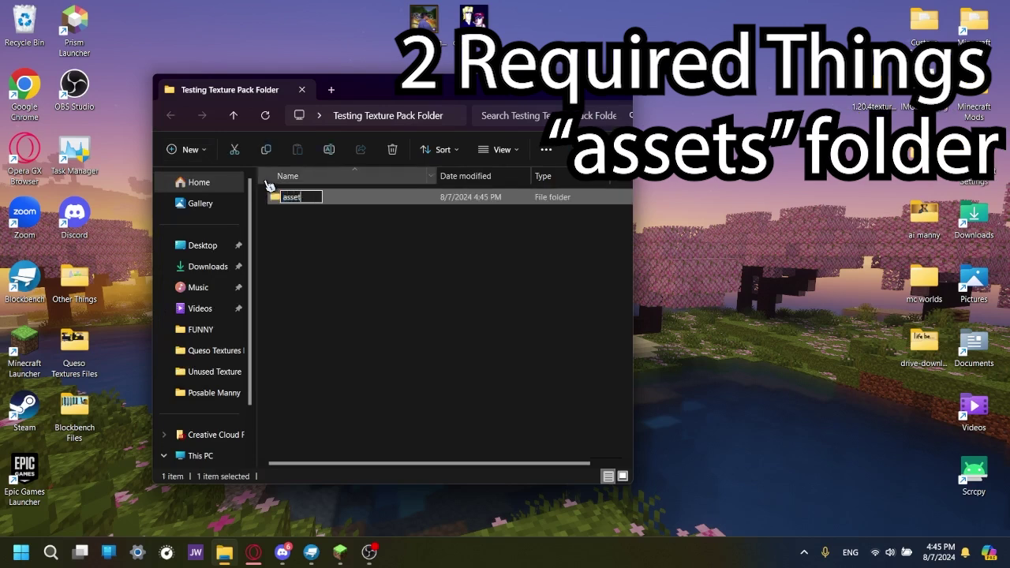
{"action": "type", "text": "s"}
{"action": "key", "text": "Return"}
Create a text document beside the assets folder, name it "pack.mcmeta" and accept the extension change
{"action": "left_click", "coordinate": [187, 149]}
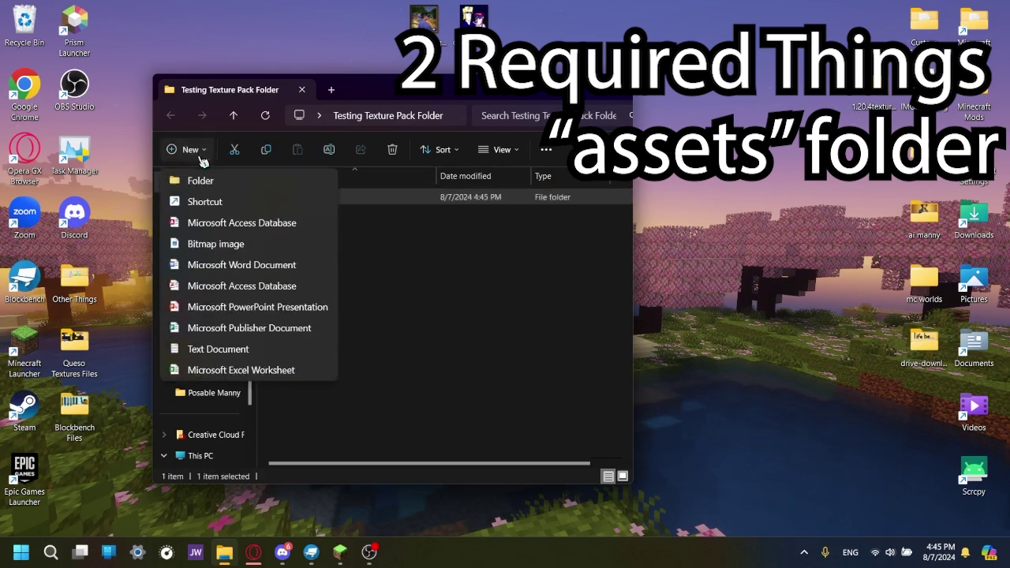
{"action": "left_click", "coordinate": [226, 357]}
{"action": "type", "text": "pack.mcmeta"}
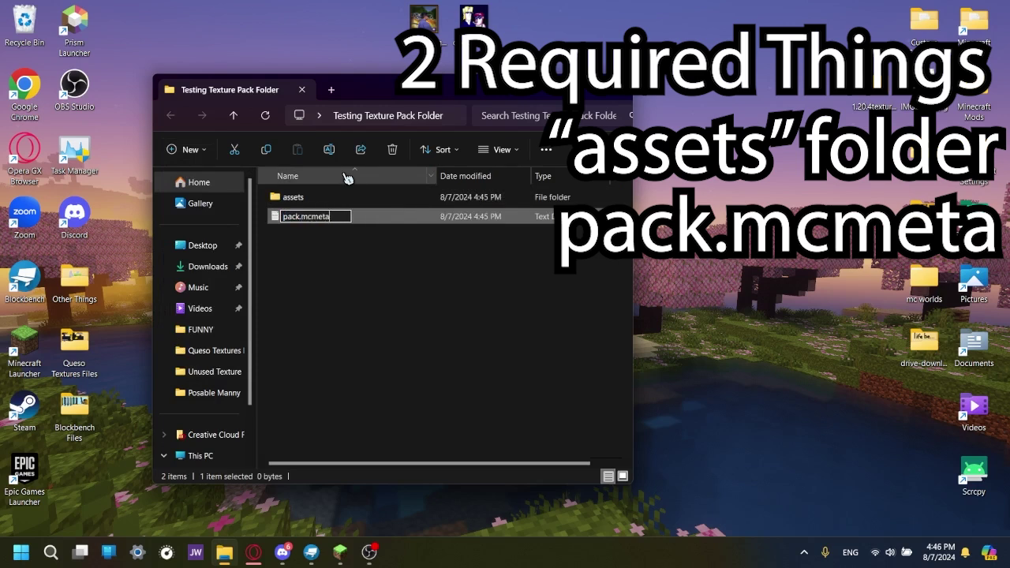
{"action": "key", "text": "Return"}
{"action": "left_click", "coordinate": [563, 282]}
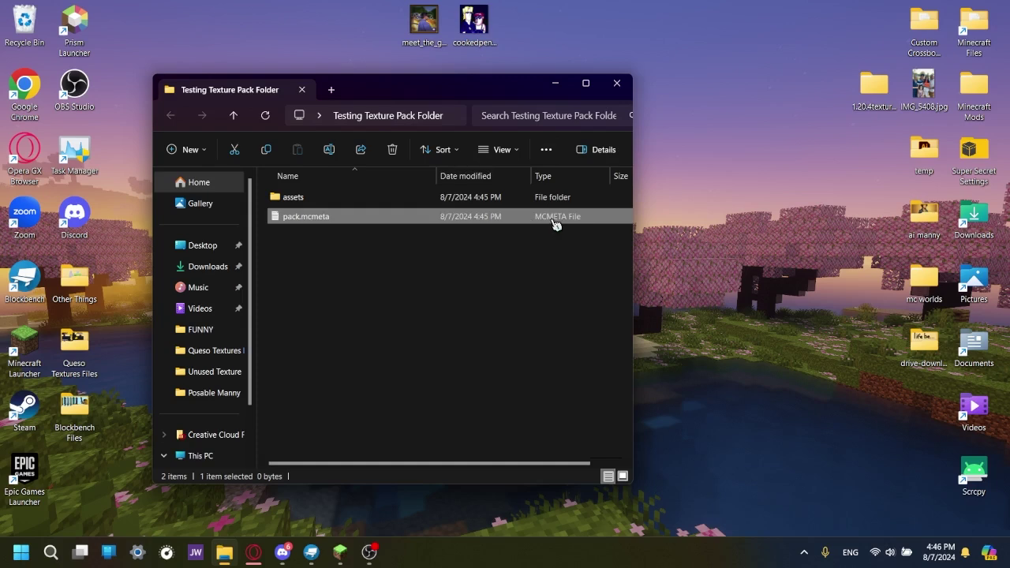
Toggle the display of file name extensions off and back on
{"action": "left_click", "coordinate": [509, 152]}
{"action": "mouse_move", "coordinate": [521, 397]}
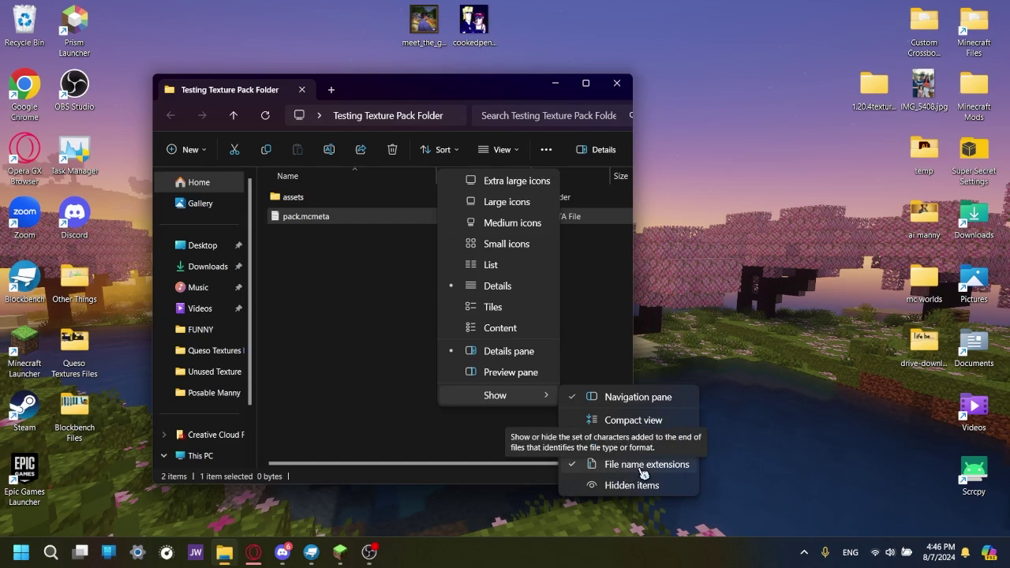
{"action": "left_click", "coordinate": [643, 471]}
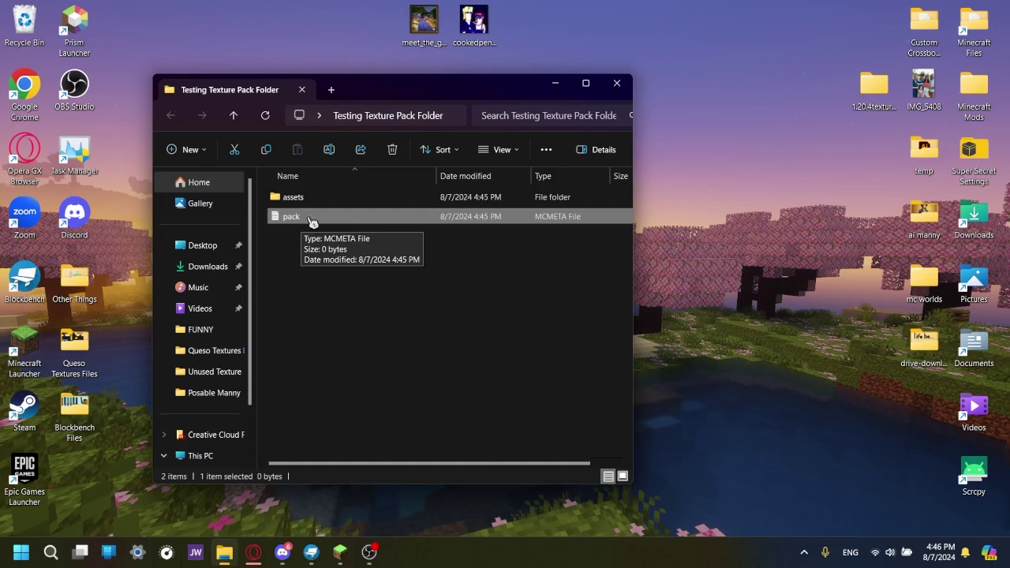
{"action": "left_click", "coordinate": [546, 149]}
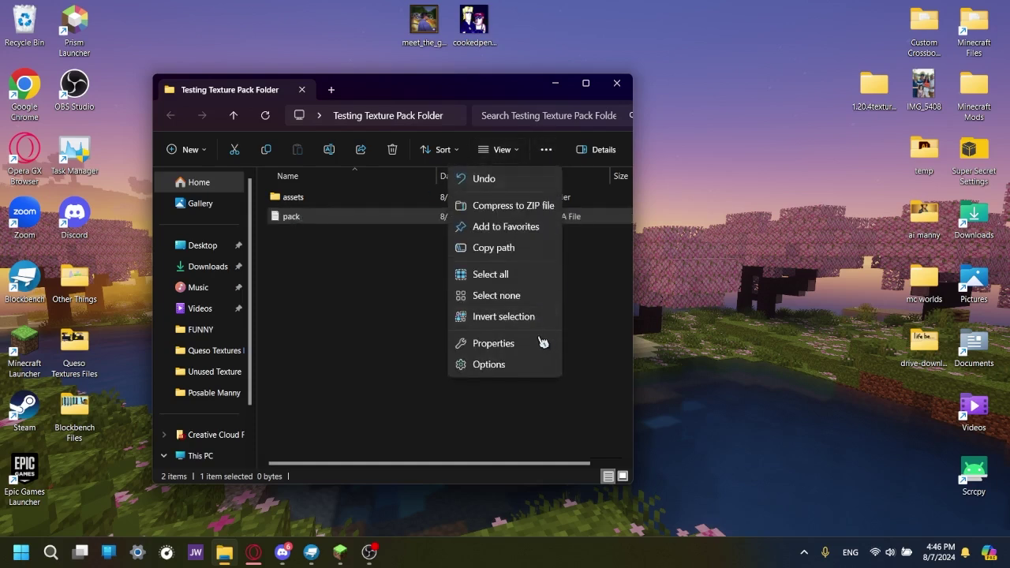
{"action": "left_click", "coordinate": [537, 181]}
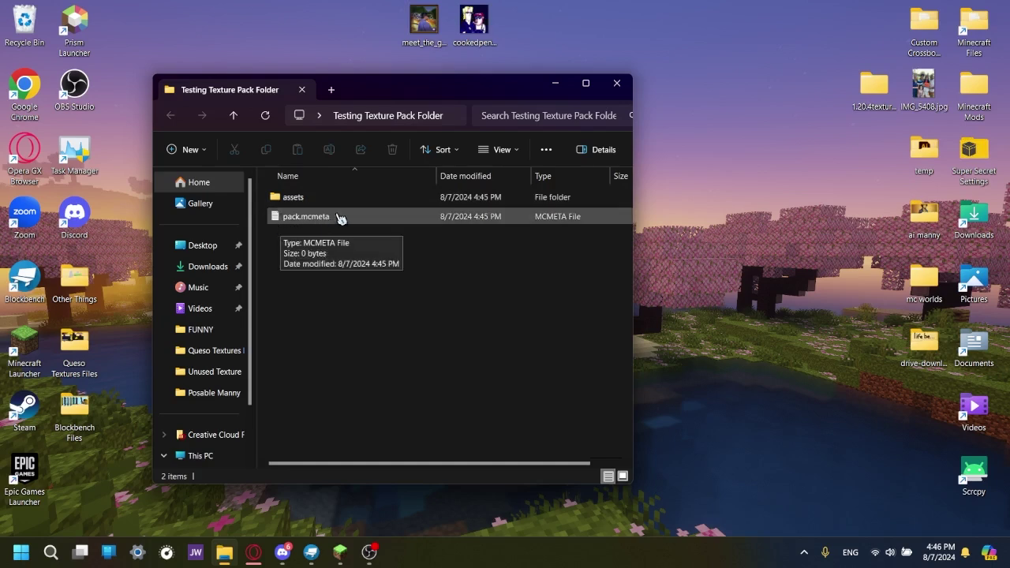
Open pack.mcmeta in the text editor and switch to the browser to bring up the wiki's "Creating a .MCMETA file" section
{"action": "double_click", "coordinate": [357, 216]}
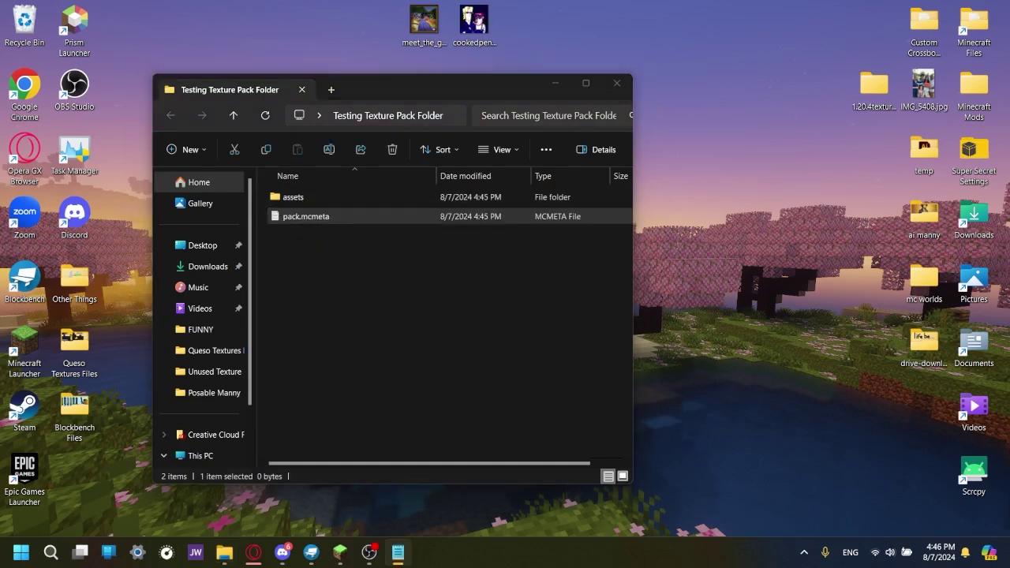
{"action": "left_click_drag", "start_coordinate": [785, 145], "coordinate": [649, 62]}
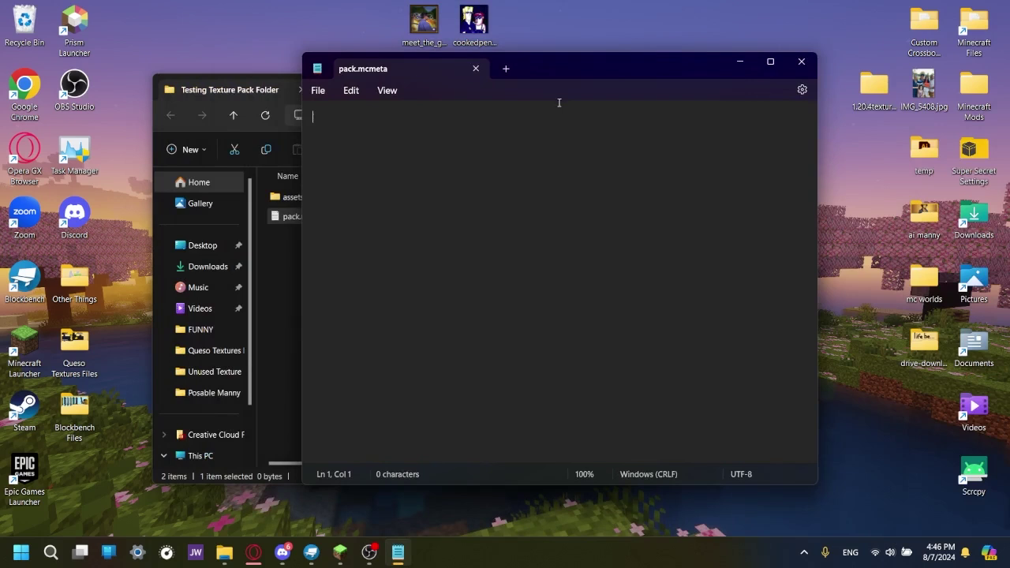
{"action": "left_click", "coordinate": [254, 557]}
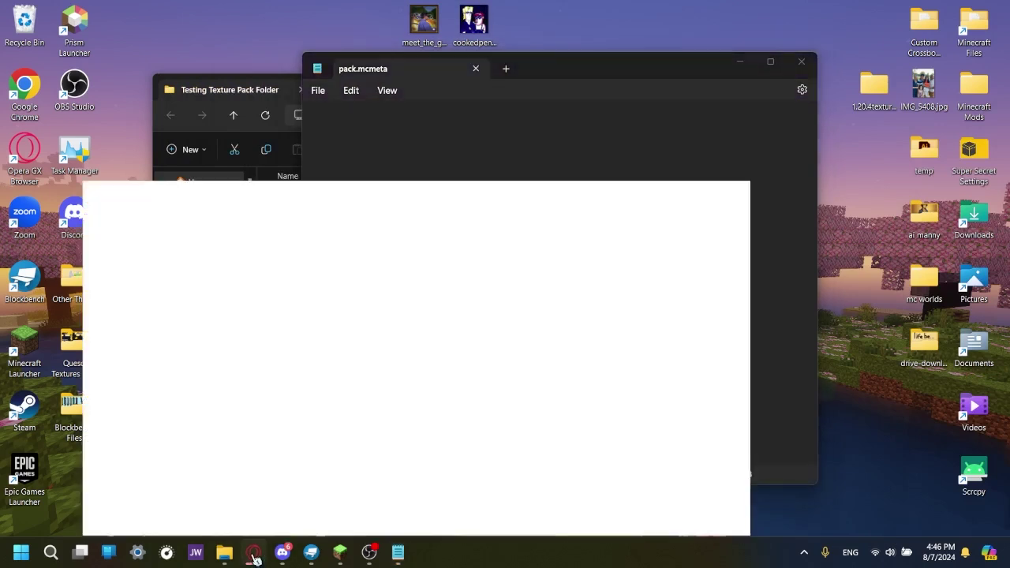
{"action": "scroll", "coordinate": [350, 209], "scroll_direction": "up", "scroll_amount": 6}
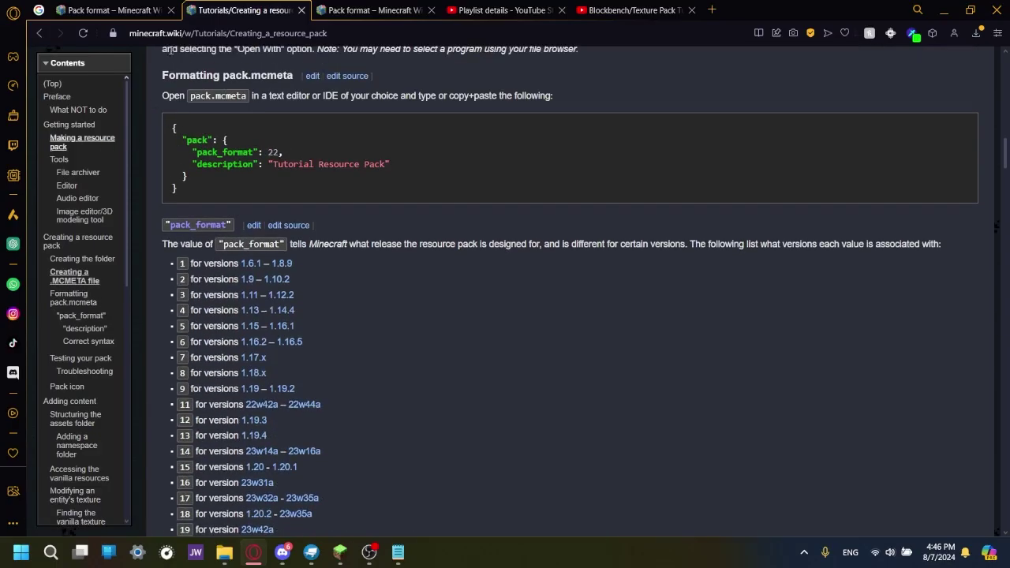
{"action": "scroll", "coordinate": [242, 183], "scroll_direction": "up", "scroll_amount": 15}
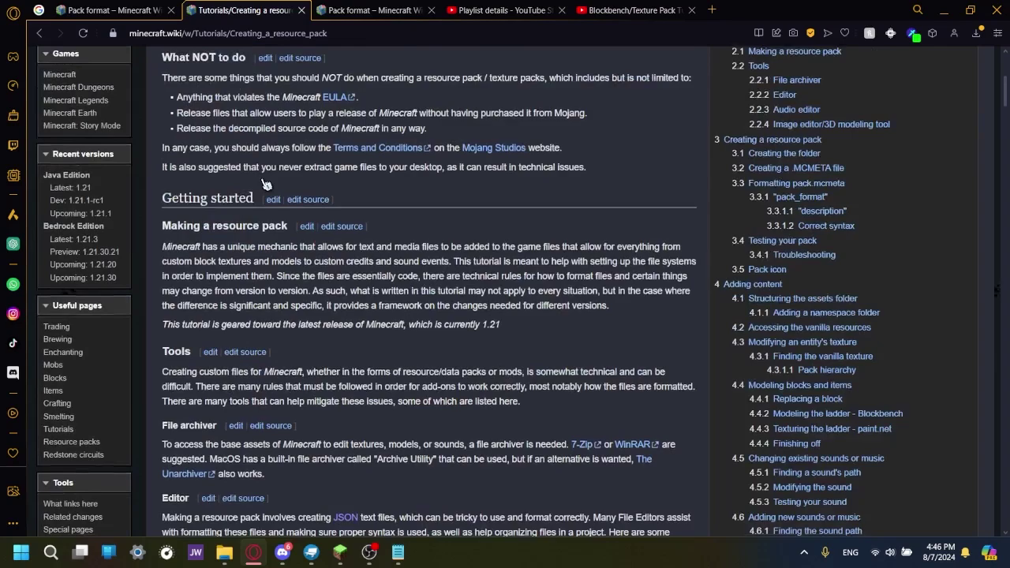
{"action": "scroll", "coordinate": [661, 344], "scroll_direction": "down", "scroll_amount": 2}
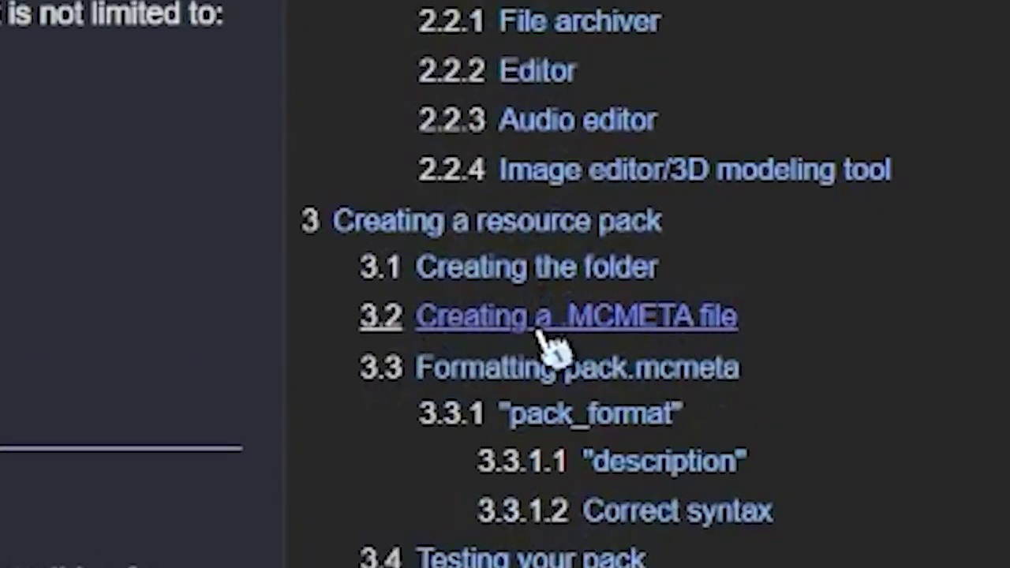
{"action": "left_click", "coordinate": [618, 335]}
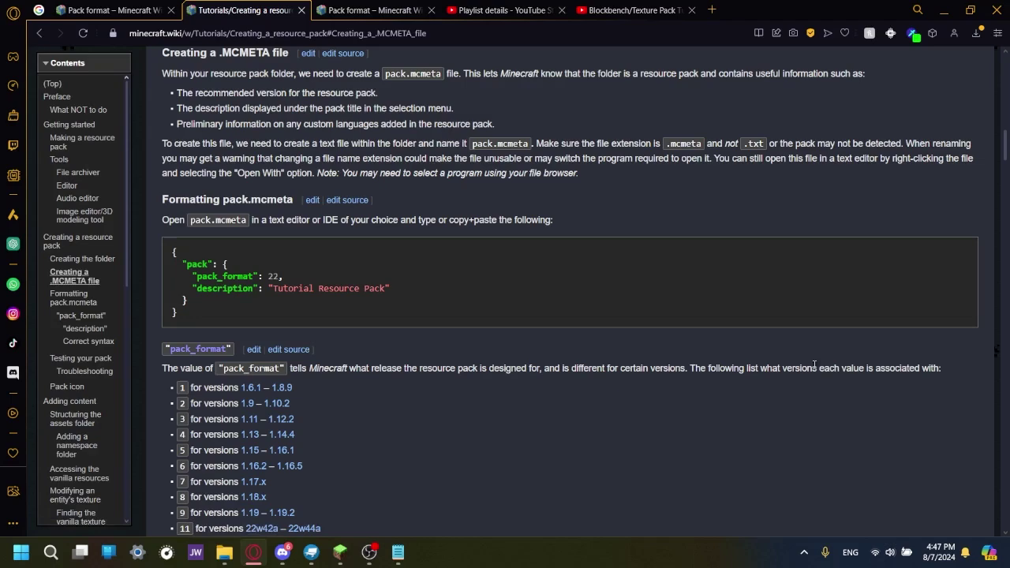
Copy the complete pack.mcmeta JSON template from the wiki and paste it into the empty pack.mcmeta file
{"action": "left_click_drag", "start_coordinate": [174, 253], "coordinate": [229, 326]}
{"action": "key", "text": "ctrl+c"}
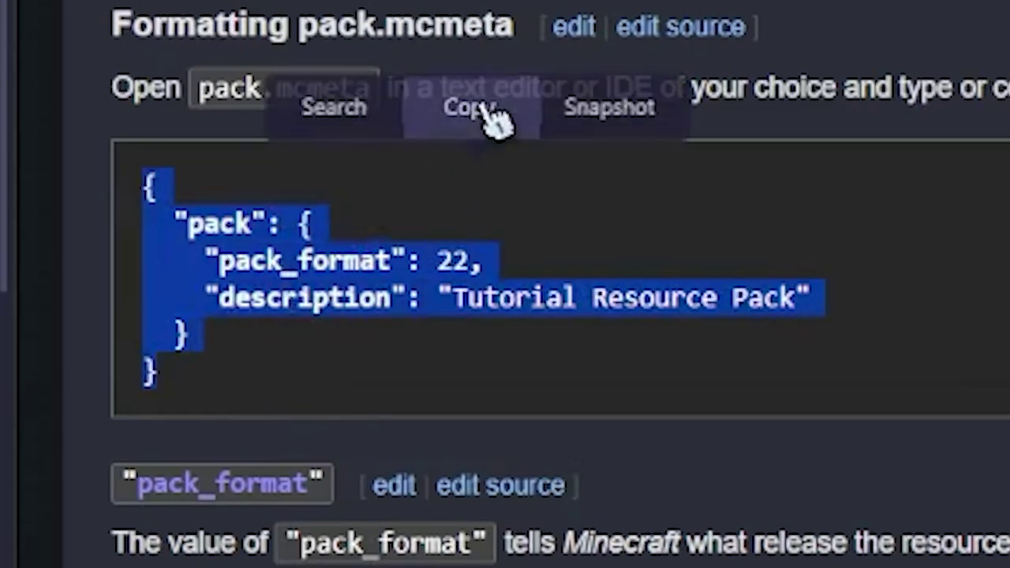
{"action": "left_click", "coordinate": [472, 108]}
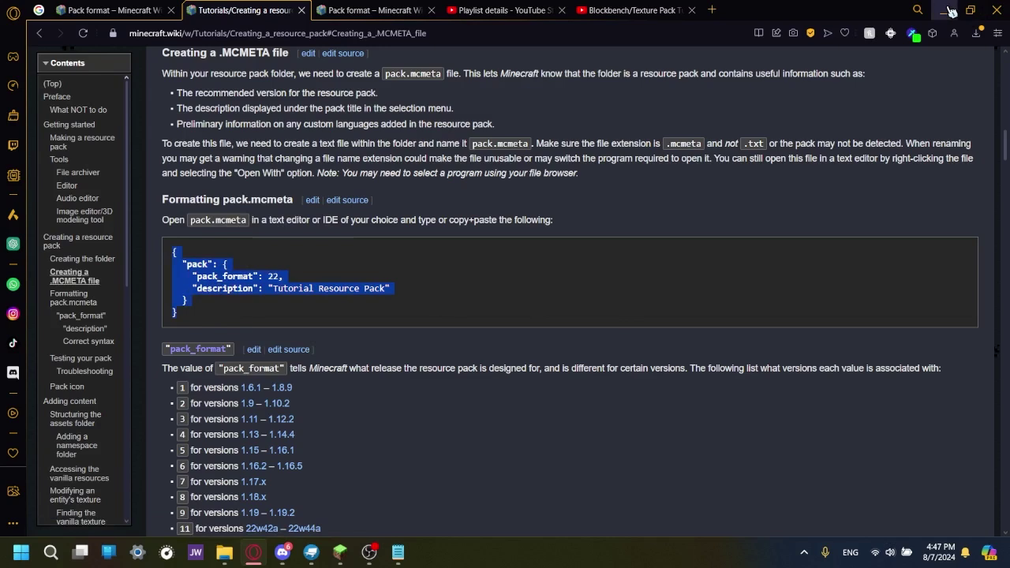
{"action": "left_click", "coordinate": [951, 11]}
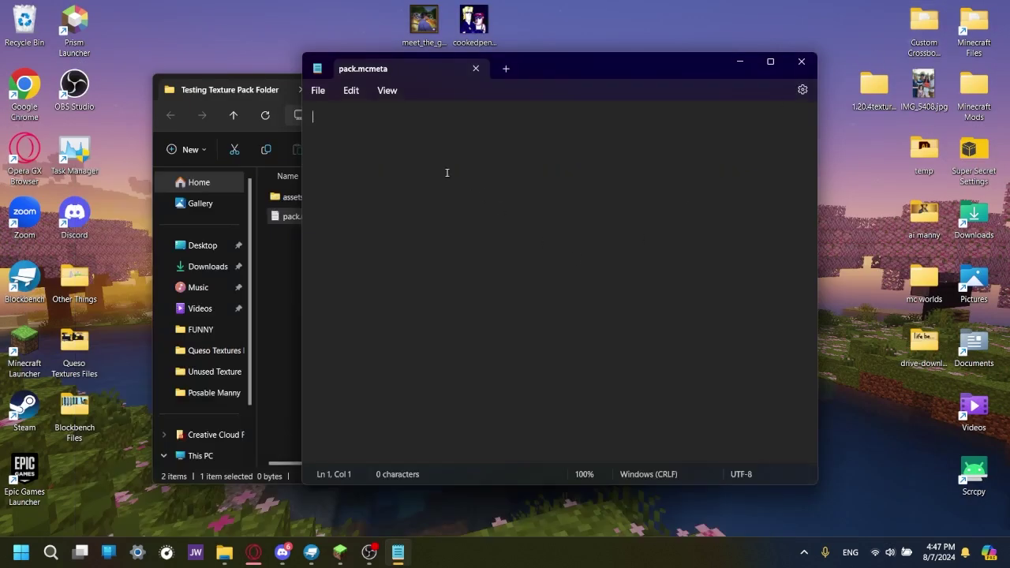
{"action": "key", "text": "ctrl+v"}
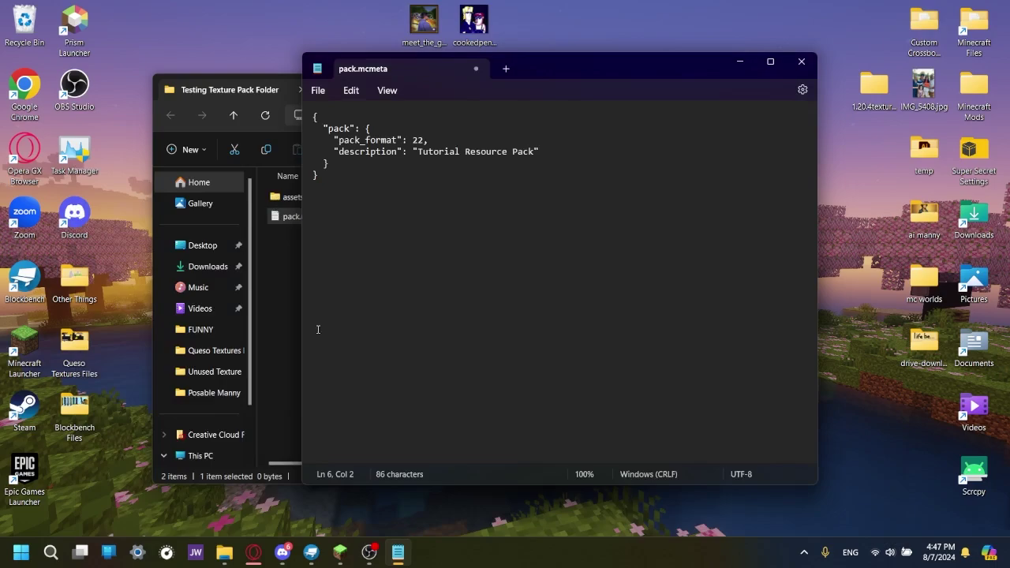
Look up the newest version's entry in the wiki's pack_format list and set pack_format to 34 in pack.mcmeta
{"action": "left_click", "coordinate": [254, 554]}
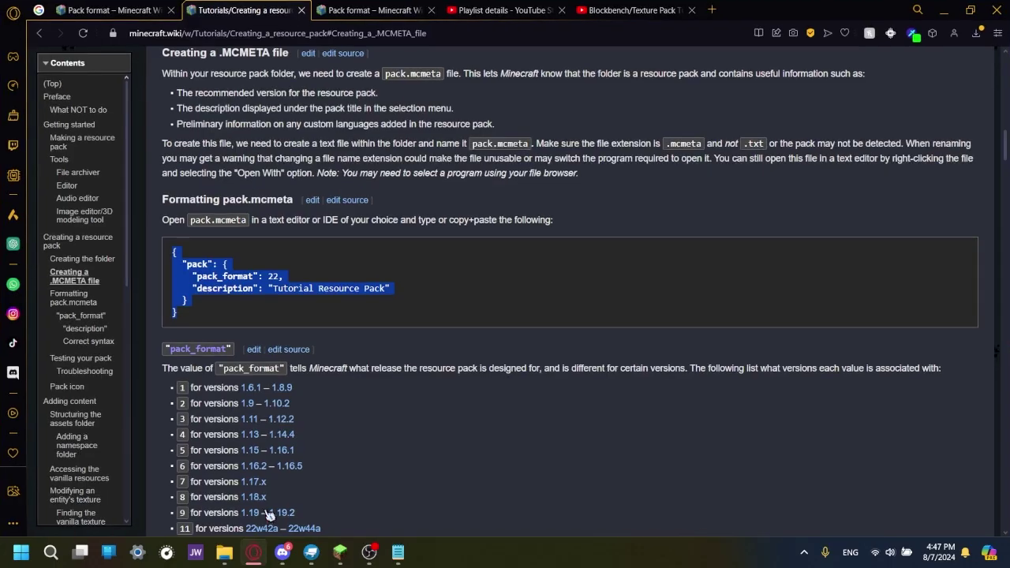
{"action": "left_click", "coordinate": [382, 385]}
{"action": "scroll", "coordinate": [382, 386], "scroll_direction": "down", "scroll_amount": 4}
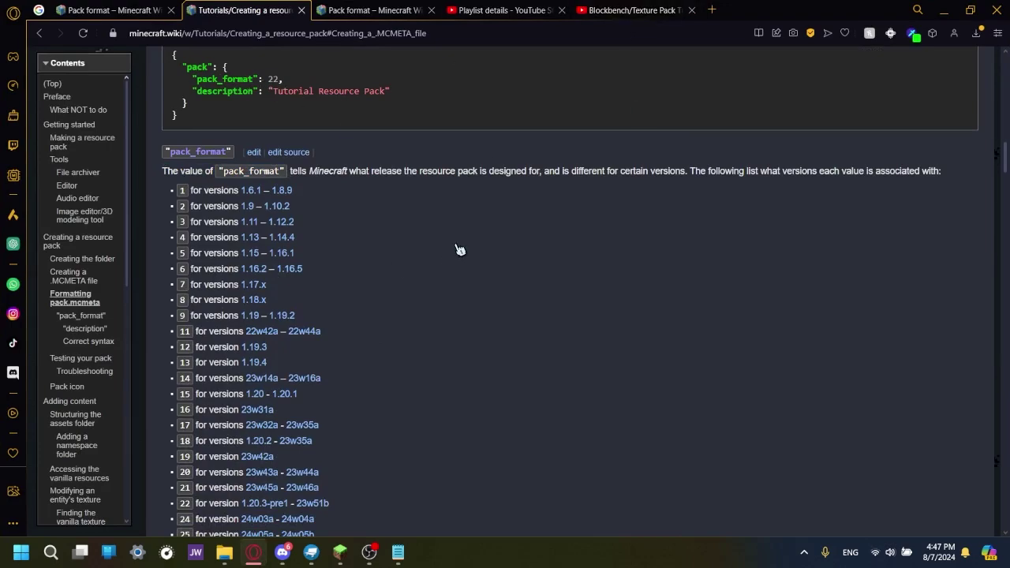
{"action": "scroll", "coordinate": [460, 249], "scroll_direction": "down", "scroll_amount": 7}
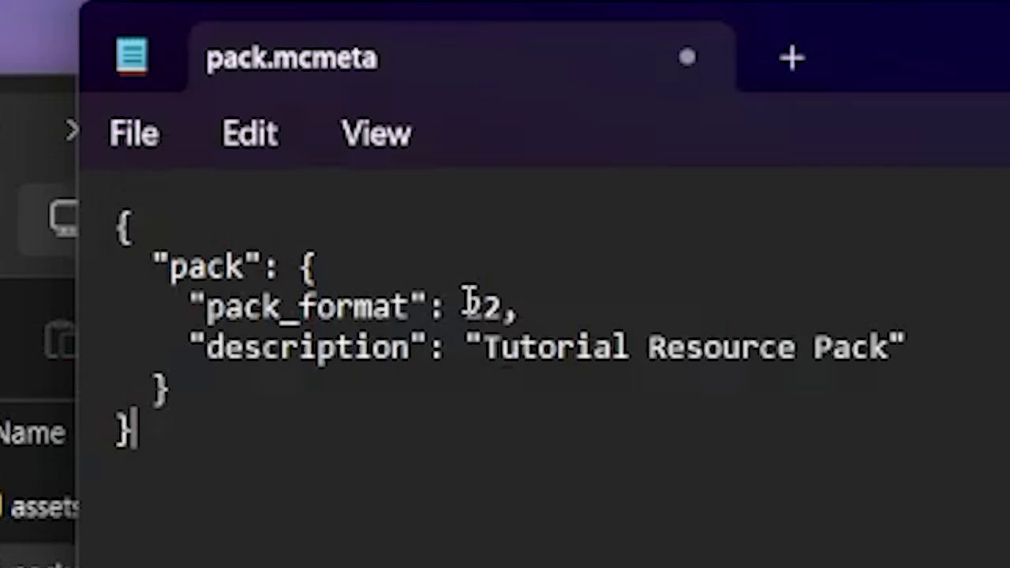
{"action": "double_click", "coordinate": [444, 140]}
{"action": "type", "text": "34"}
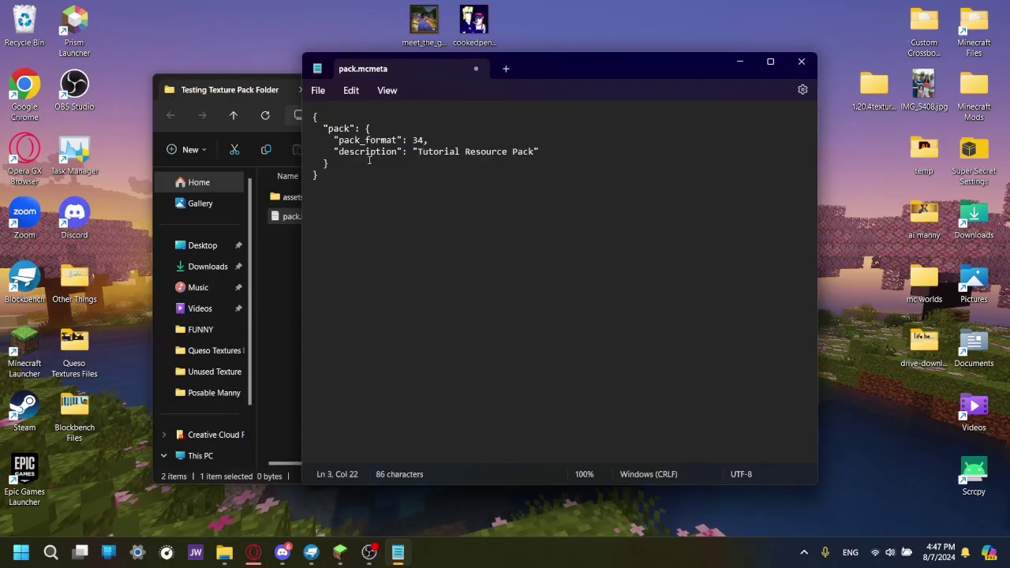
Switch to Minecraft, open the Resource Packs screen to examine how pack descriptions are shown, and return to pack.mcmeta
{"action": "left_click", "coordinate": [350, 552]}
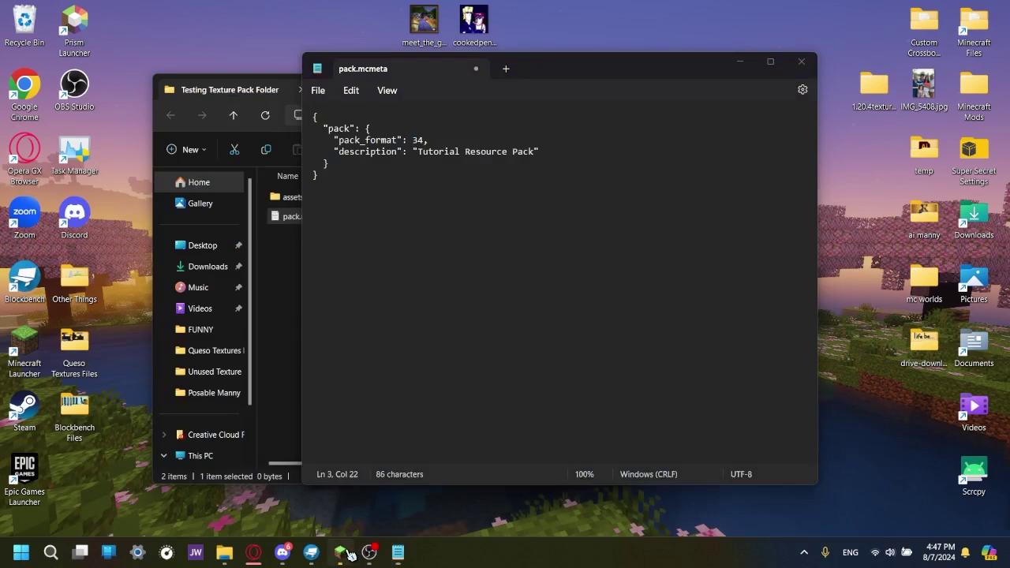
{"action": "left_click", "coordinate": [424, 290]}
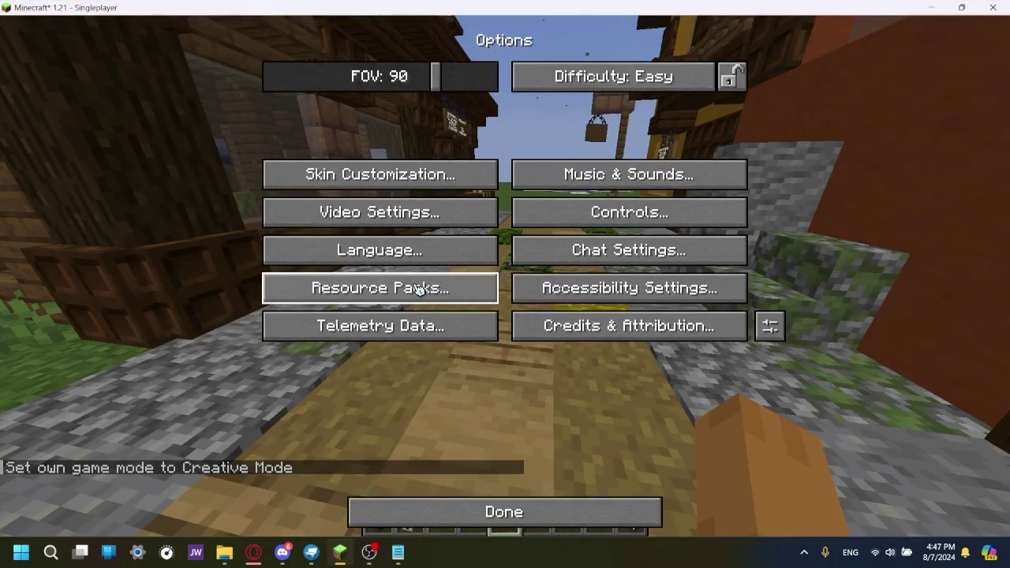
{"action": "left_click", "coordinate": [418, 290]}
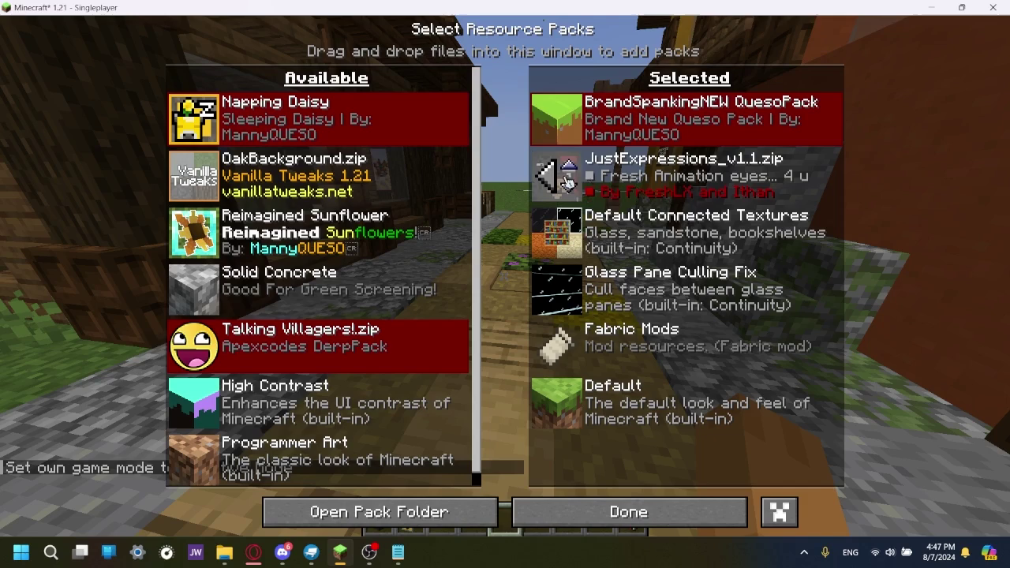
{"action": "left_click", "coordinate": [931, 7]}
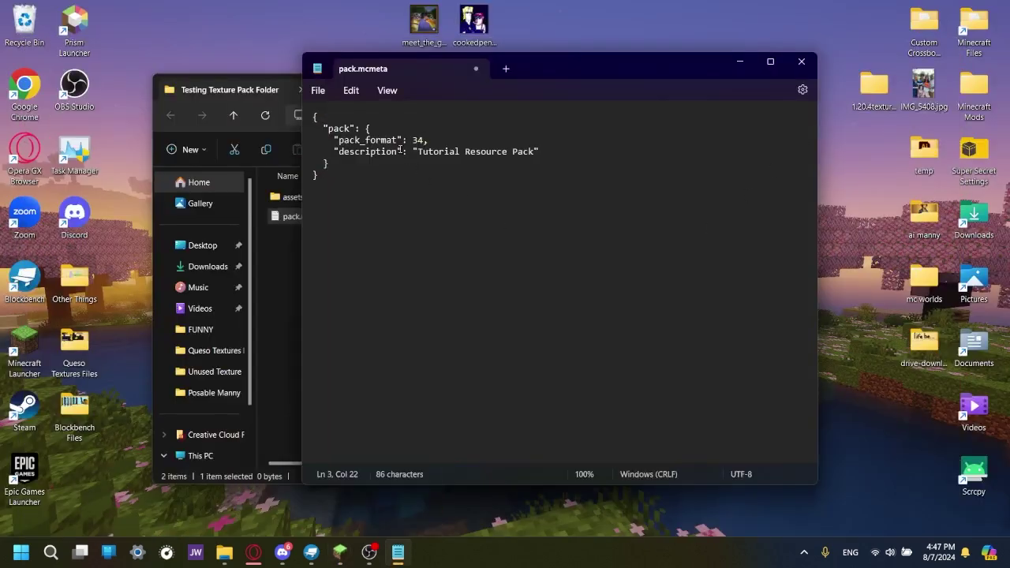
Replace the description in pack.mcmeta with "MannyQUESO is the best you" and "should subscribe frfr" on a second line
{"action": "left_click_drag", "start_coordinate": [417, 151], "coordinate": [535, 154]}
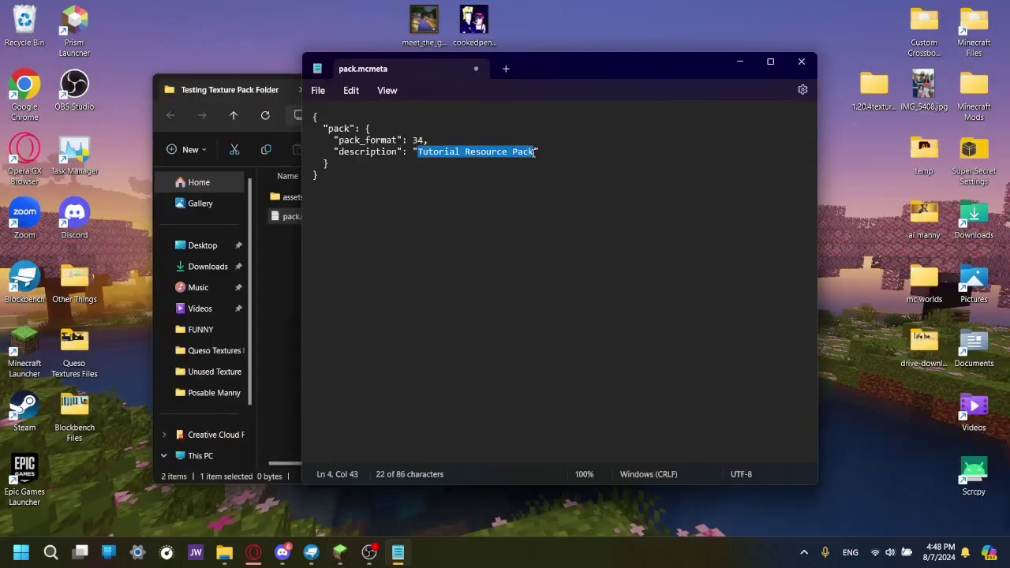
{"action": "type", "text": "MannyQUESO "}
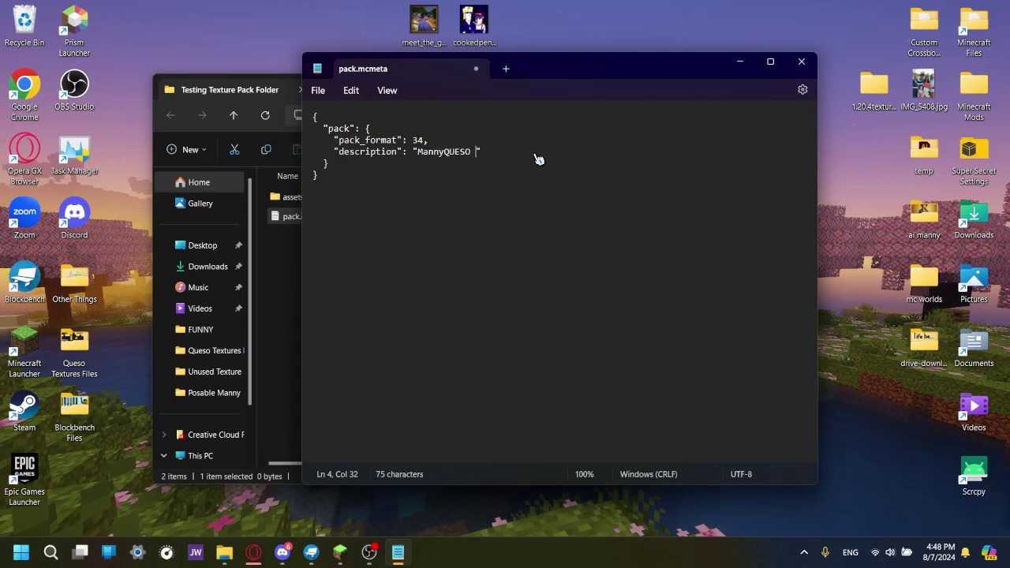
{"action": "type", "text": "is the best you"}
{"action": "key", "text": "Return"}
{"action": "type", "text": "should subsc"}
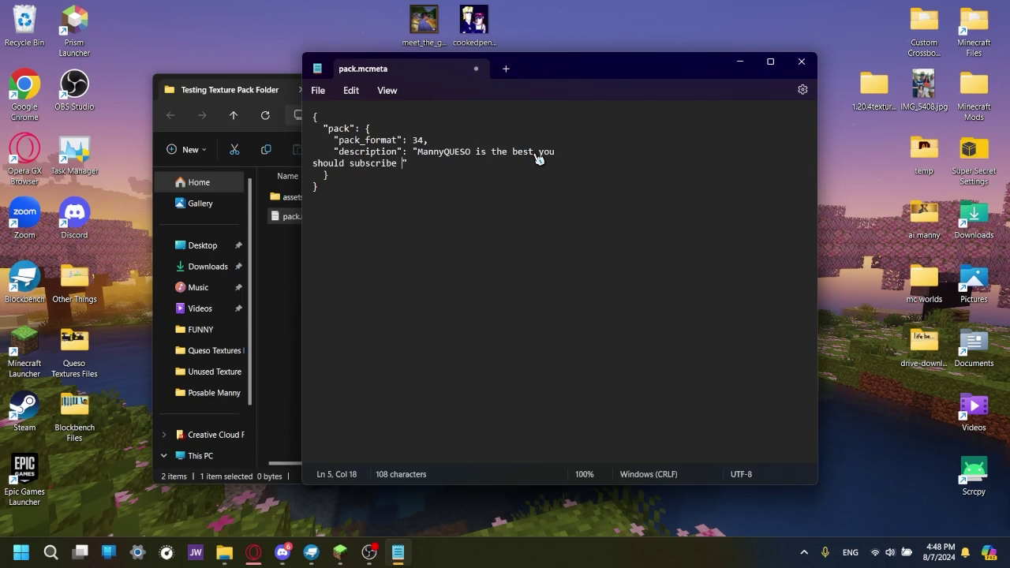
{"action": "type", "text": "ribe frfr"}
Save and close pack.mcmeta, and reopen the file to check its contents before closing it again
{"action": "left_click", "coordinate": [318, 91]}
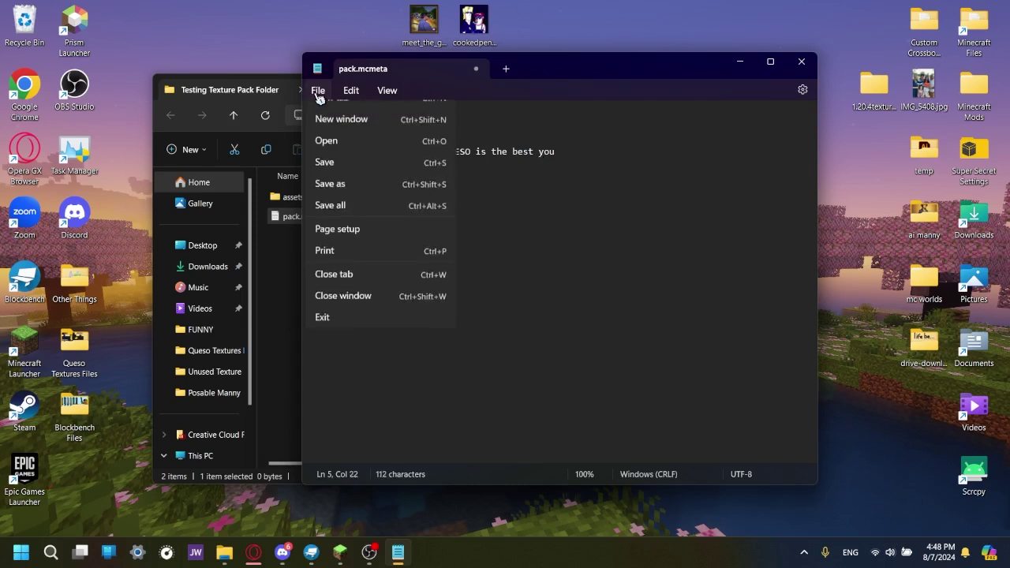
{"action": "left_click", "coordinate": [353, 181]}
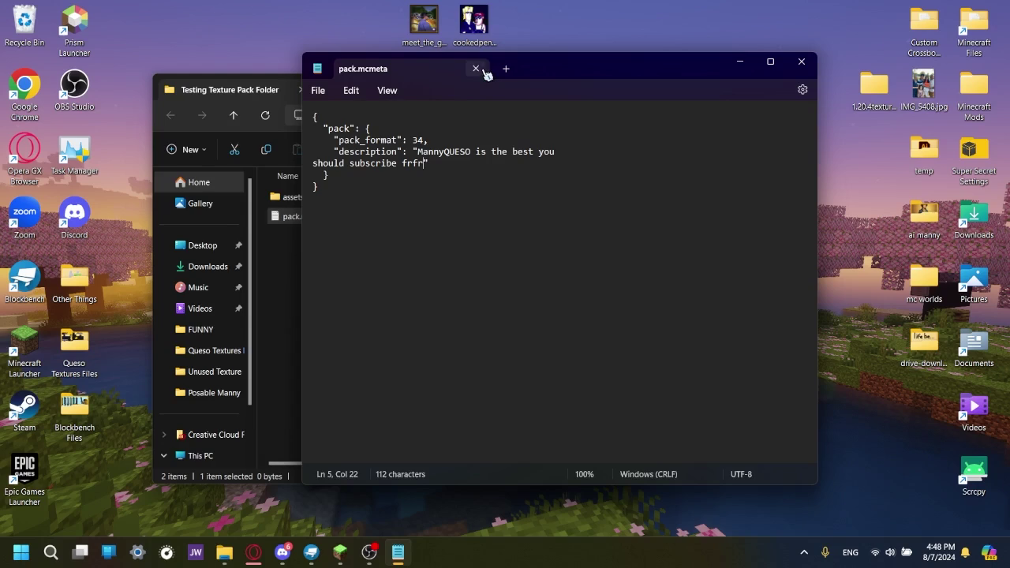
{"action": "left_click", "coordinate": [476, 68]}
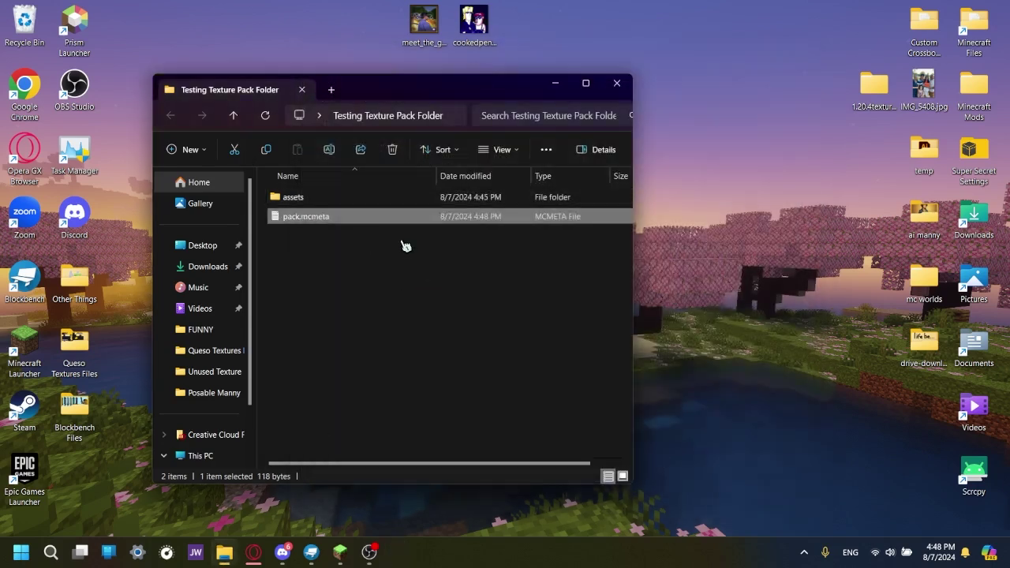
{"action": "double_click", "coordinate": [334, 219]}
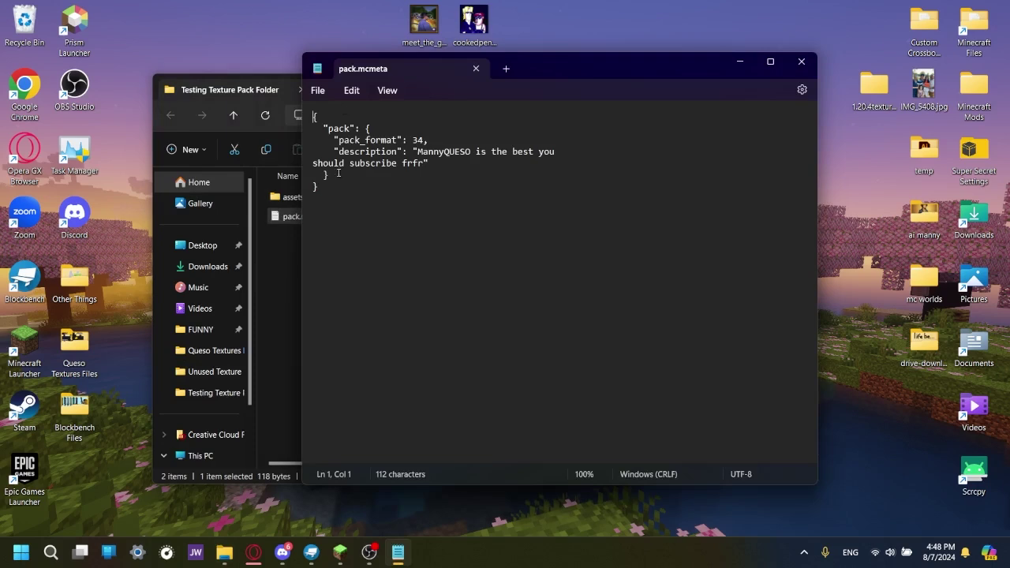
{"action": "left_click", "coordinate": [476, 69]}
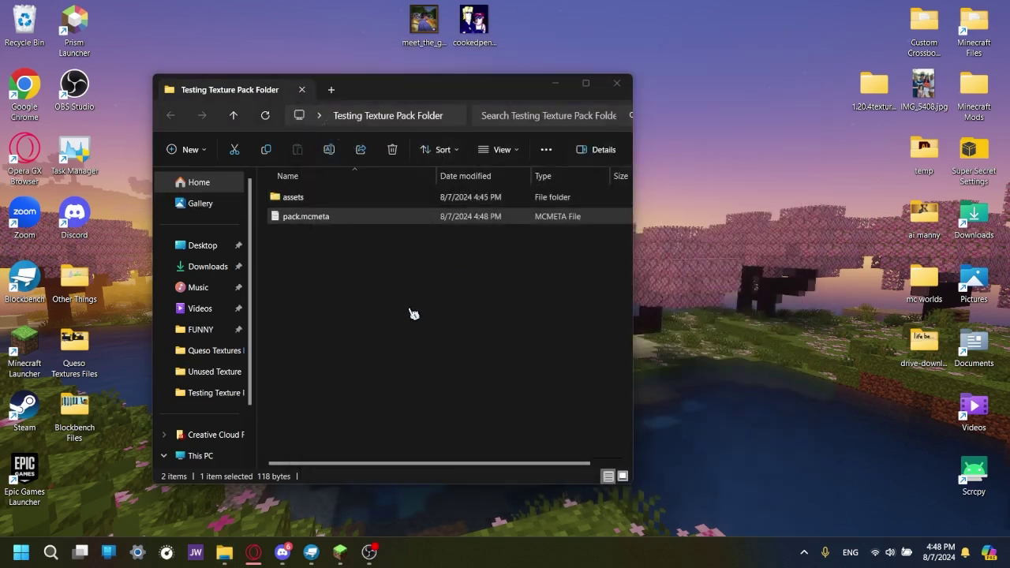
Switch to Minecraft to view the resource pack list and return to the Testing Texture Pack Folder
{"action": "left_click", "coordinate": [340, 553]}
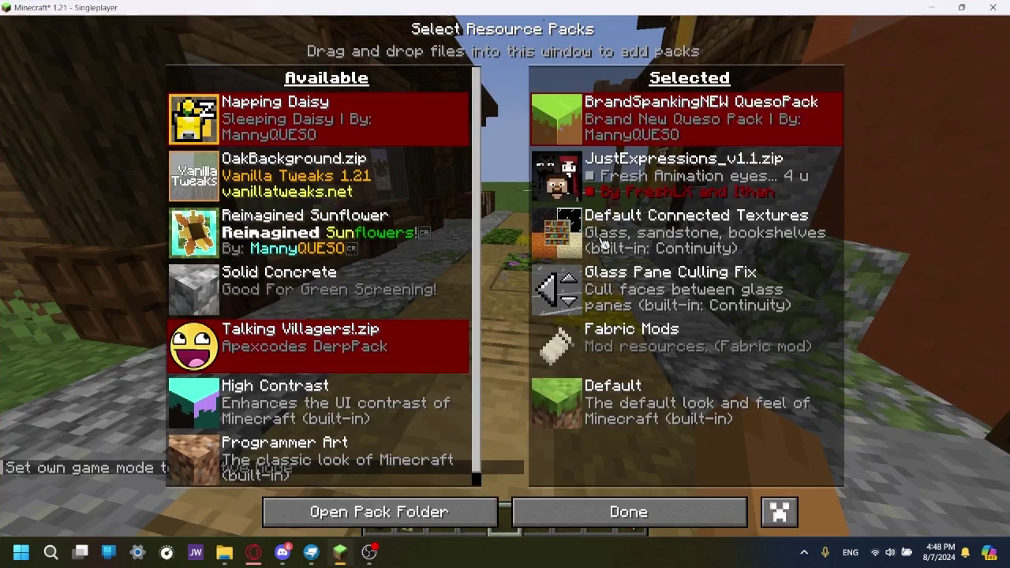
{"action": "key", "text": "alt+Tab"}
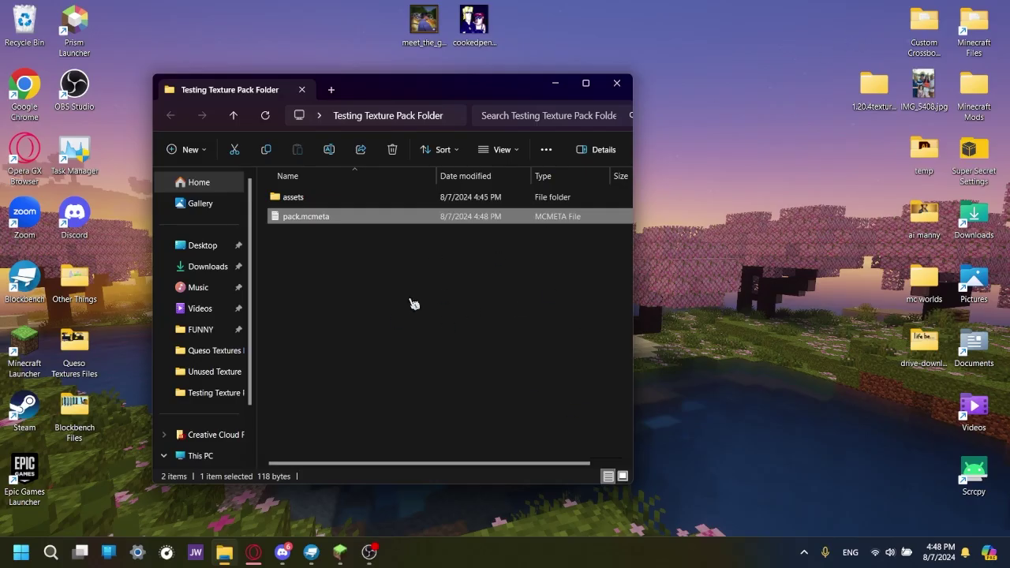
{"action": "left_click", "coordinate": [306, 255]}
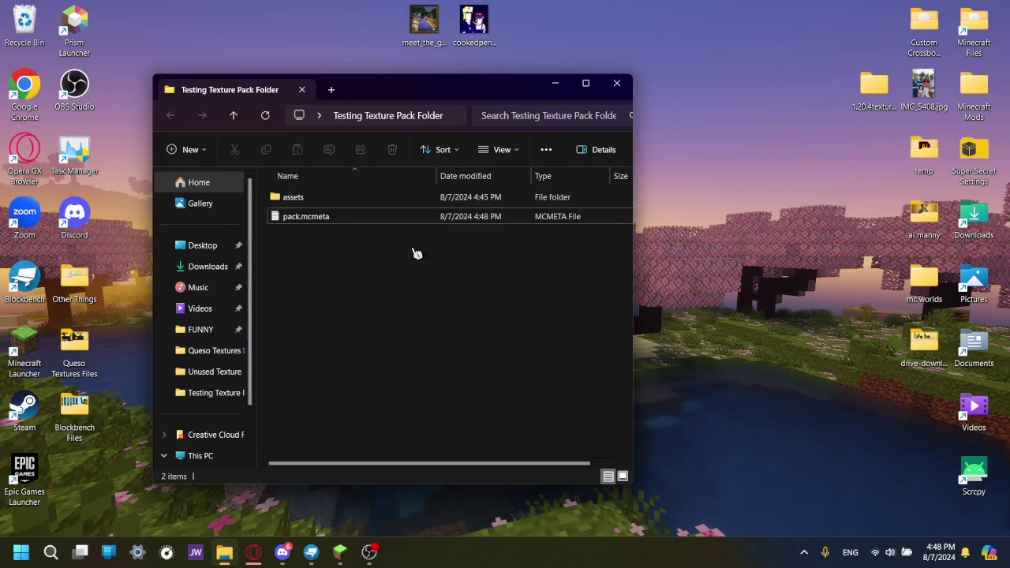
{"action": "left_click_drag", "start_coordinate": [288, 229], "coordinate": [514, 250]}
Move QT-QuesoTexturesLogo.PNG into the texture pack folder, rename it pack.PNG, and open the image to check it
{"action": "left_click_drag", "start_coordinate": [74, 474], "coordinate": [773, 225]}
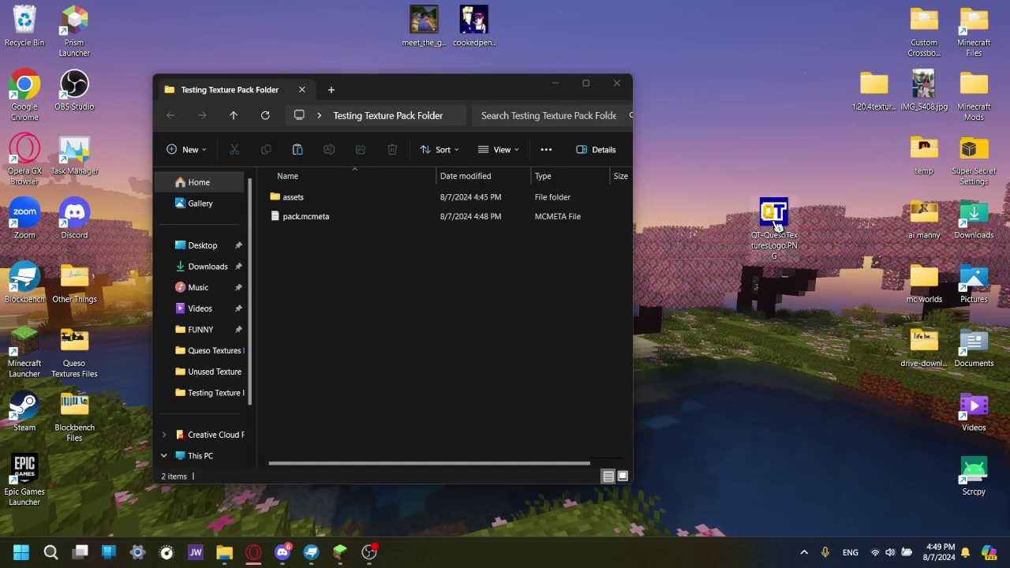
{"action": "left_click_drag", "start_coordinate": [781, 210], "coordinate": [470, 305]}
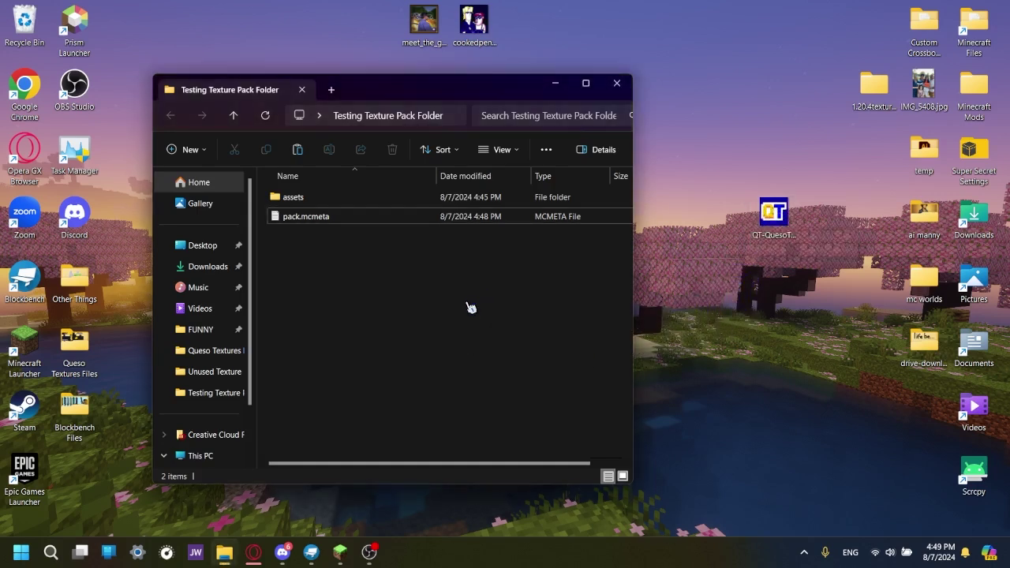
{"action": "left_click", "coordinate": [329, 149]}
{"action": "type", "text": "pack"}
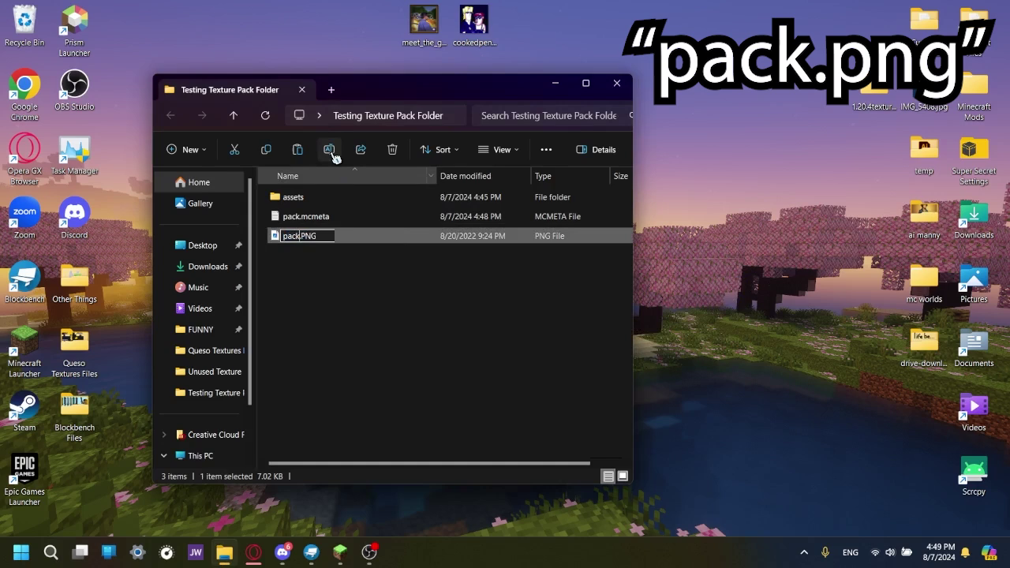
{"action": "key", "text": "Return"}
{"action": "key", "text": "Return"}
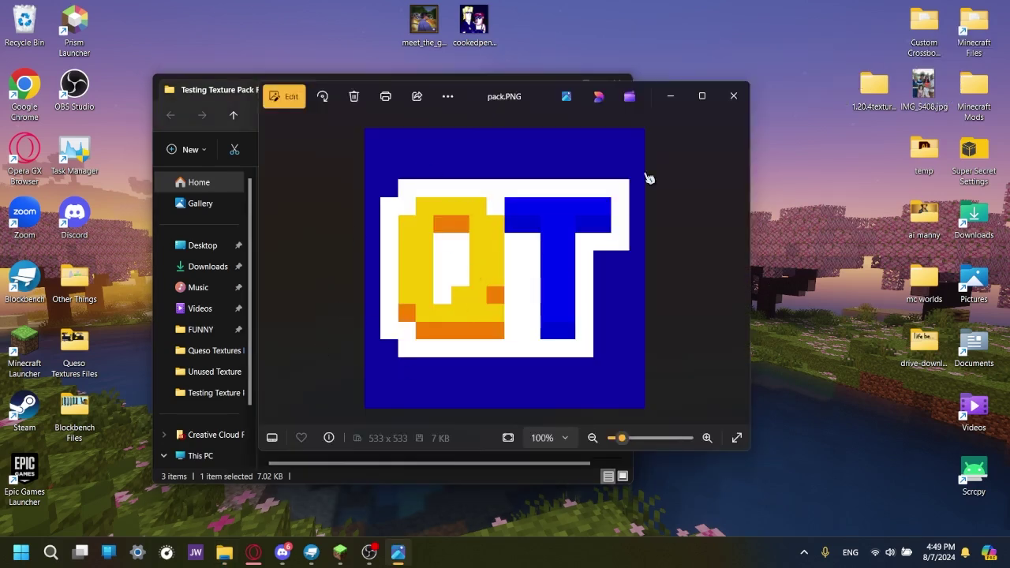
{"action": "left_click", "coordinate": [733, 98]}
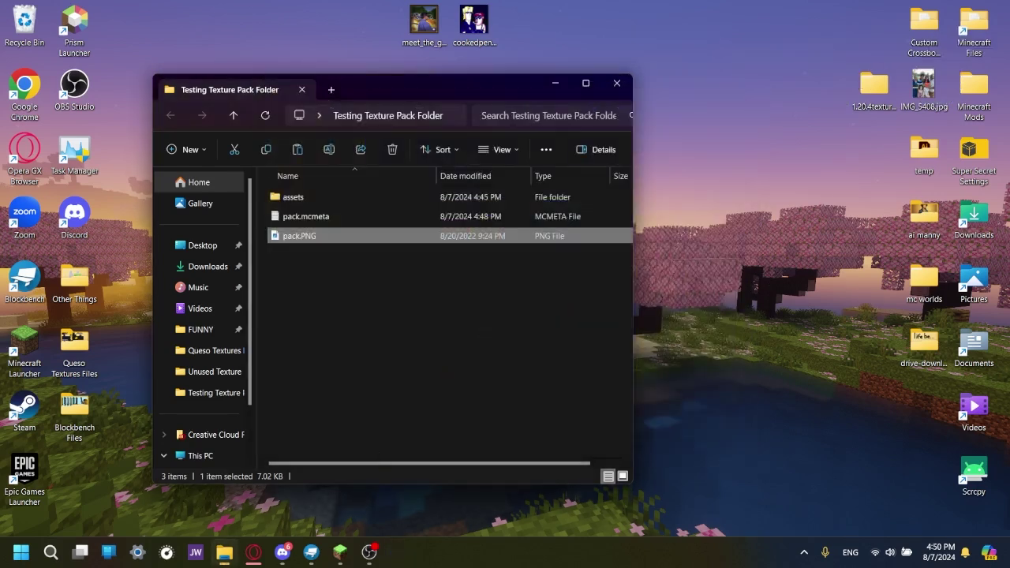
Examine the icons of the available resource packs in Minecraft and minimize the game
{"action": "left_click", "coordinate": [340, 553]}
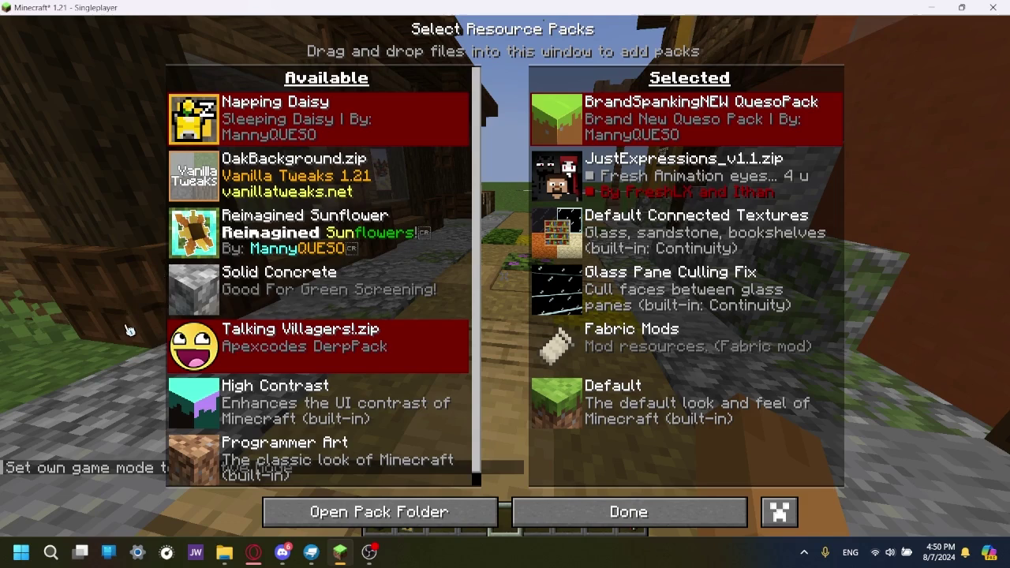
{"action": "scroll", "coordinate": [194, 399], "scroll_direction": "down", "scroll_amount": 1}
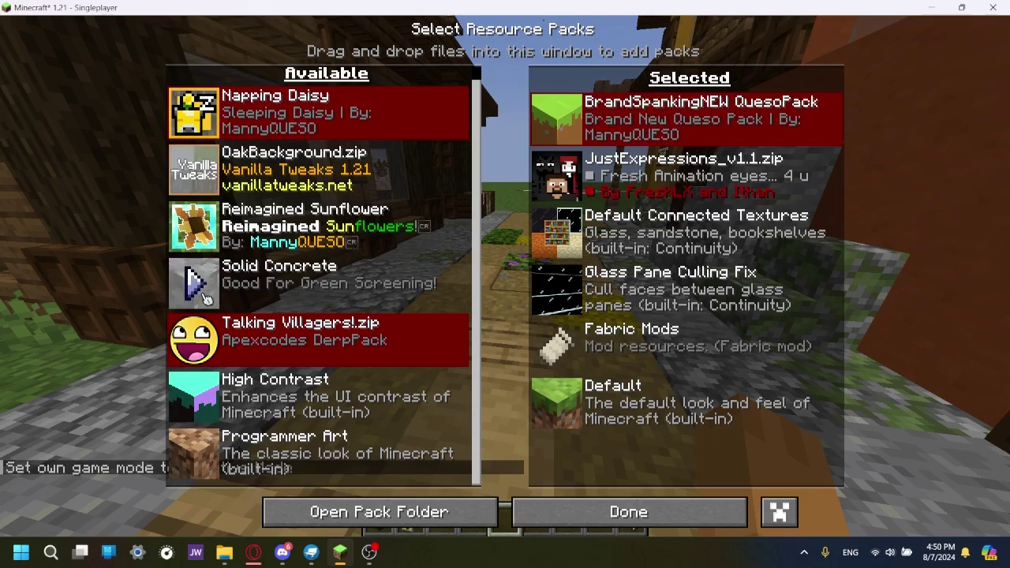
{"action": "left_click", "coordinate": [932, 8]}
Create a folder named minecraft inside the assets folder and open it
{"action": "left_click_drag", "start_coordinate": [435, 83], "coordinate": [562, 89]}
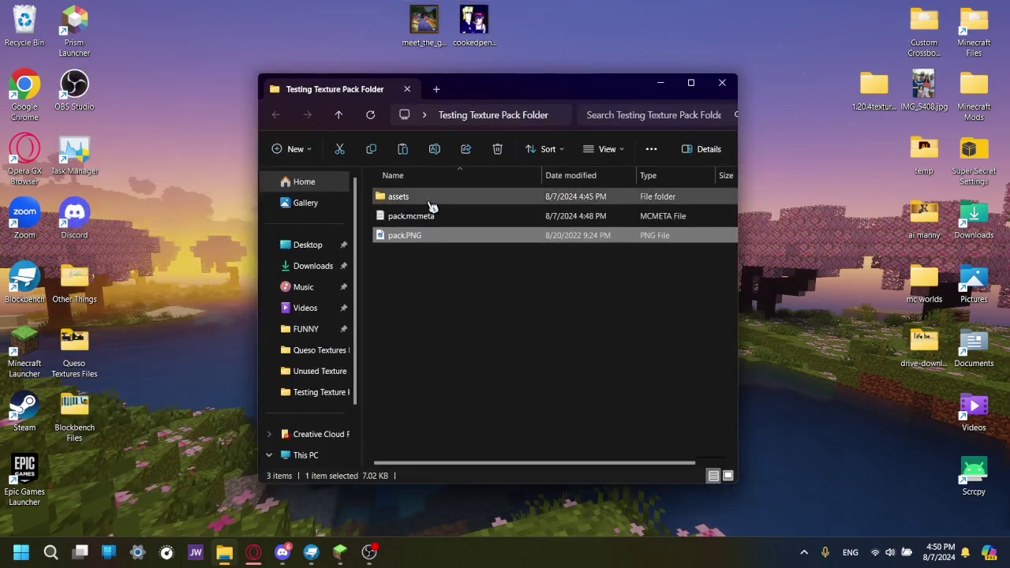
{"action": "left_click", "coordinate": [431, 202]}
{"action": "double_click", "coordinate": [430, 202]}
{"action": "left_click", "coordinate": [293, 149]}
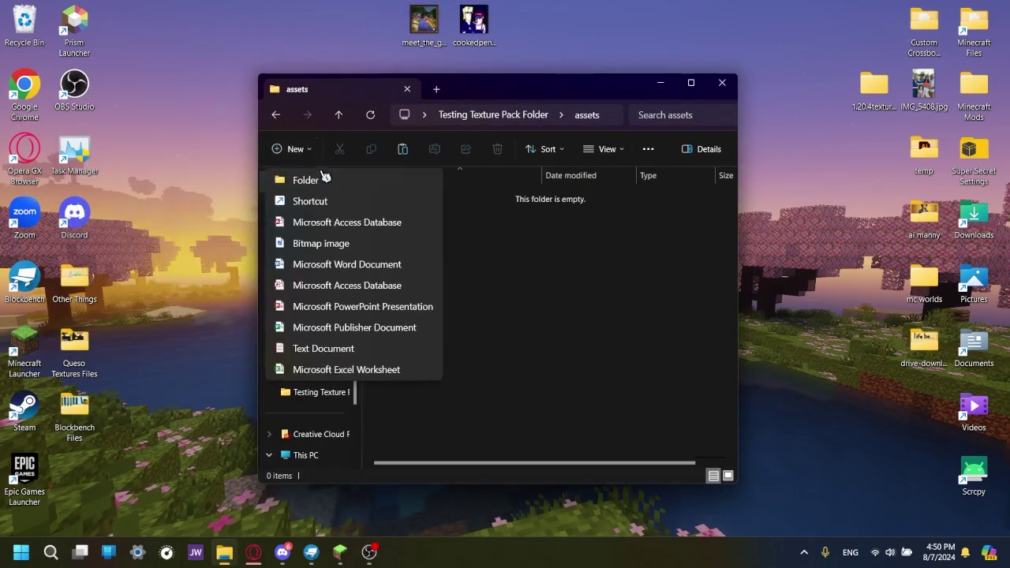
{"action": "left_click", "coordinate": [325, 178]}
{"action": "type", "text": "mi"}
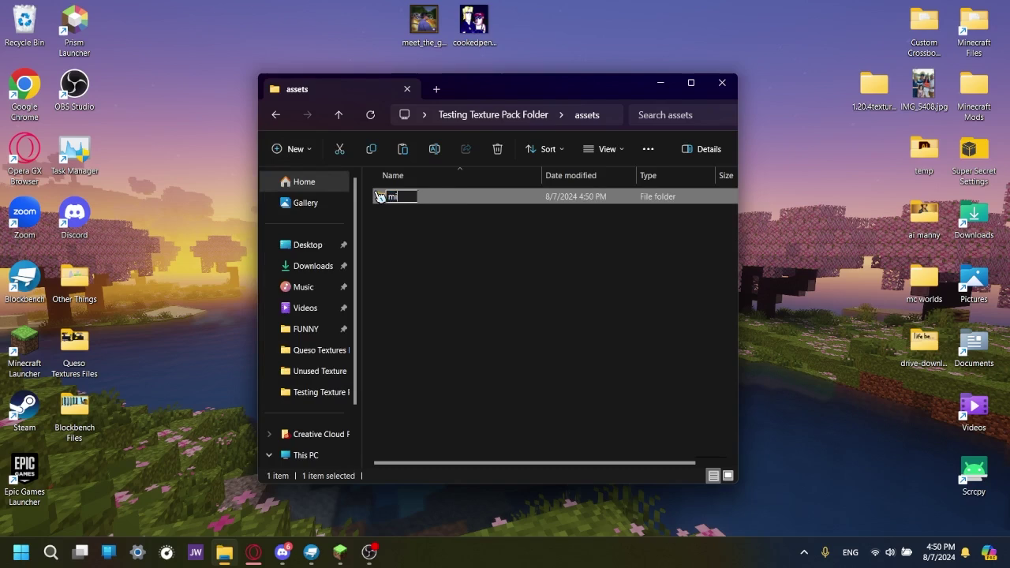
{"action": "type", "text": "ne"}
{"action": "type", "text": "craft"}
{"action": "key", "text": "Return"}
{"action": "double_click", "coordinate": [379, 196]}
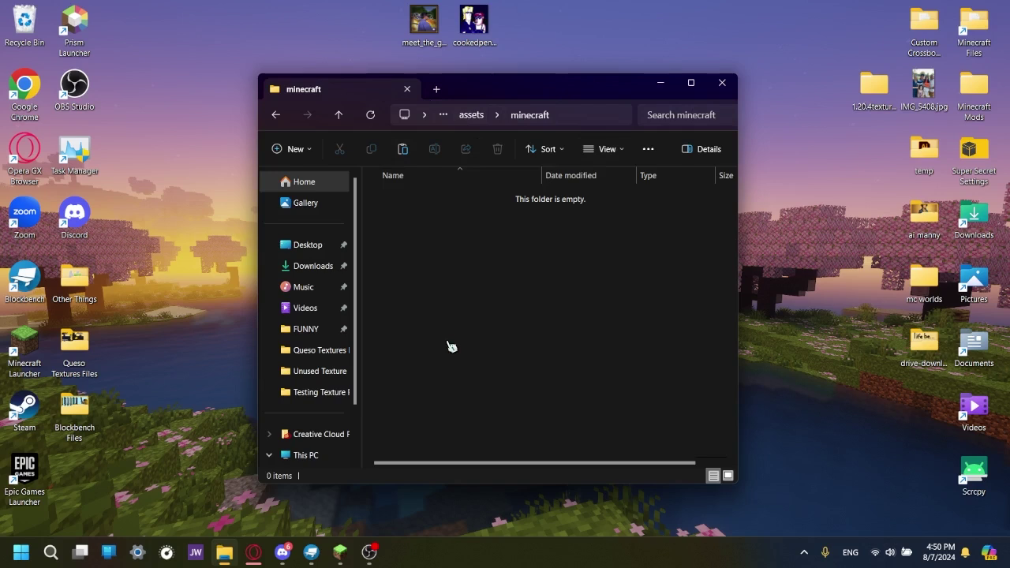
Switch to the browser and read the wiki's "Modifying an entity's texture" section on the folder structure required for the creeper texture
{"action": "left_click", "coordinate": [253, 551]}
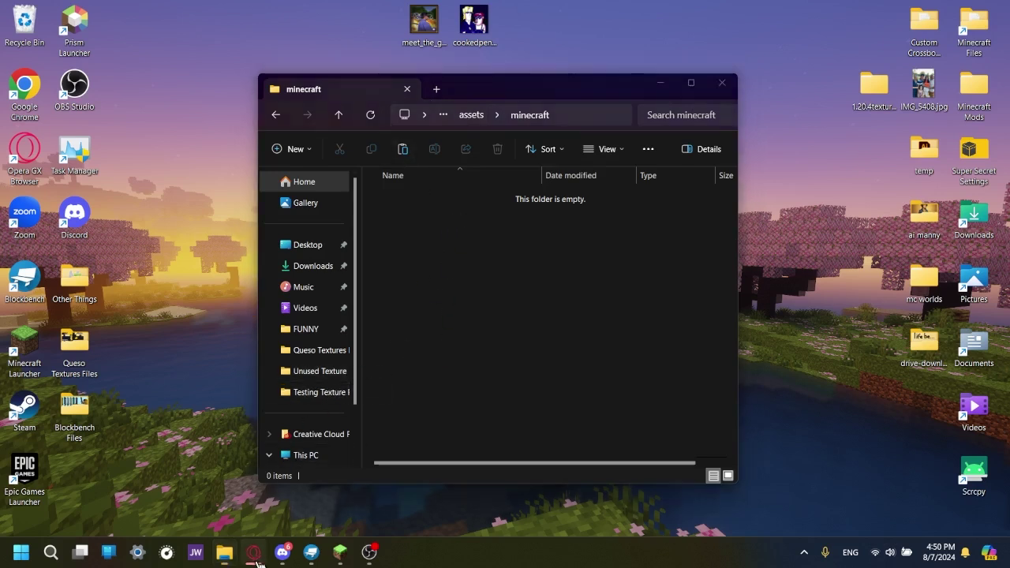
{"action": "scroll", "coordinate": [399, 230], "scroll_direction": "up", "scroll_amount": 15}
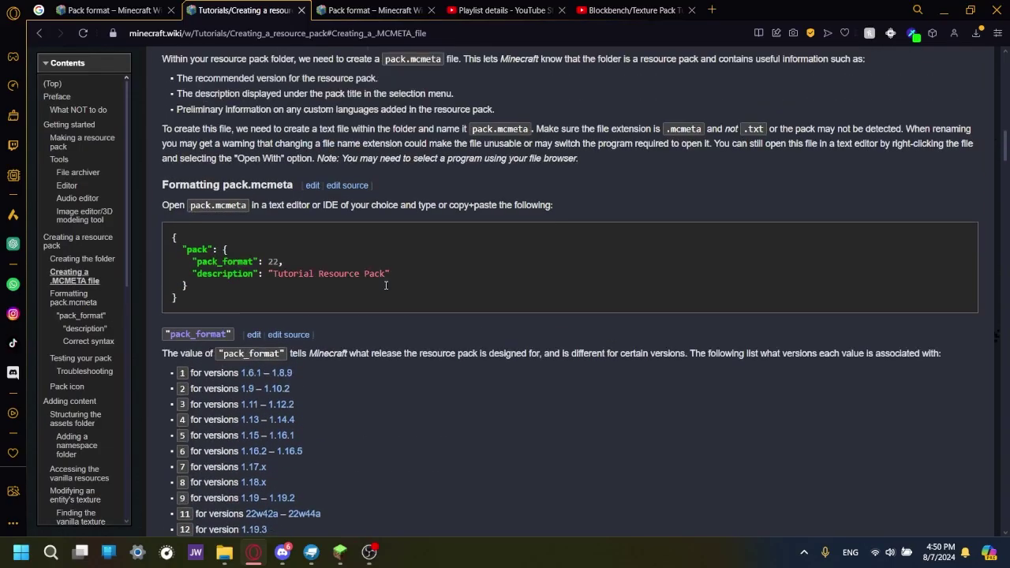
{"action": "scroll", "coordinate": [817, 189], "scroll_direction": "up", "scroll_amount": 5}
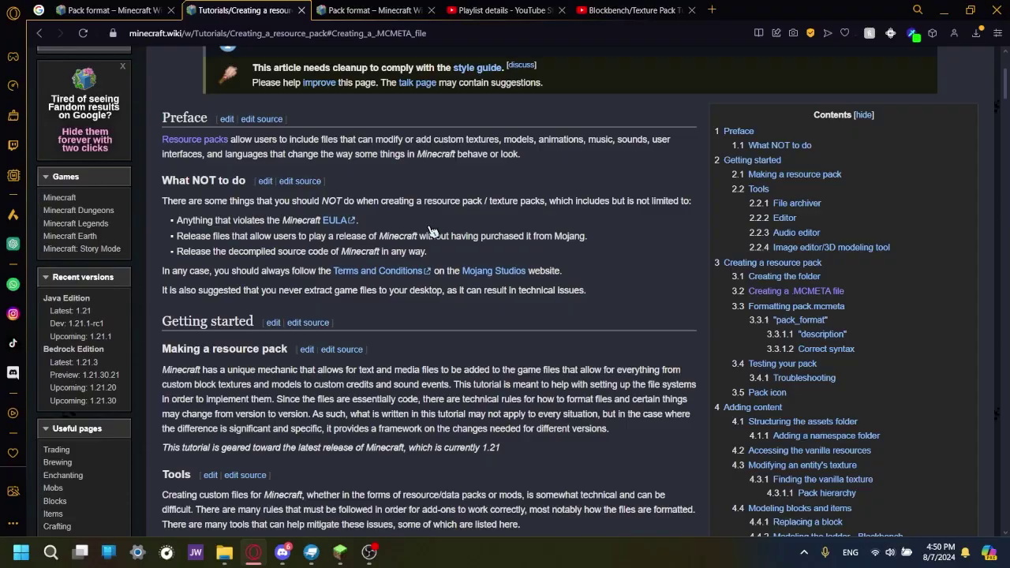
{"action": "scroll", "coordinate": [430, 231], "scroll_direction": "down", "scroll_amount": 20}
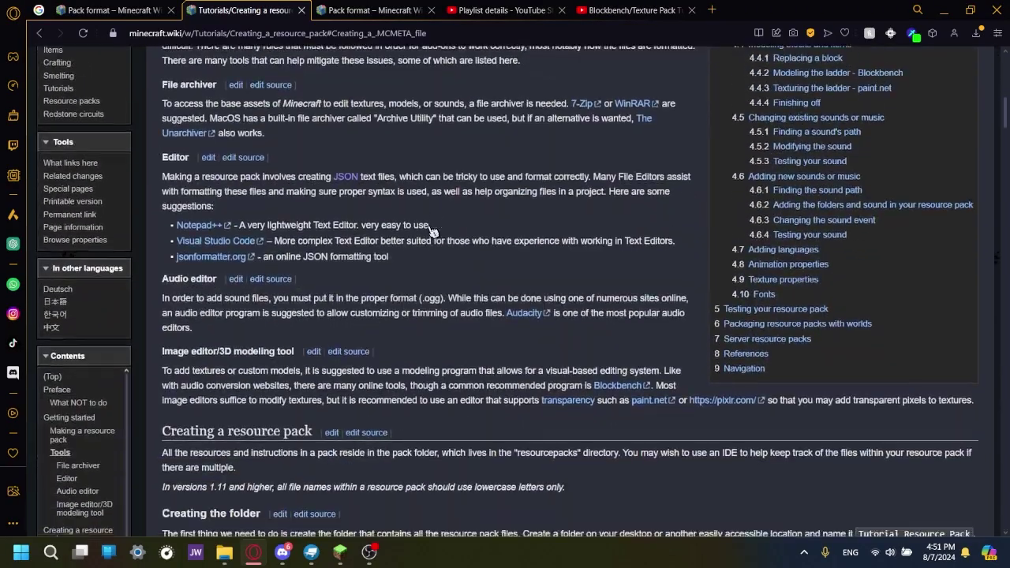
{"action": "scroll", "coordinate": [433, 231], "scroll_direction": "down", "scroll_amount": 20}
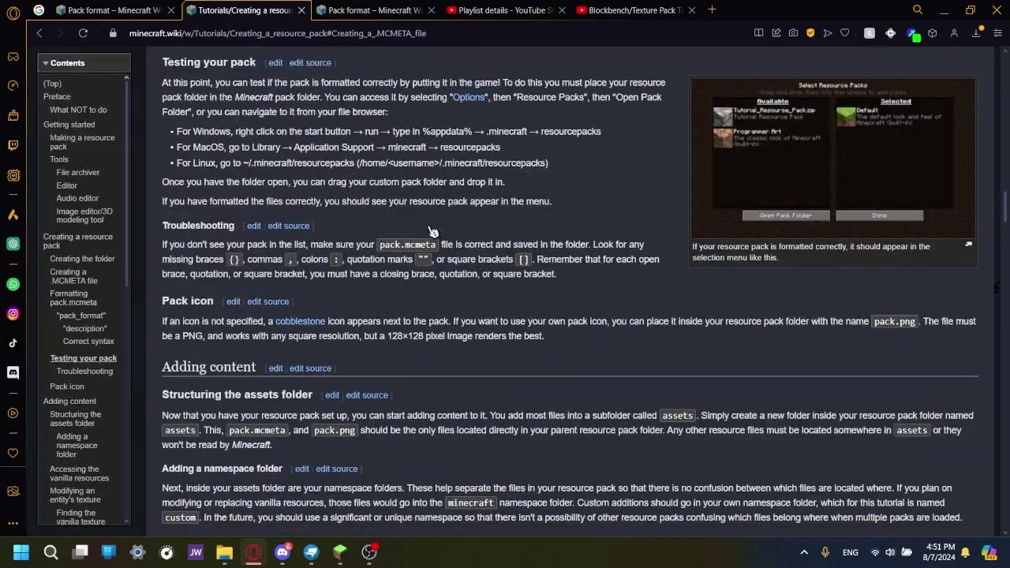
{"action": "scroll", "coordinate": [433, 231], "scroll_direction": "down", "scroll_amount": 20}
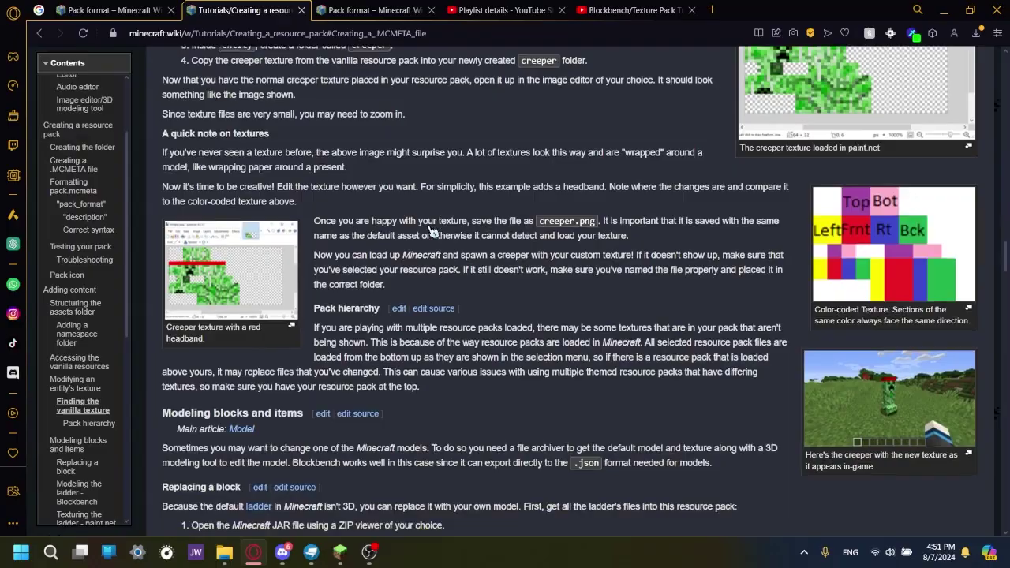
{"action": "scroll", "coordinate": [433, 232], "scroll_direction": "down", "scroll_amount": 10}
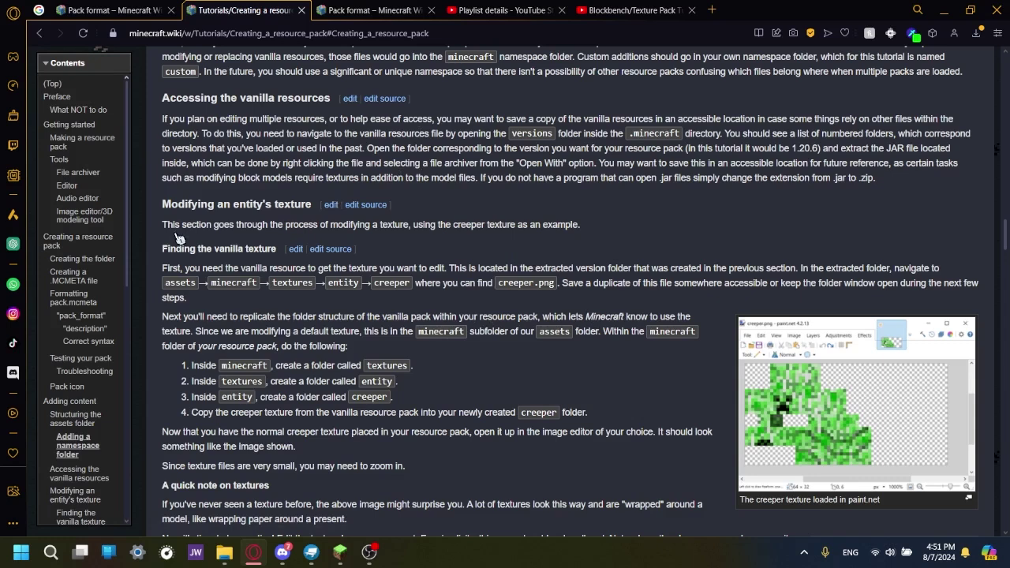
{"action": "left_click_drag", "start_coordinate": [162, 203], "coordinate": [312, 207]}
{"action": "left_click", "coordinate": [276, 220]}
{"action": "left_click", "coordinate": [621, 284]}
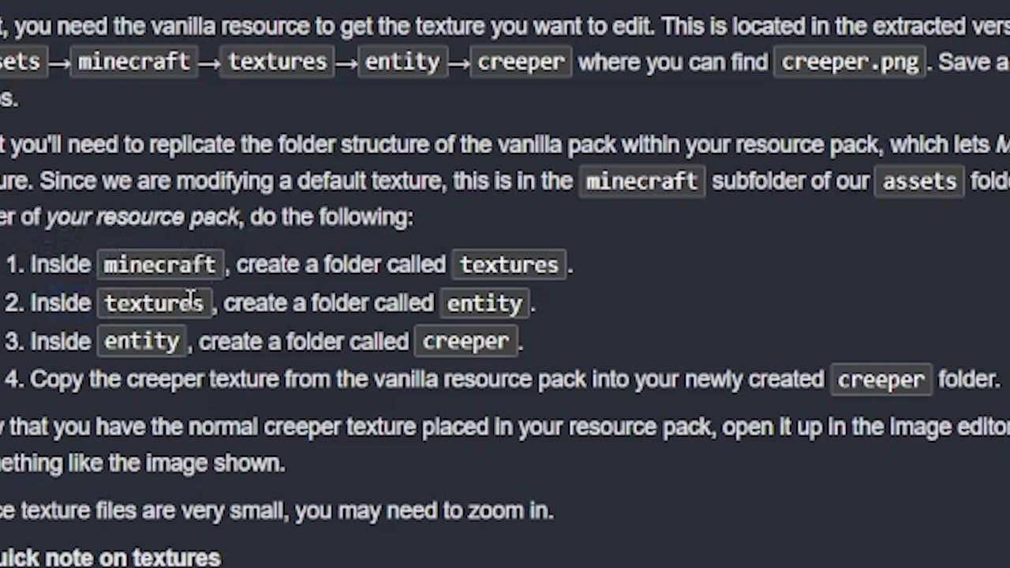
{"action": "double_click", "coordinate": [397, 296]}
{"action": "left_click", "coordinate": [397, 295]}
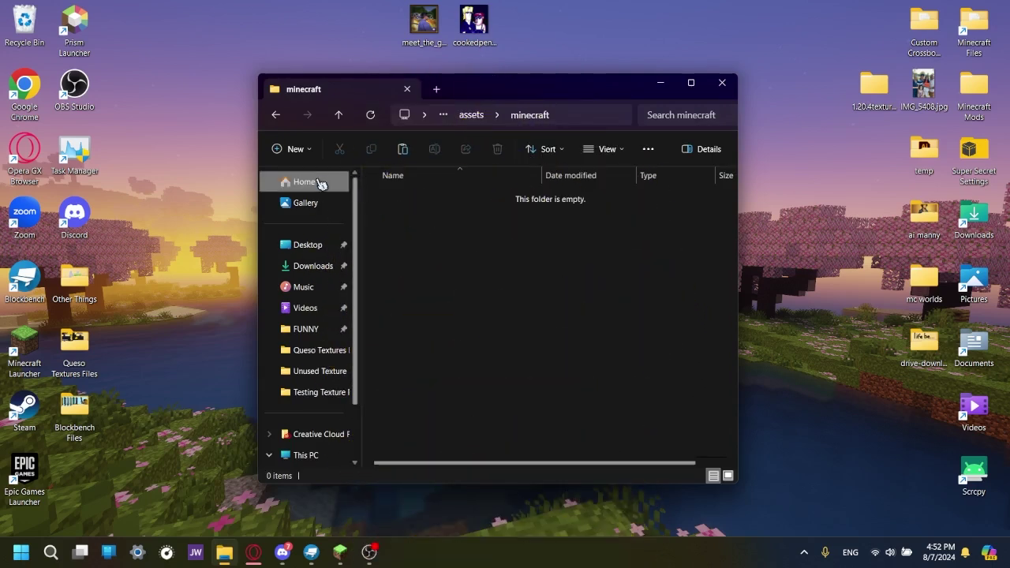
Create a folder named model inside the minecraft folder and open it
{"action": "left_click", "coordinate": [294, 149]}
{"action": "left_click", "coordinate": [323, 182]}
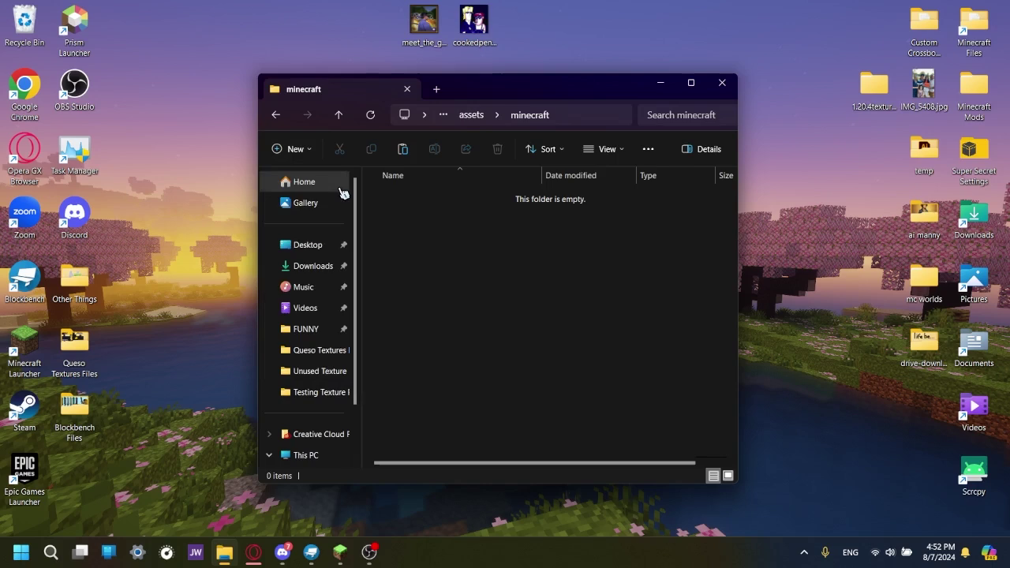
{"action": "type", "text": "m"}
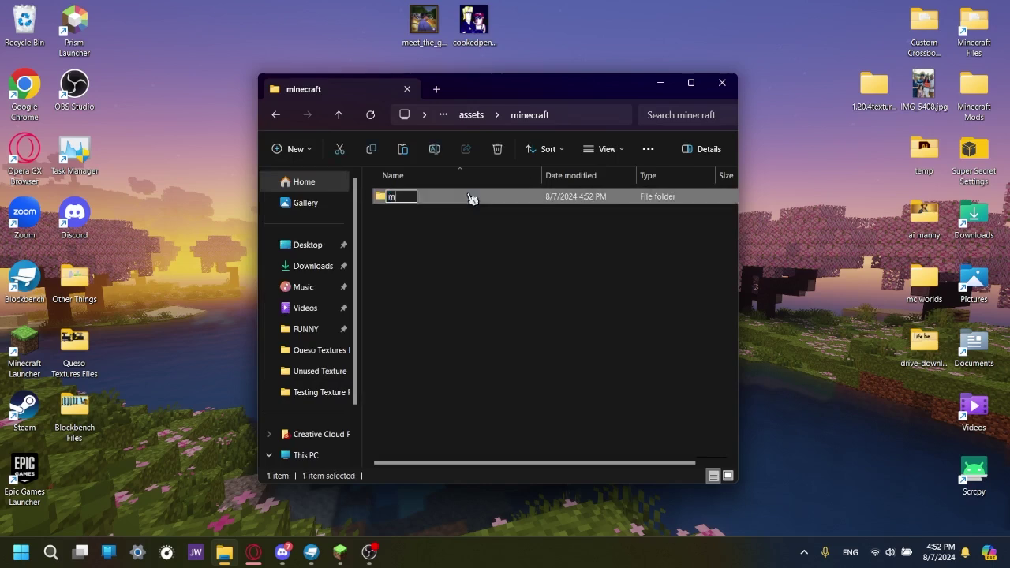
{"action": "type", "text": "odel"}
{"action": "key", "text": "Return"}
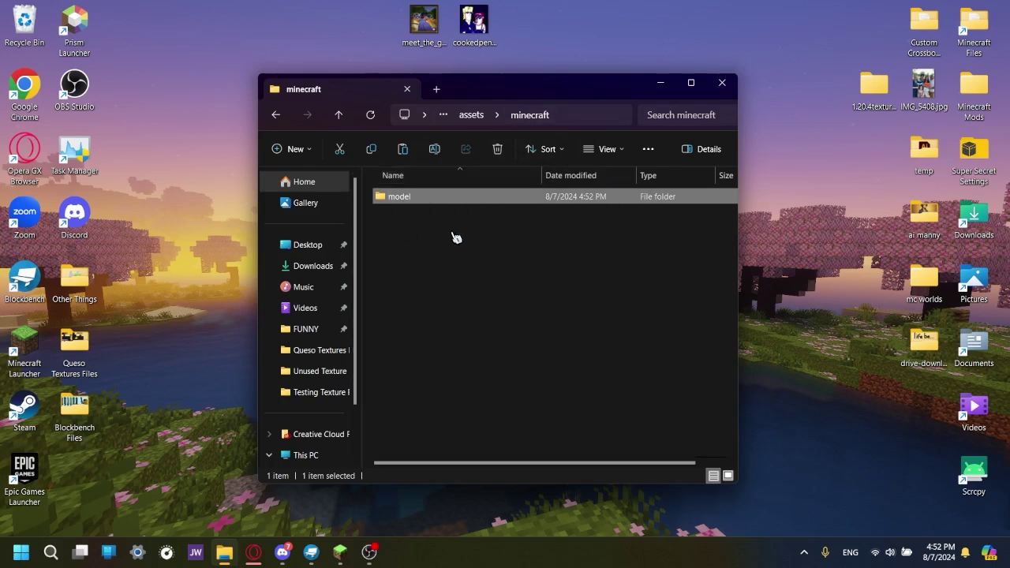
{"action": "double_click", "coordinate": [442, 198]}
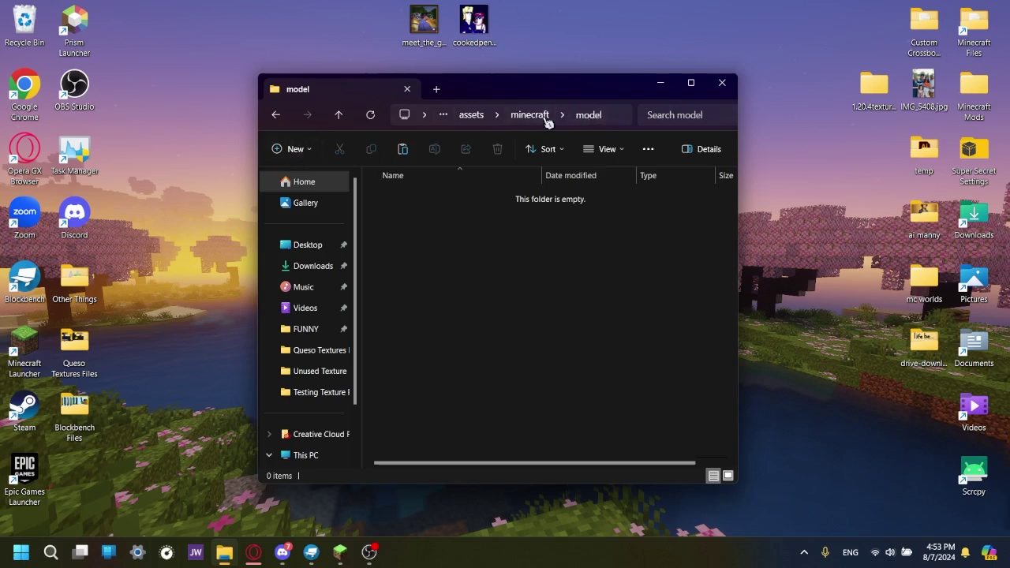
Create two folders named item and block inside the model folder
{"action": "left_click", "coordinate": [302, 149]}
{"action": "left_click", "coordinate": [338, 181]}
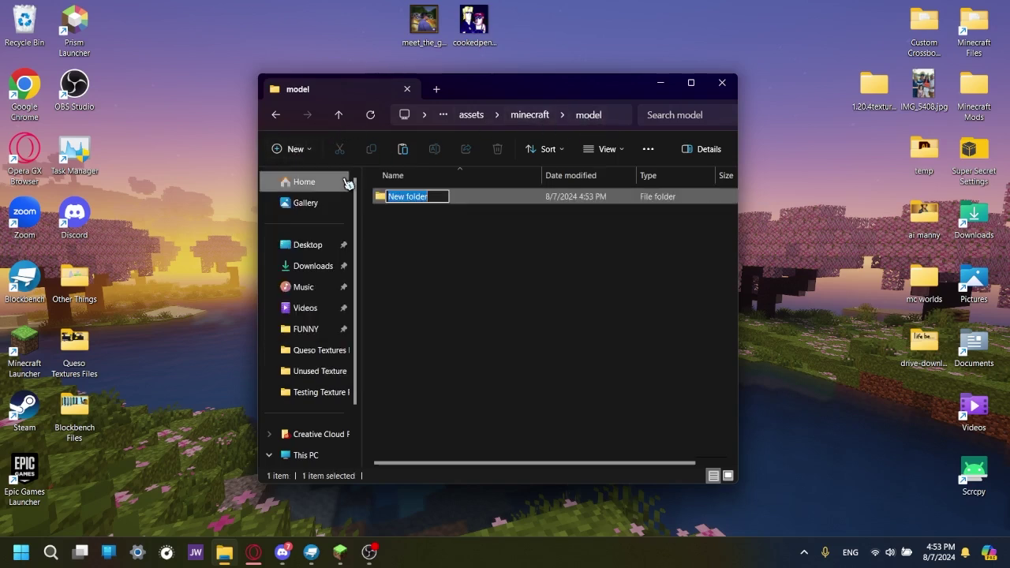
{"action": "type", "text": "item"}
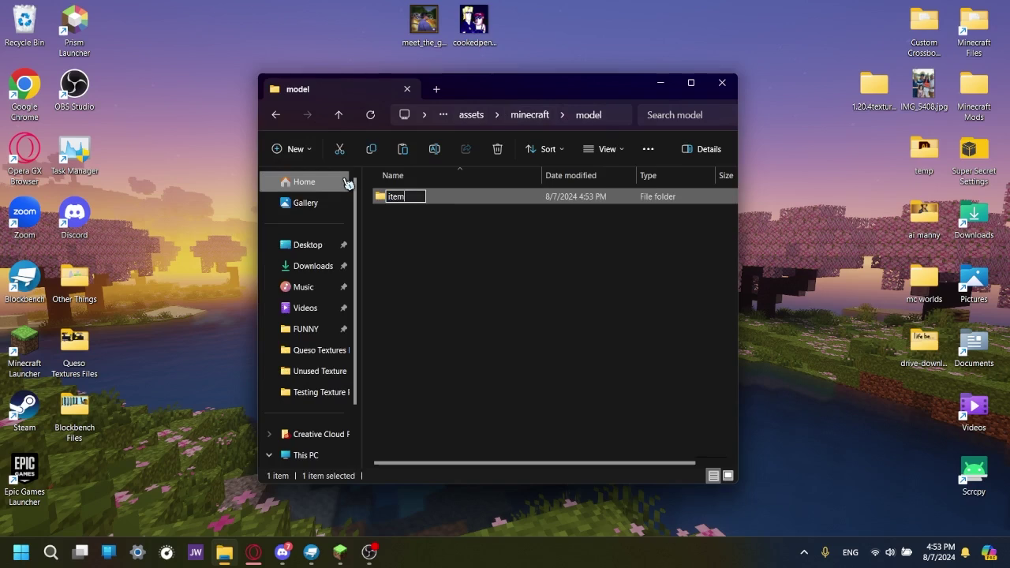
{"action": "key", "text": "Return"}
{"action": "key", "text": "ctrl+shift+n"}
{"action": "type", "text": "block"}
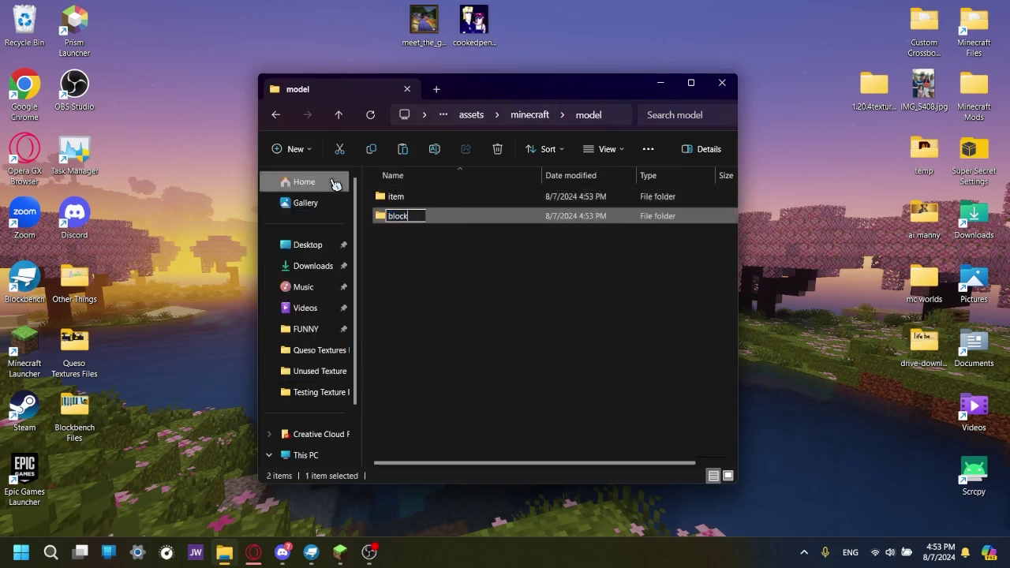
{"action": "key", "text": "Return"}
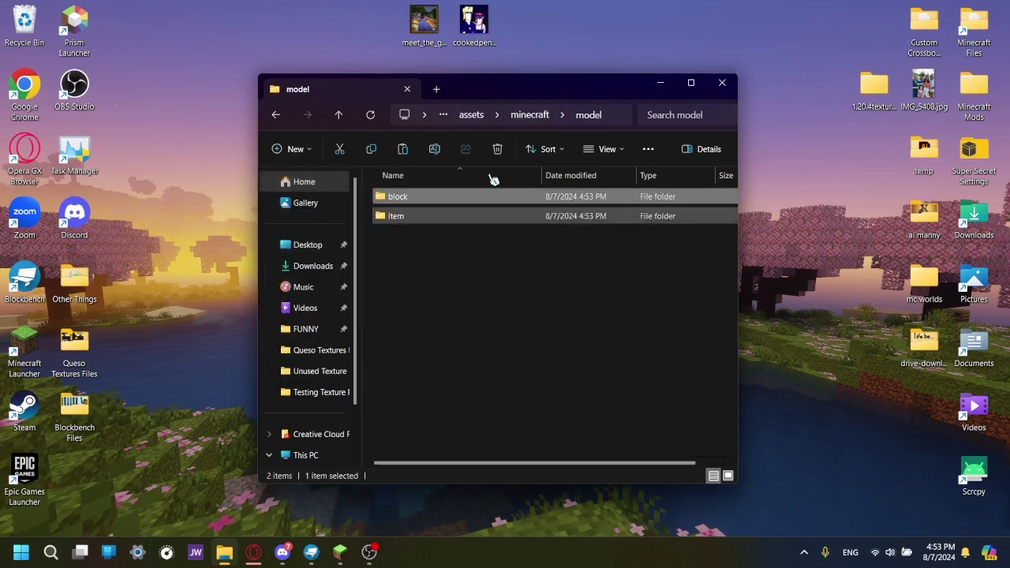
Return to the minecraft folder, rename the model folder as models, and open it to check its subfolders
{"action": "left_click", "coordinate": [530, 116]}
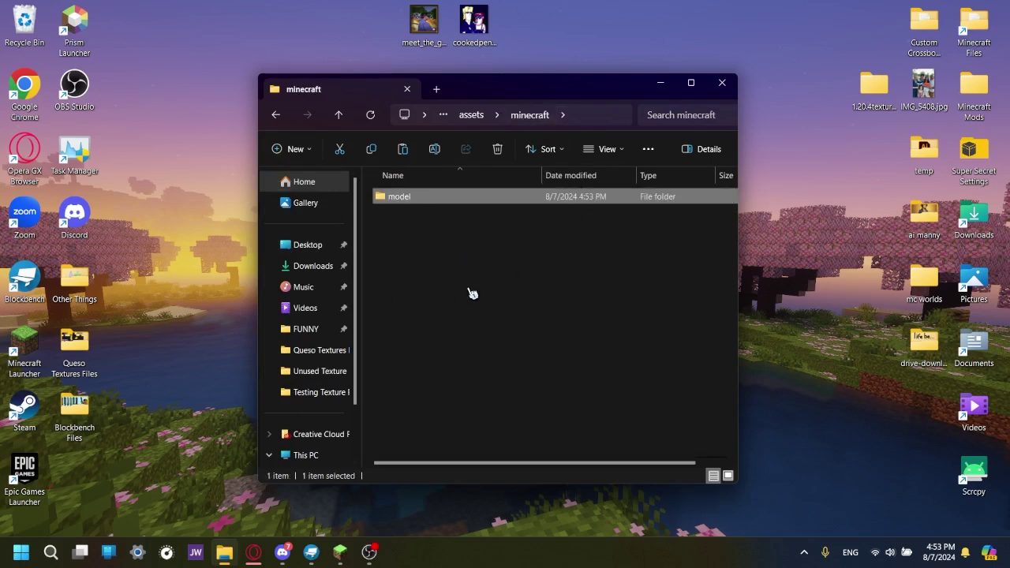
{"action": "left_click", "coordinate": [567, 275]}
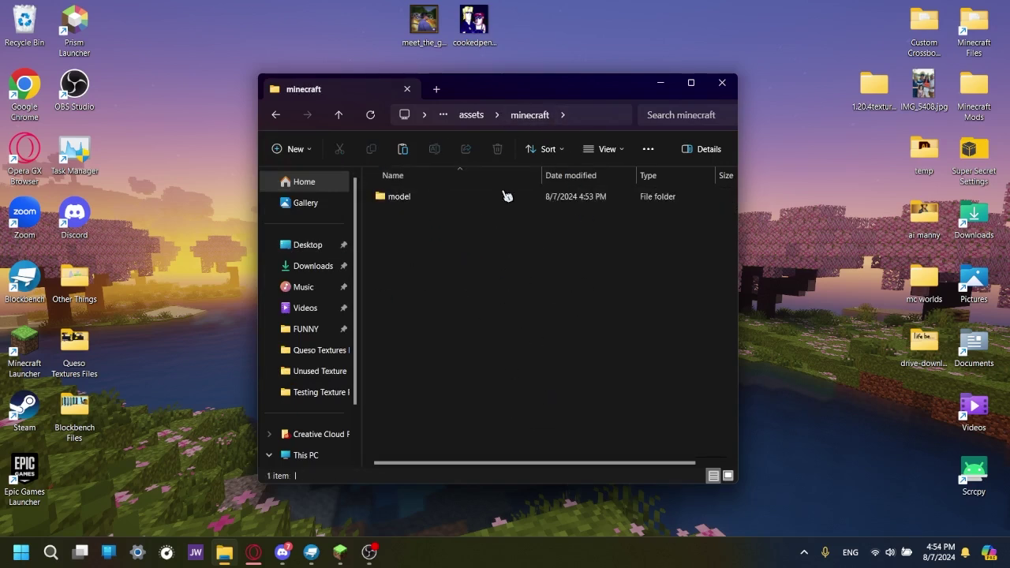
{"action": "left_click", "coordinate": [474, 201]}
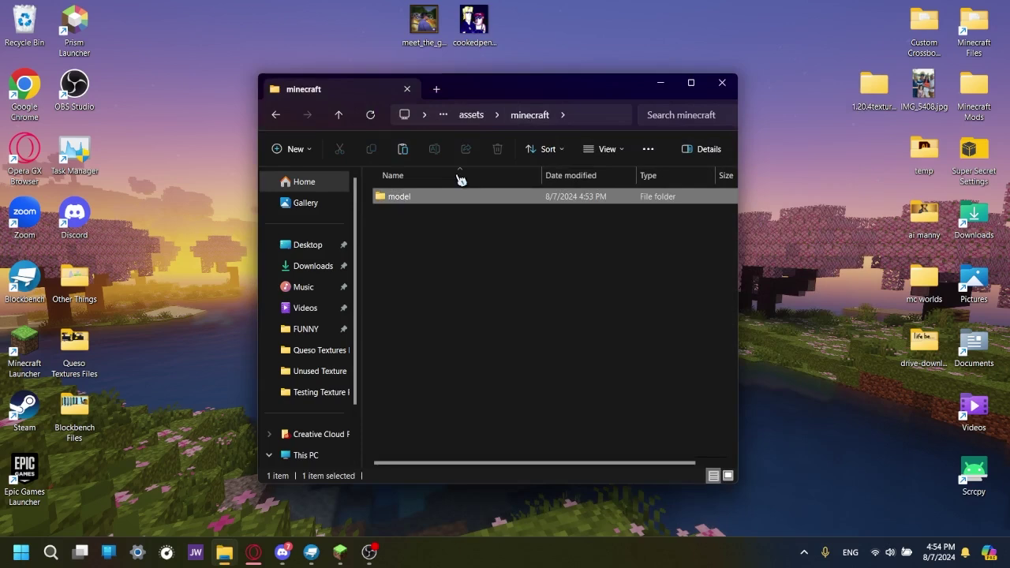
{"action": "left_click", "coordinate": [435, 150]}
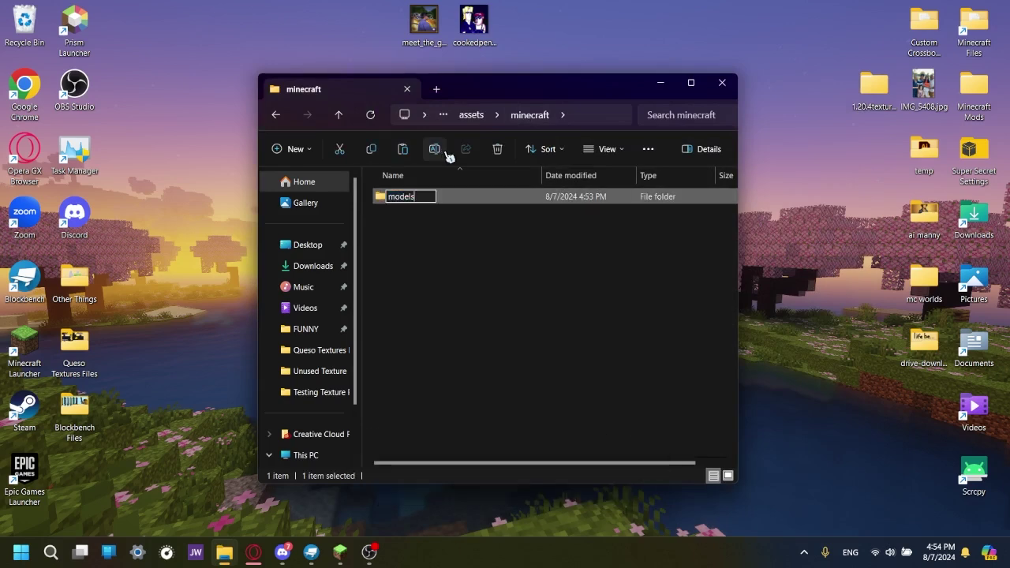
{"action": "key", "text": "Return"}
{"action": "double_click", "coordinate": [430, 197]}
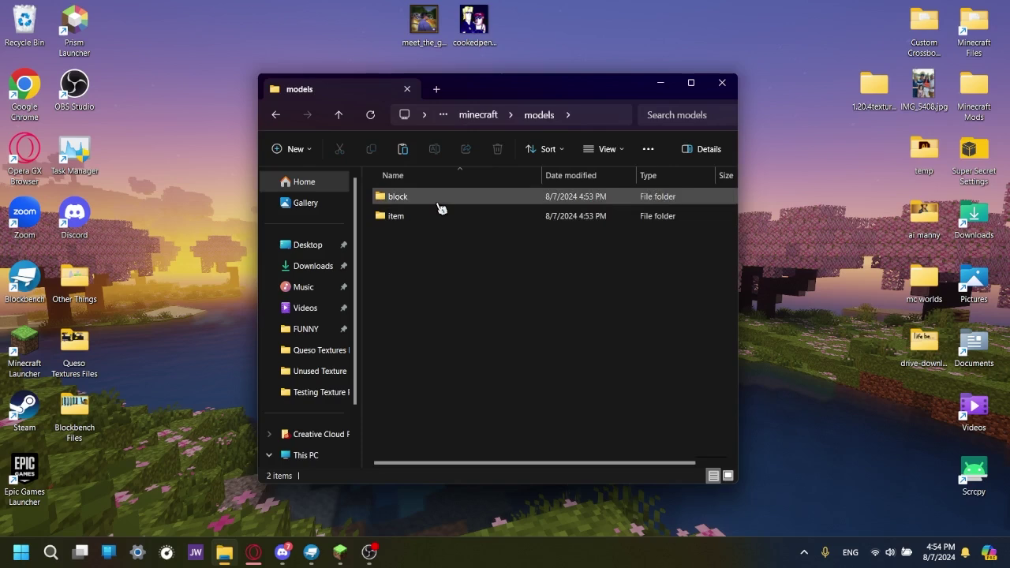
Create a folder named textures in the minecraft folder beside models and open it
{"action": "left_click", "coordinate": [479, 114]}
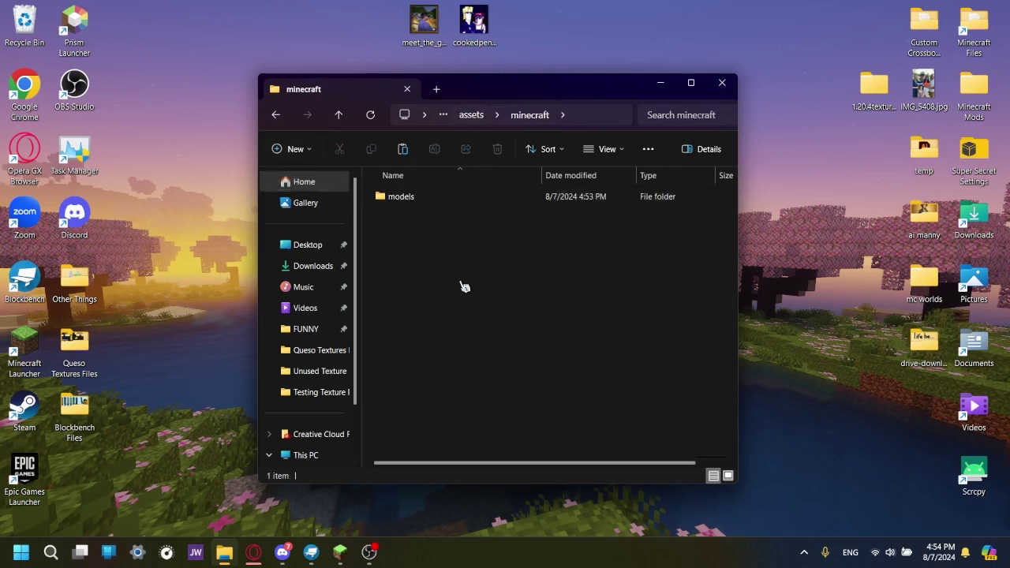
{"action": "left_click", "coordinate": [293, 149]}
{"action": "left_click", "coordinate": [352, 183]}
{"action": "type", "text": "textures"}
{"action": "key", "text": "Return"}
{"action": "key", "text": "Return"}
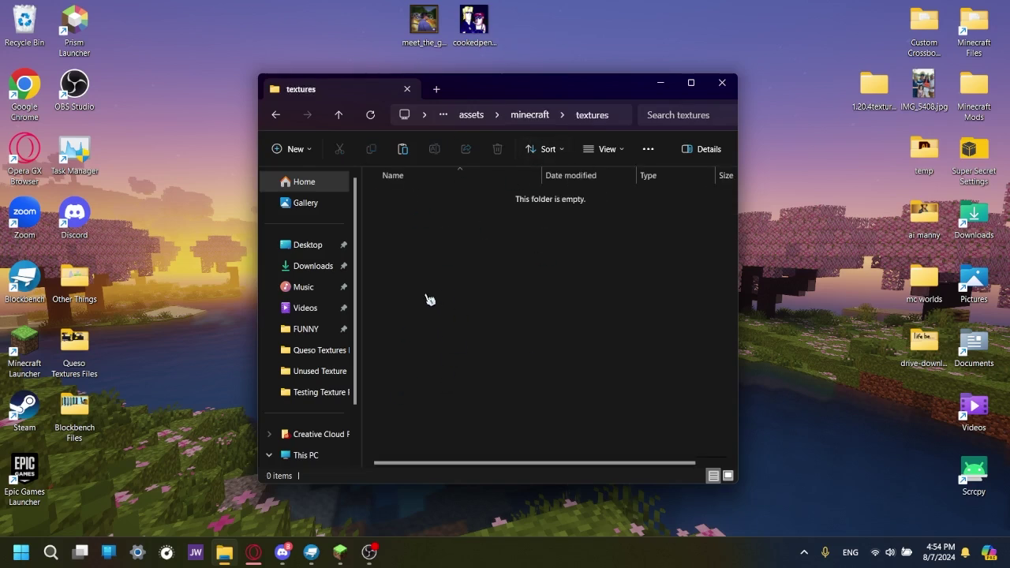
Create two folders named block and item inside the textures folder
{"action": "left_click_drag", "start_coordinate": [512, 85], "coordinate": [487, 88]}
{"action": "left_click", "coordinate": [271, 152]}
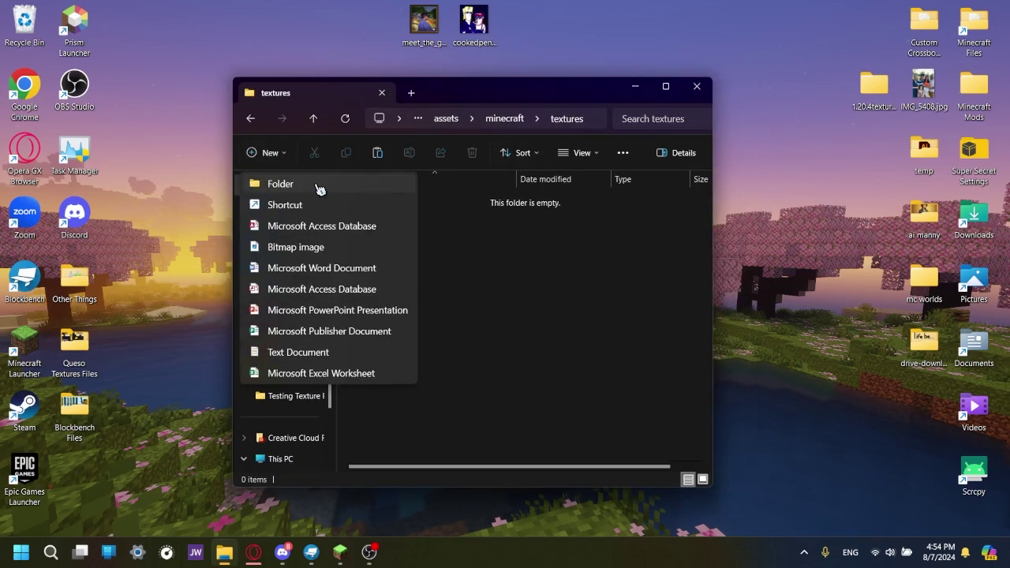
{"action": "left_click", "coordinate": [320, 189]}
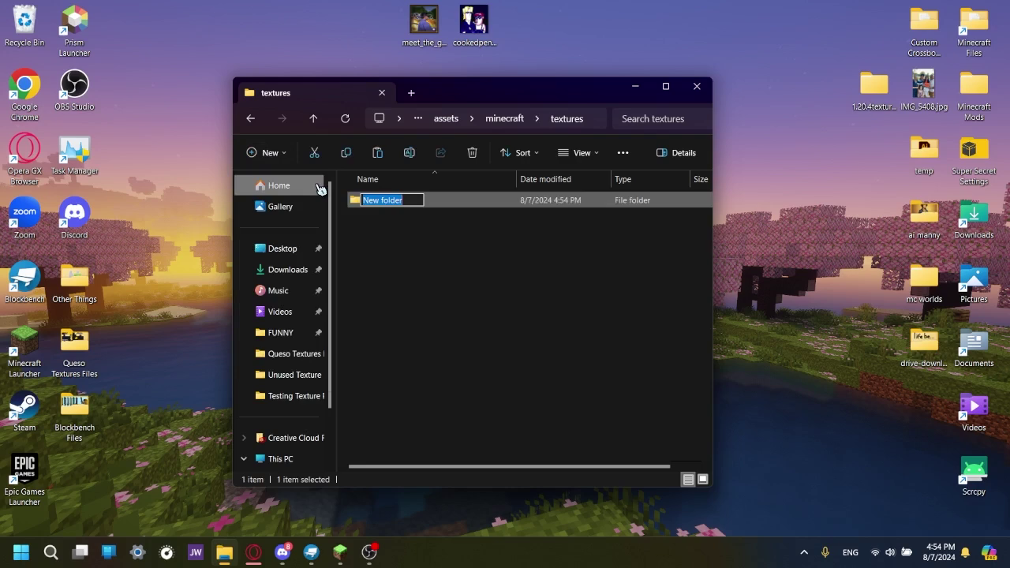
{"action": "type", "text": "block"}
{"action": "key", "text": "Return"}
{"action": "left_click", "coordinate": [271, 153]}
{"action": "left_click", "coordinate": [295, 185]}
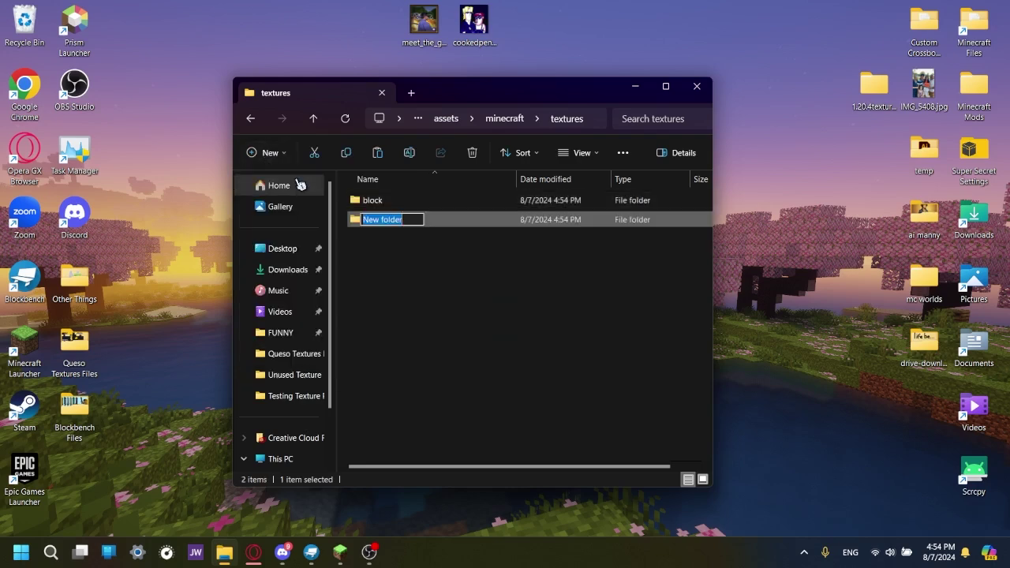
{"action": "type", "text": "item"}
{"action": "key", "text": "Return"}
Create a third folder named entity inside textures and open the block folder
{"action": "left_click", "coordinate": [271, 153]}
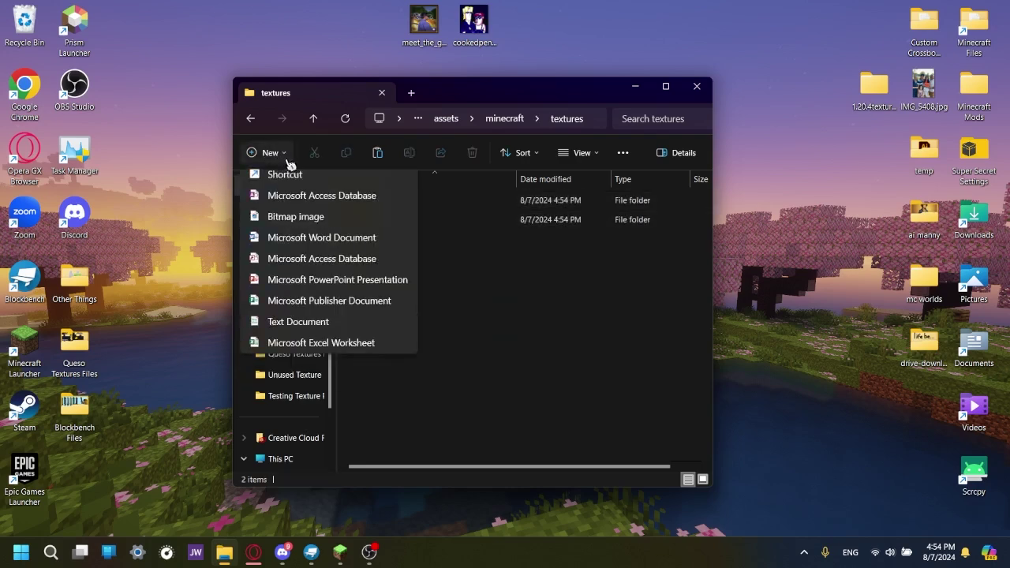
{"action": "left_click", "coordinate": [312, 186]}
{"action": "type", "text": "entity"}
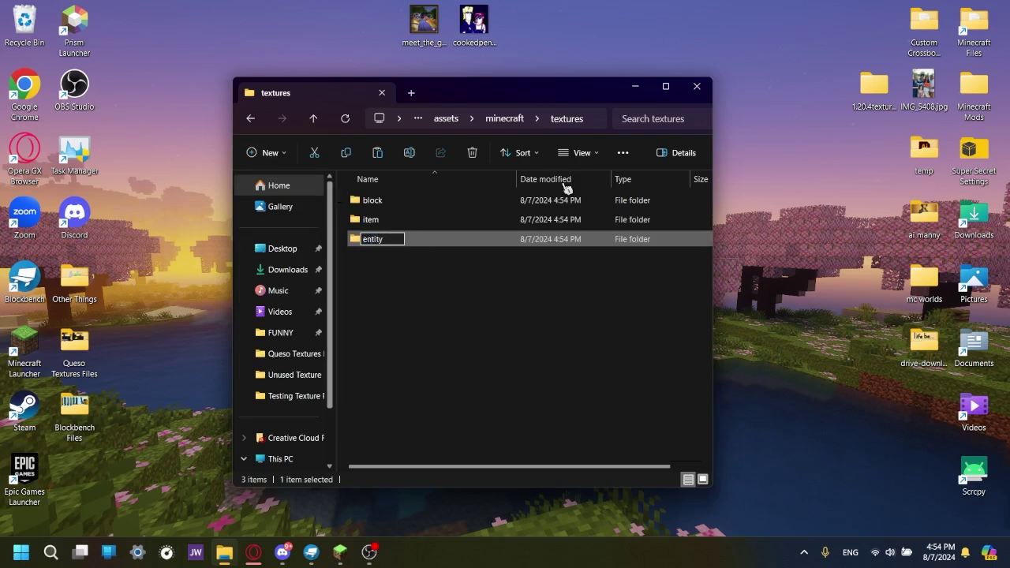
{"action": "key", "text": "Return"}
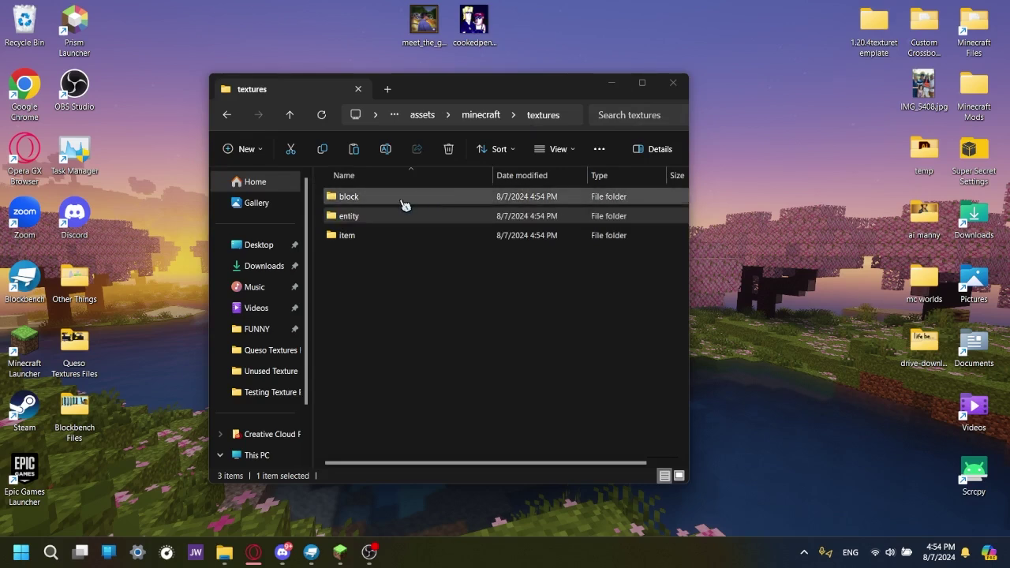
{"action": "double_click", "coordinate": [403, 204]}
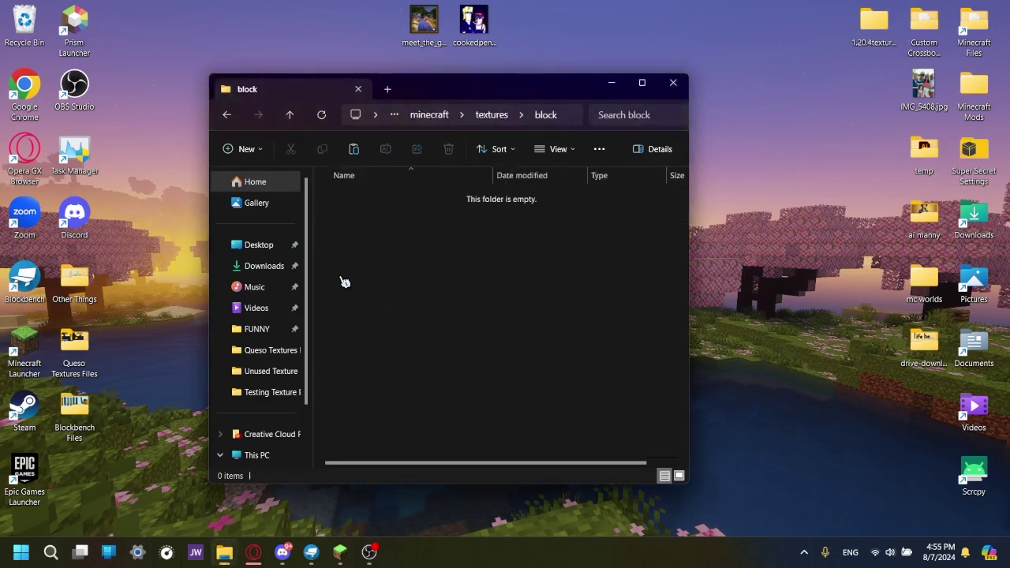
{"action": "left_click_drag", "start_coordinate": [390, 228], "coordinate": [545, 357]}
Switch to Discord, dismiss the Streamer Mode notice, and view the Wynem app's profile and commands
{"action": "key", "text": "alt+Tab"}
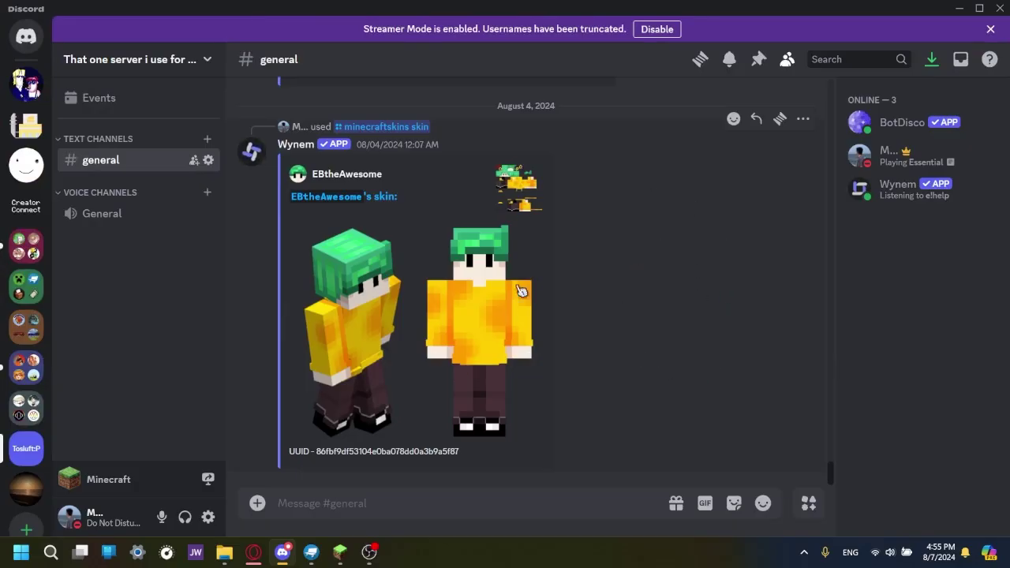
{"action": "left_click", "coordinate": [990, 28]}
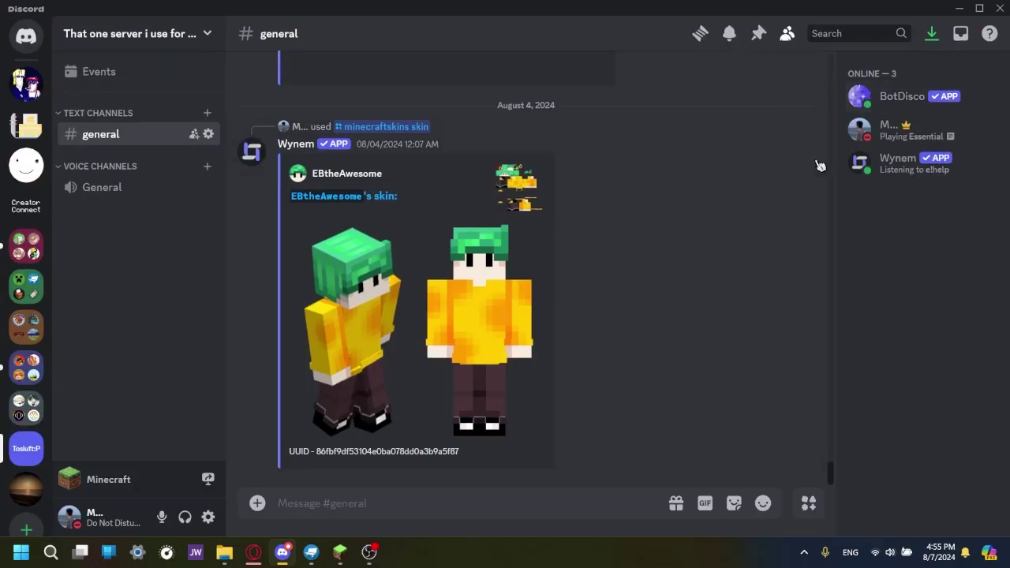
{"action": "left_click", "coordinate": [897, 161]}
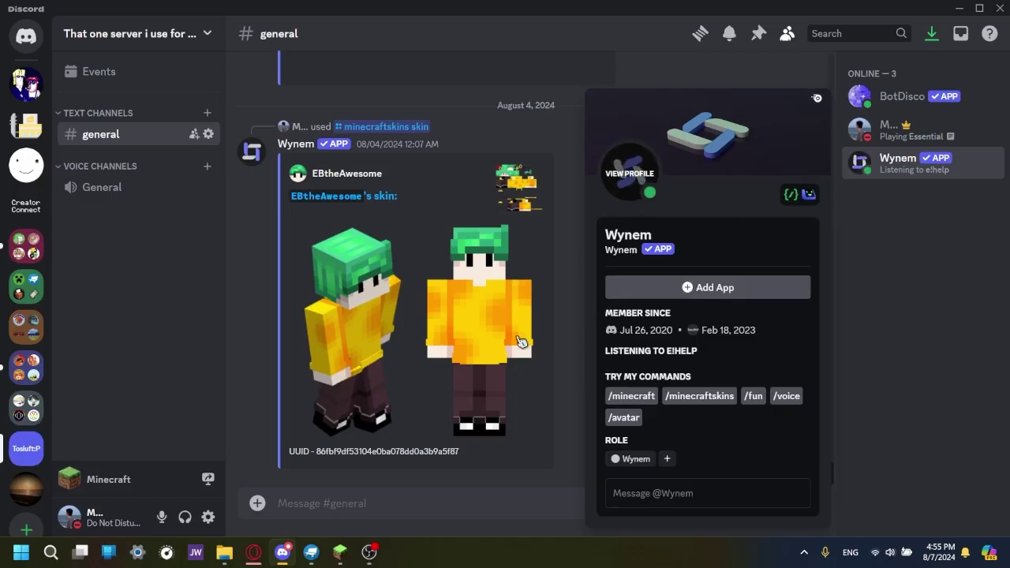
{"action": "left_click", "coordinate": [522, 395]}
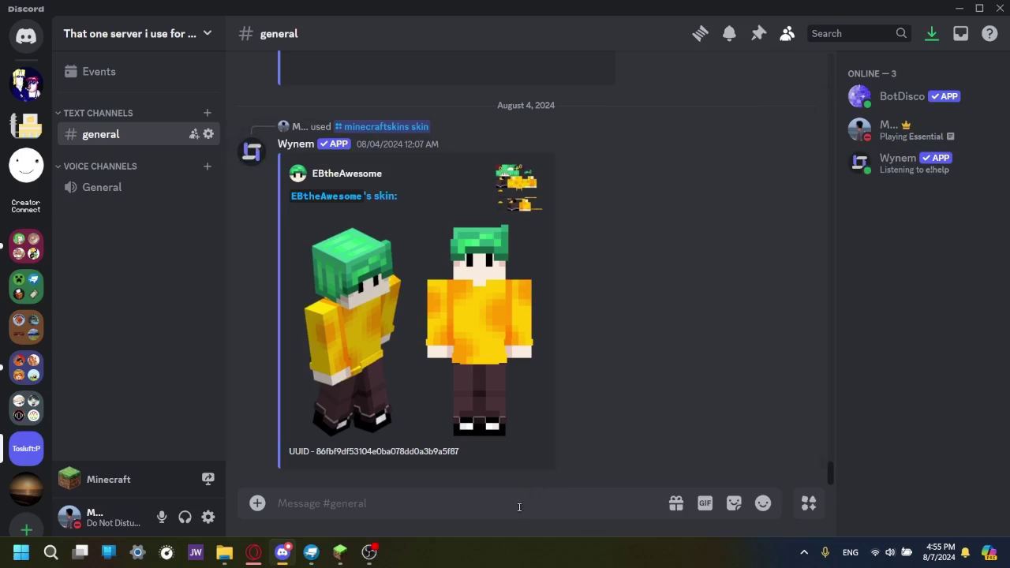
Look up the sponge texture with Wynem's /minecraft resourcepacks texture command
{"action": "type", "text": "/minecraft "}
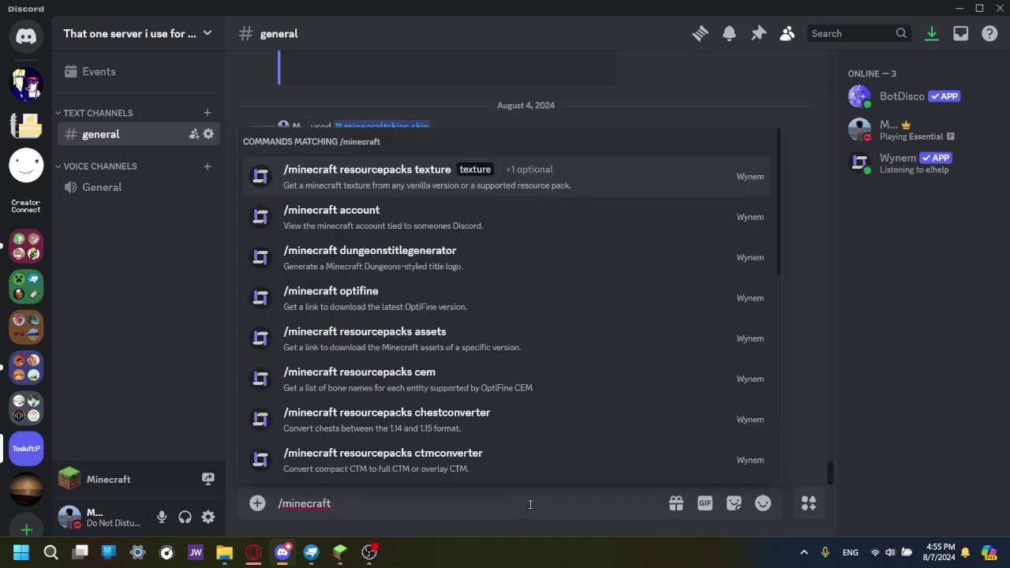
{"action": "type", "text": "re"}
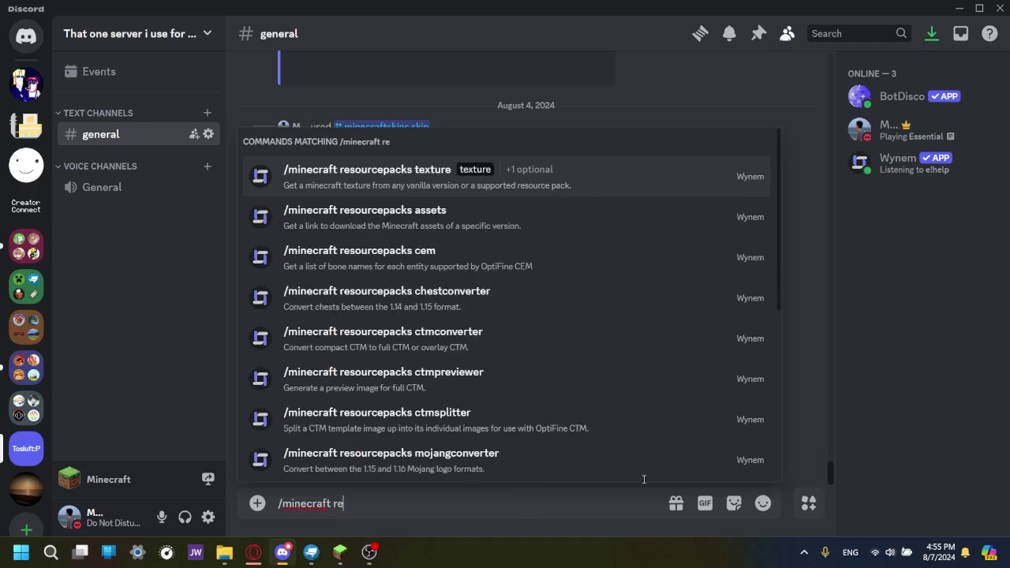
{"action": "left_click", "coordinate": [381, 172]}
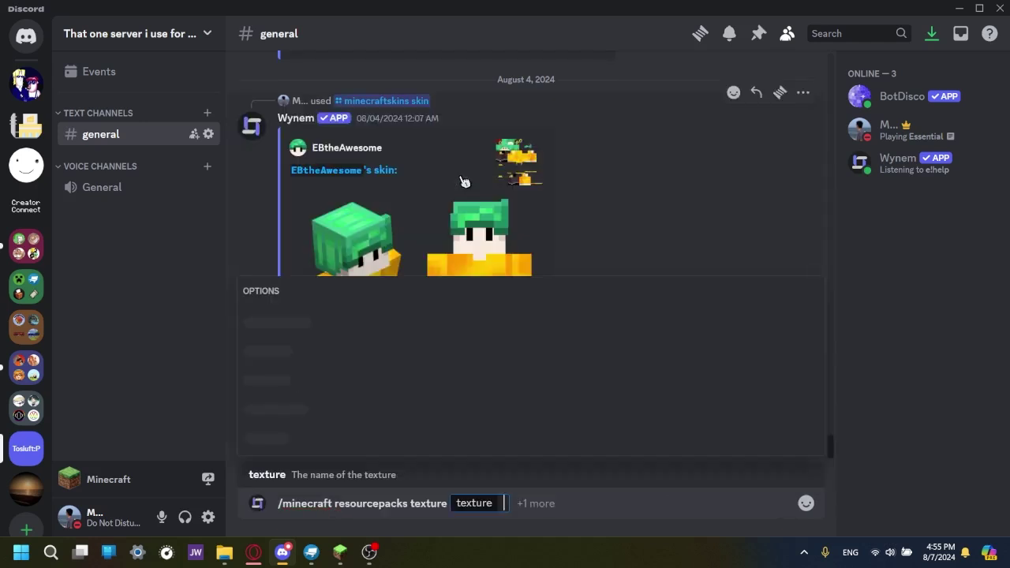
{"action": "type", "text": "sponge"}
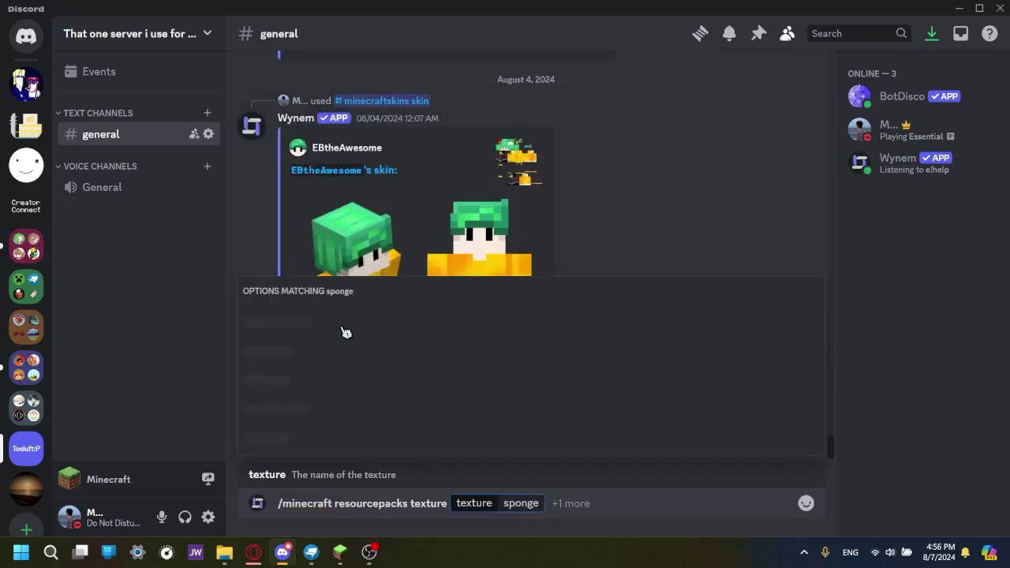
{"action": "left_click", "coordinate": [285, 414]}
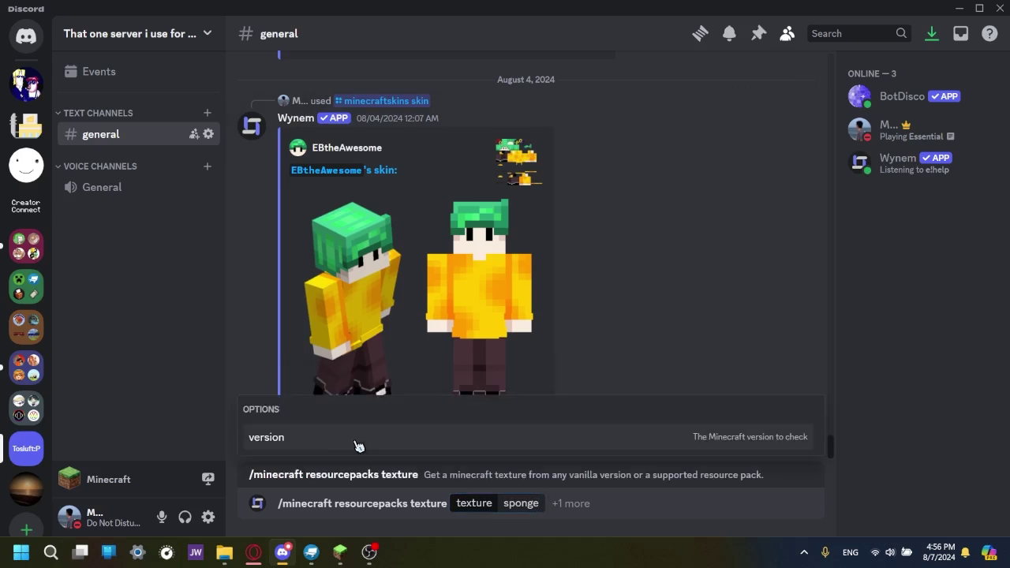
{"action": "key", "text": "Return"}
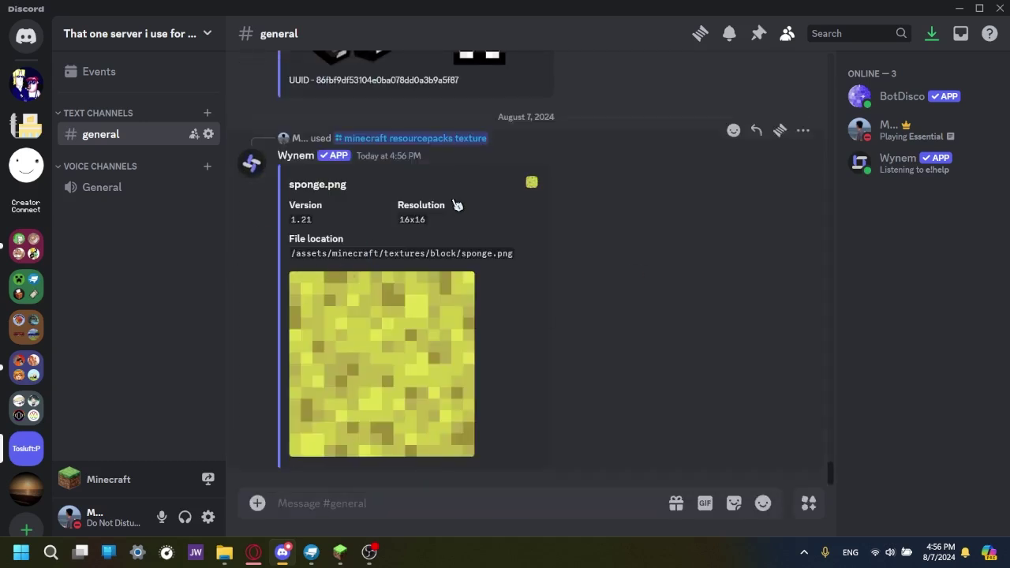
Repeat the sponge texture lookup for Minecraft versions 1.11.2 and 1.13
{"action": "key", "text": "Up"}
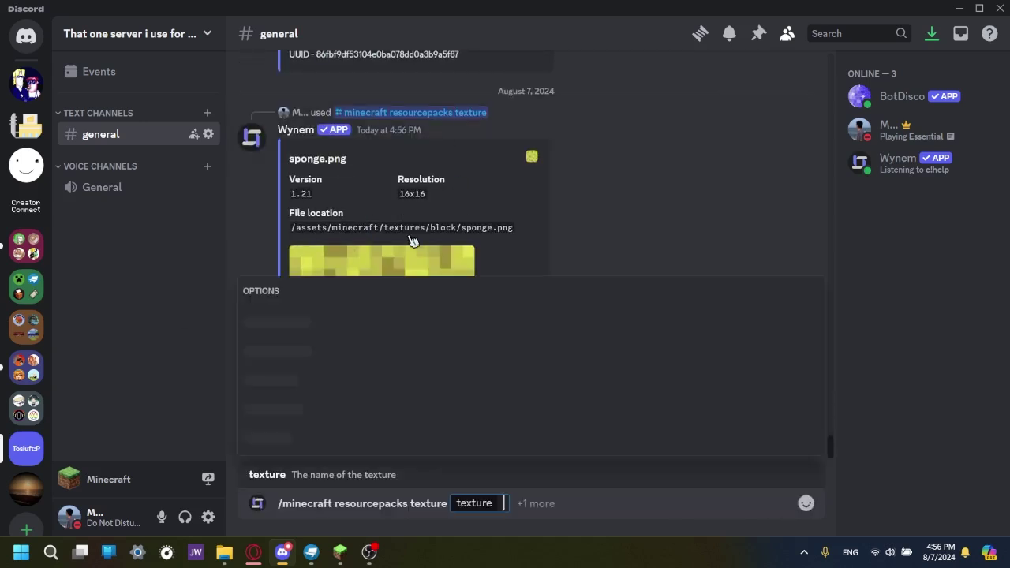
{"action": "type", "text": "sponge"}
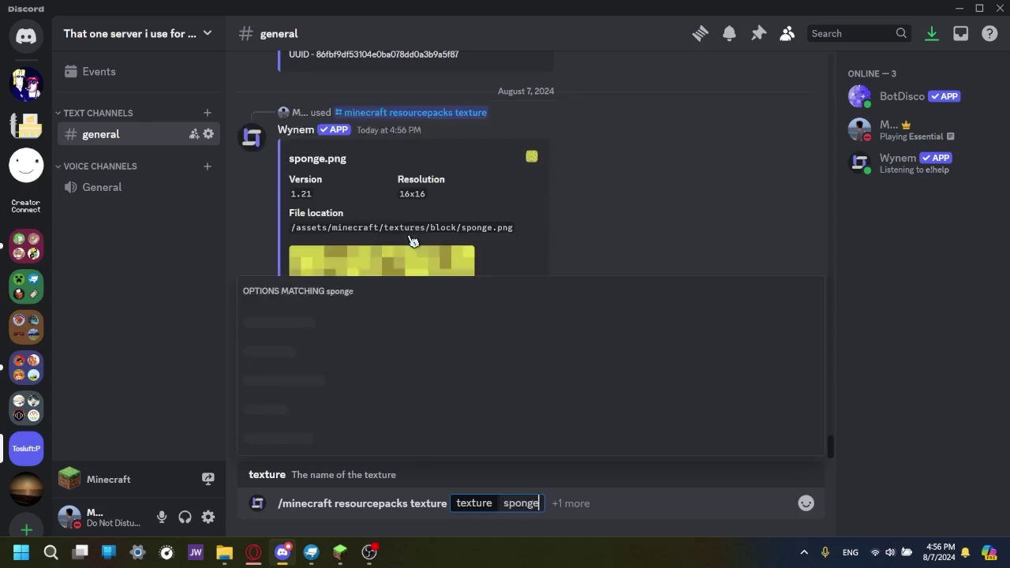
{"action": "key", "text": "Tab"}
{"action": "key", "text": "Return"}
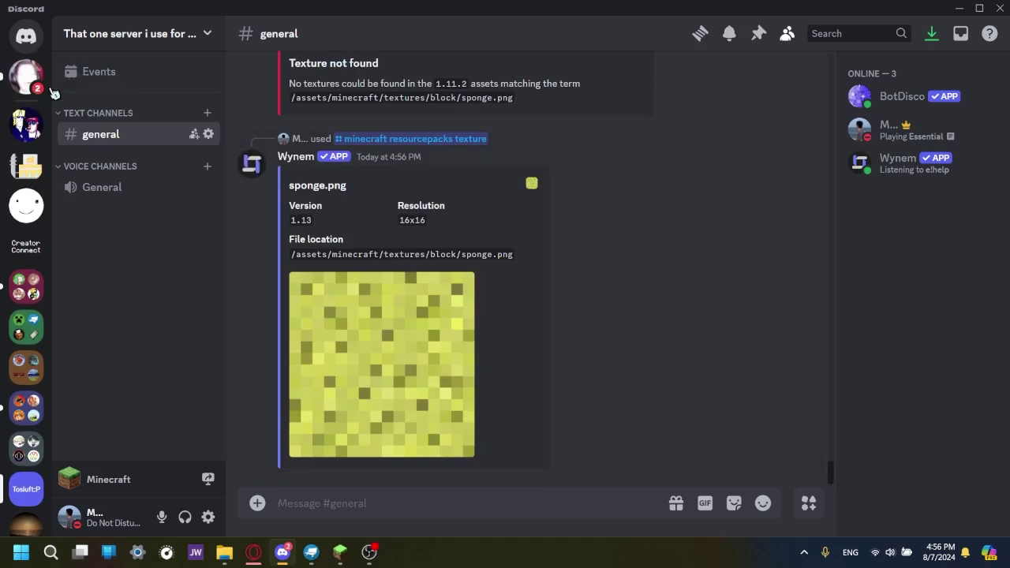
View the large sponge image in Wynem's version 1.21 lookup result and close the preview
{"action": "scroll", "coordinate": [482, 350], "scroll_direction": "up", "scroll_amount": 5}
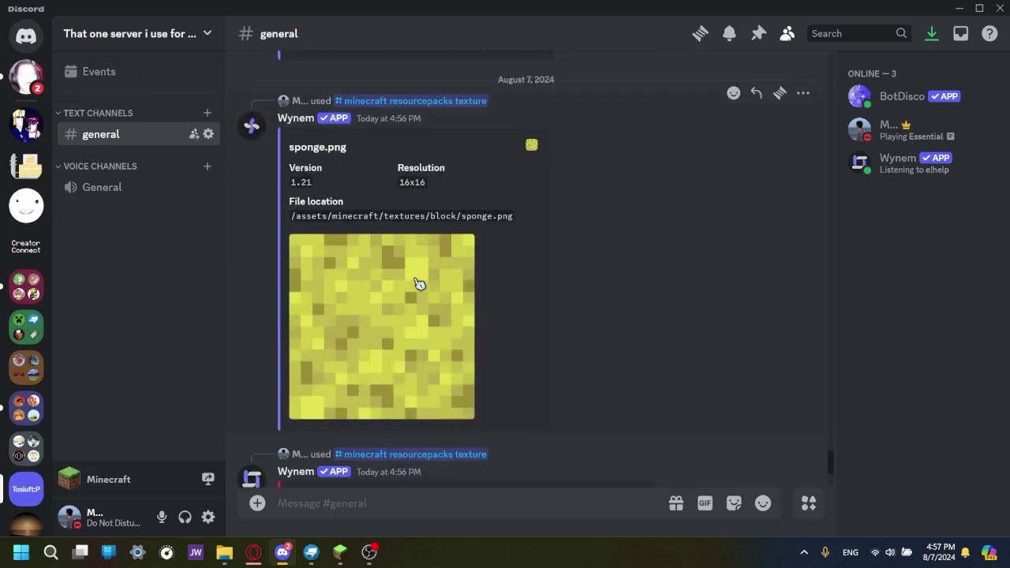
{"action": "left_click_drag", "start_coordinate": [417, 284], "coordinate": [392, 334]}
{"action": "left_click", "coordinate": [412, 320]}
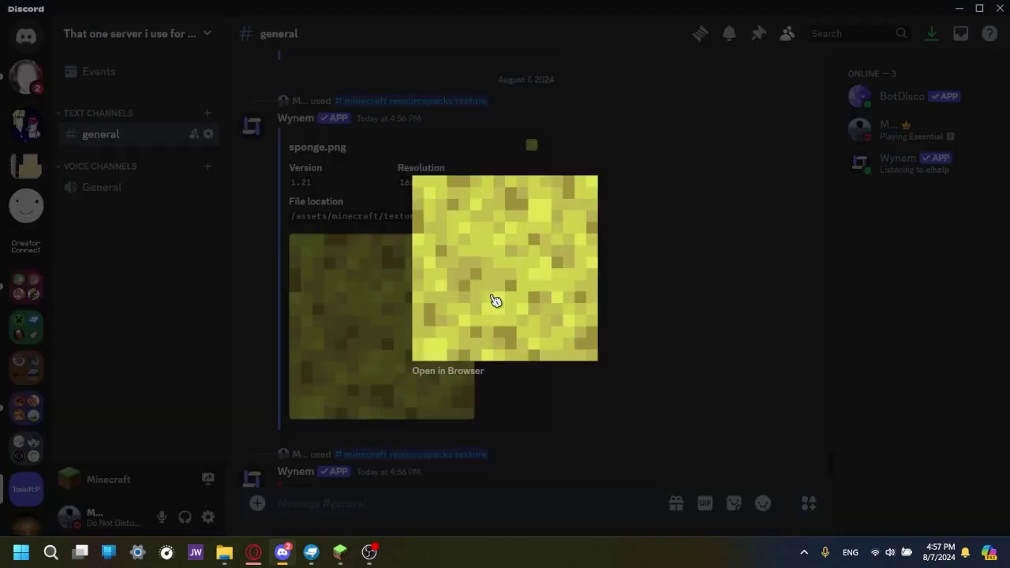
{"action": "left_click", "coordinate": [557, 115]}
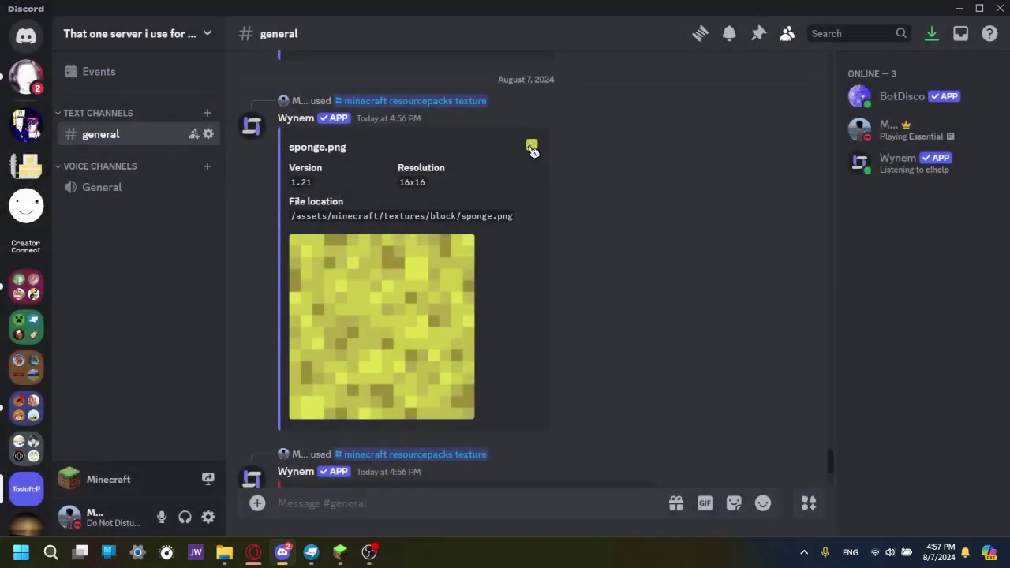
Save the small thumbnail image from the 1.21 sponge result to the Desktop as sponge.png
{"action": "left_click", "coordinate": [533, 146]}
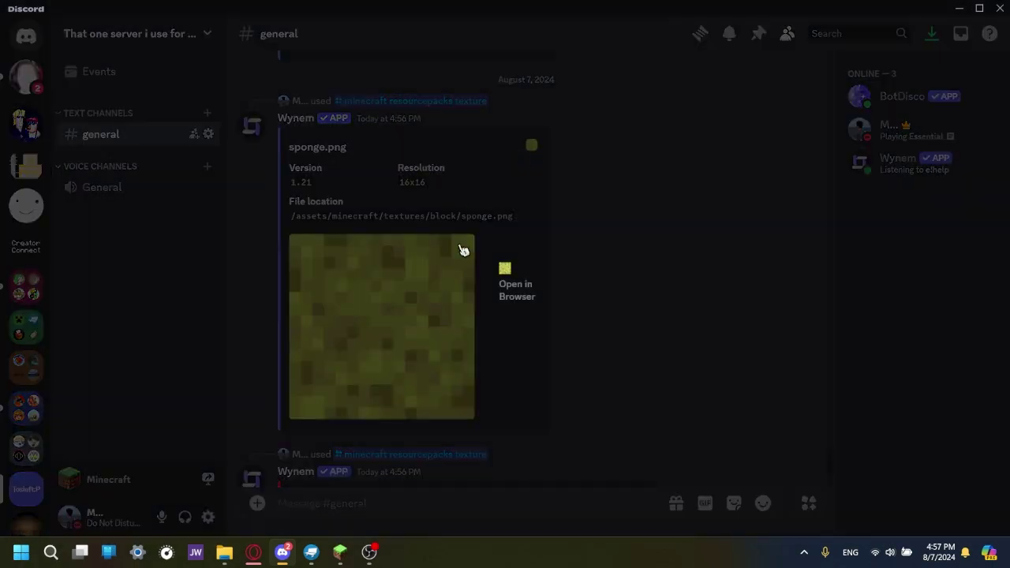
{"action": "right_click", "coordinate": [509, 274]}
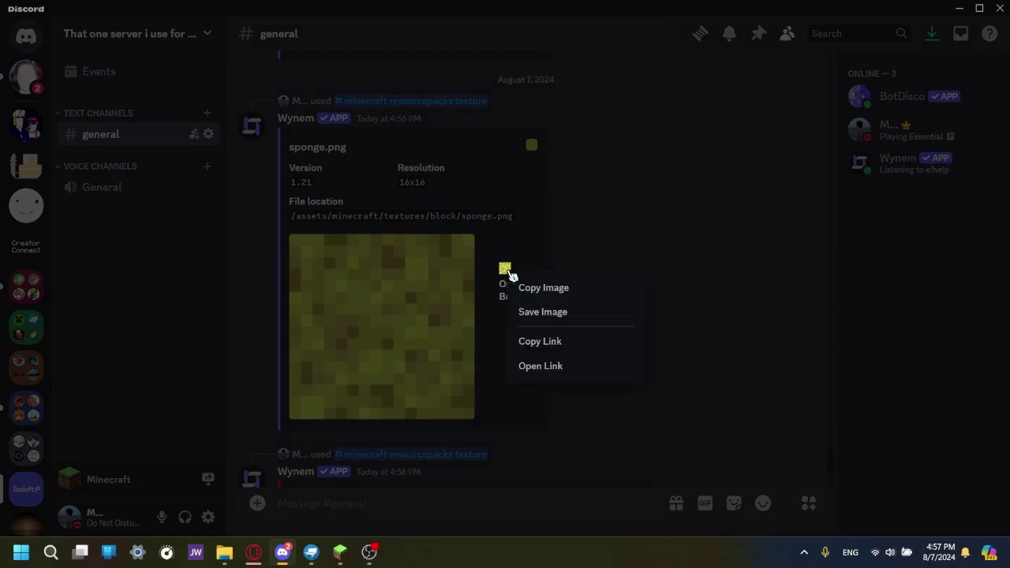
{"action": "left_click", "coordinate": [539, 320]}
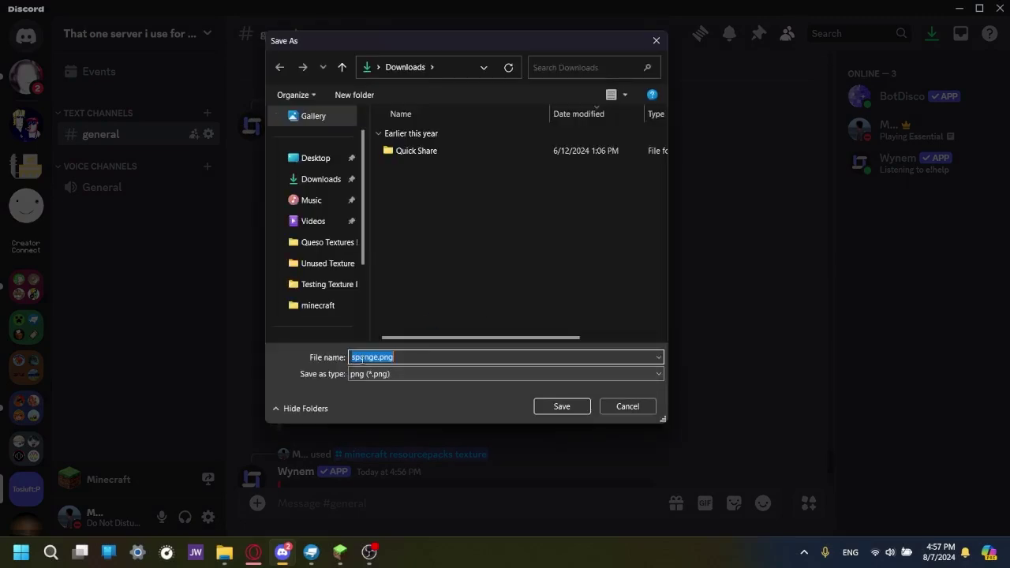
{"action": "left_click", "coordinate": [315, 158]}
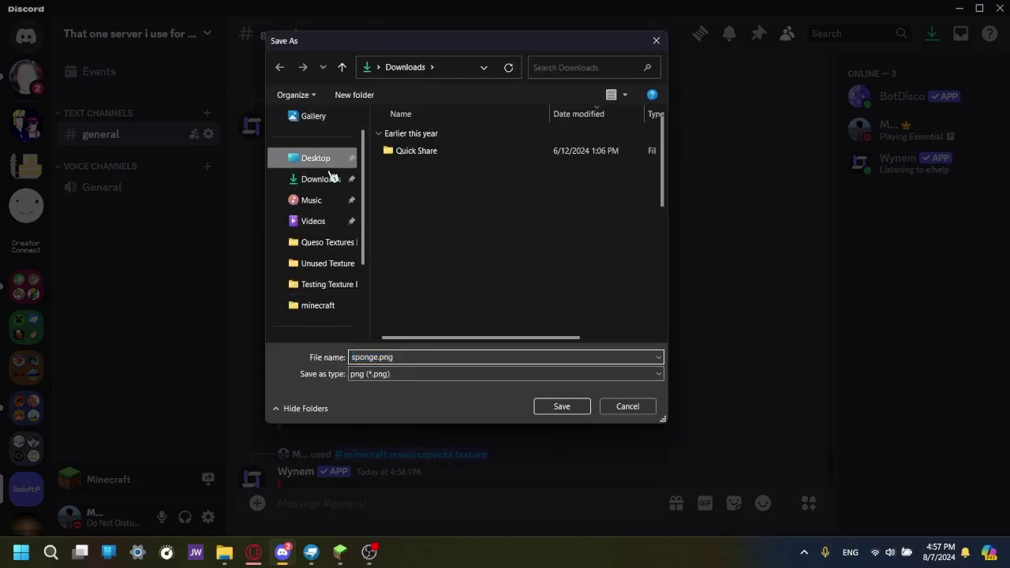
{"action": "key", "text": "Return"}
Move sponge.png from the desktop into the pack's textures/block folder and close Blockbench
{"action": "left_click", "coordinate": [959, 10]}
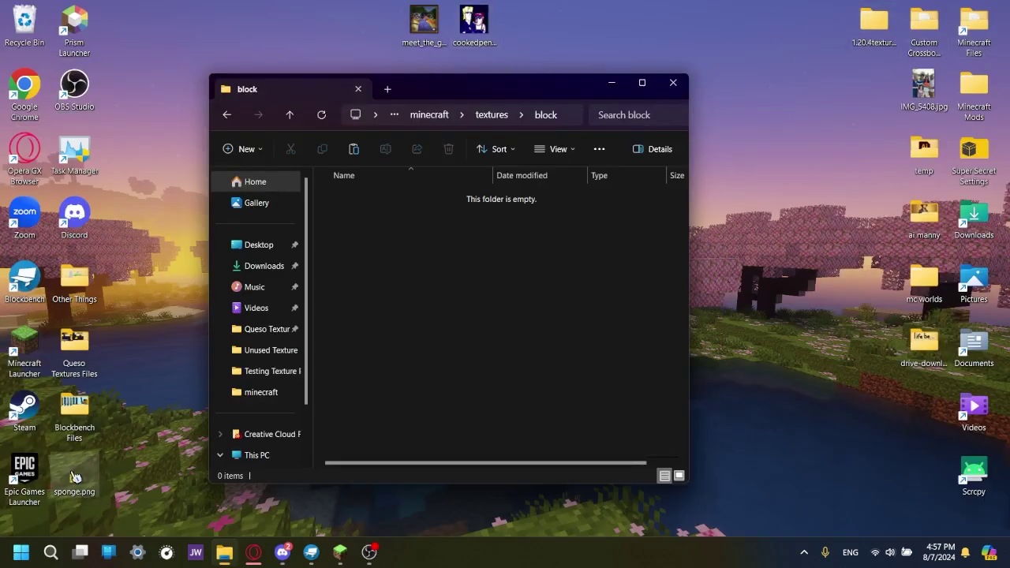
{"action": "left_click_drag", "start_coordinate": [74, 473], "coordinate": [405, 305]}
{"action": "left_click", "coordinate": [368, 440]}
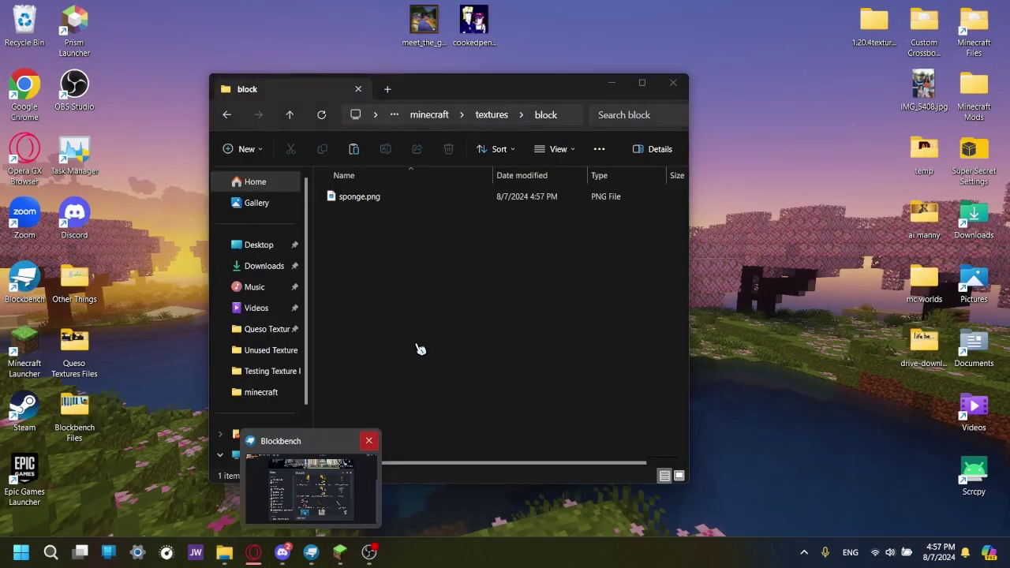
Switch the block folder to an icon layout with image thumbnails and select sponge.png
{"action": "left_click", "coordinate": [558, 150]}
{"action": "left_click", "coordinate": [556, 207]}
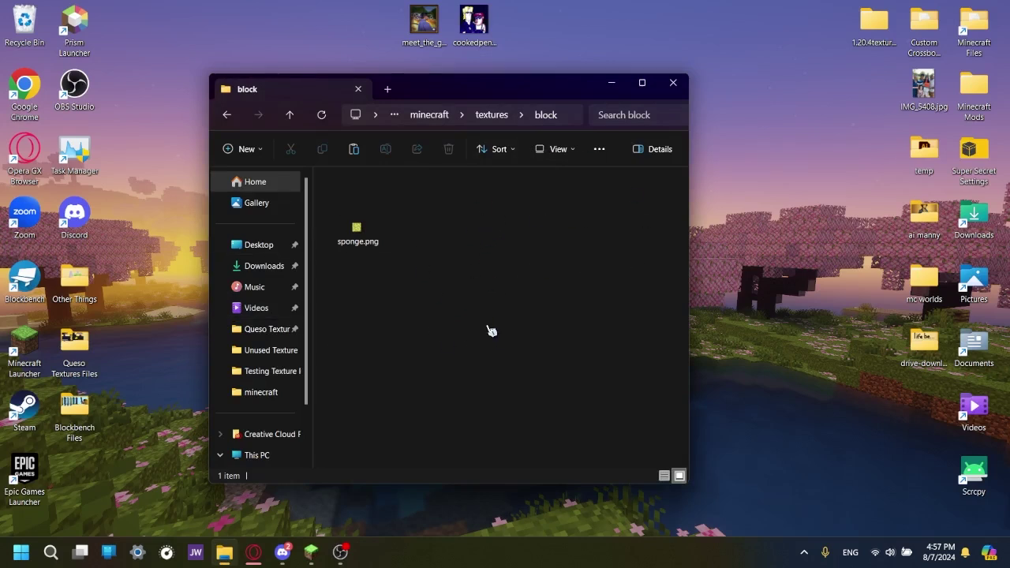
{"action": "right_click", "coordinate": [345, 210]}
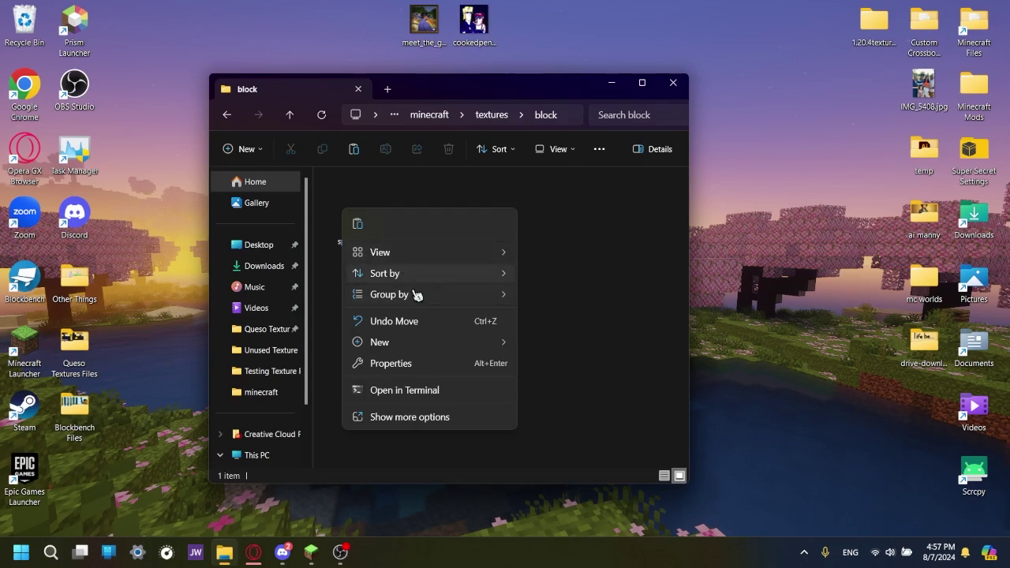
{"action": "left_click", "coordinate": [377, 277]}
{"action": "left_click", "coordinate": [342, 233]}
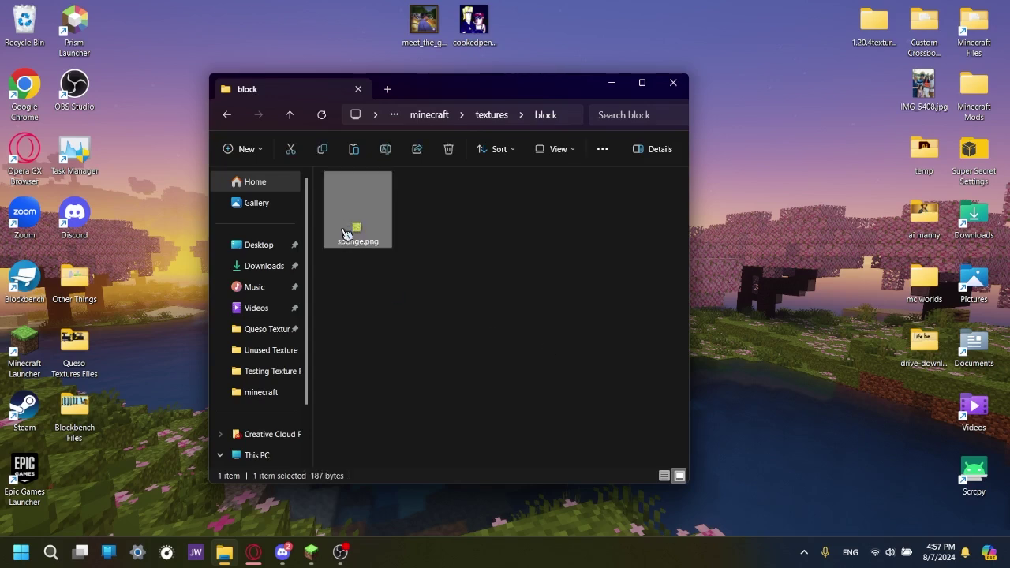
Open sponge.png from the block folder in Paint and maximize the window
{"action": "right_click", "coordinate": [366, 250]}
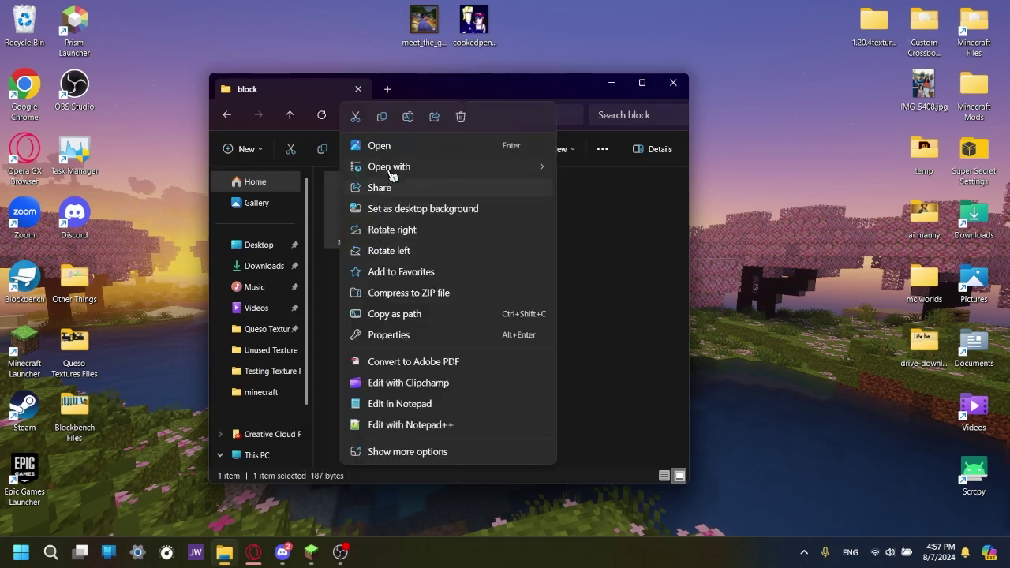
{"action": "mouse_move", "coordinate": [395, 167]}
{"action": "left_click", "coordinate": [591, 232]}
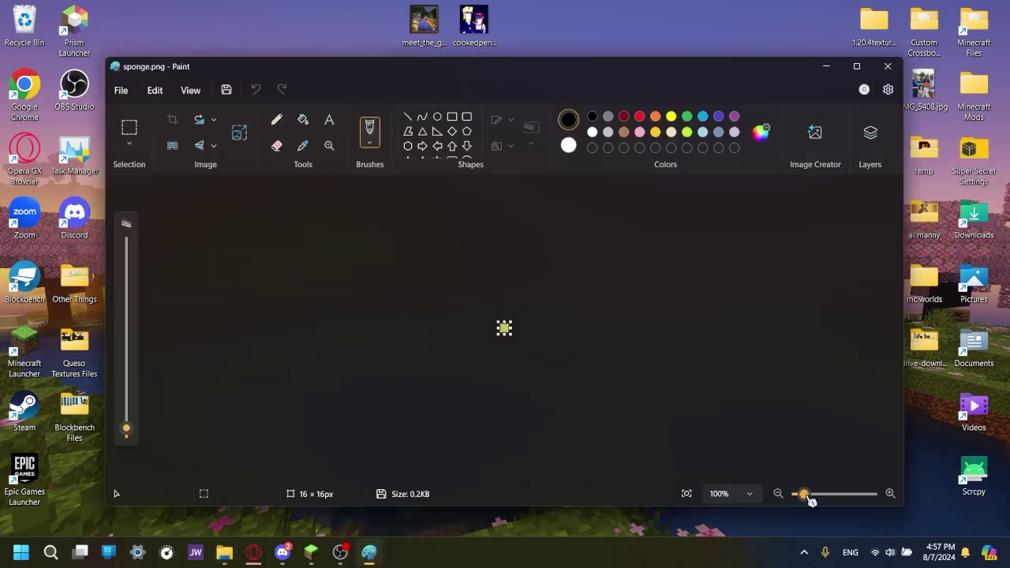
{"action": "left_click_drag", "start_coordinate": [803, 494], "coordinate": [964, 503]}
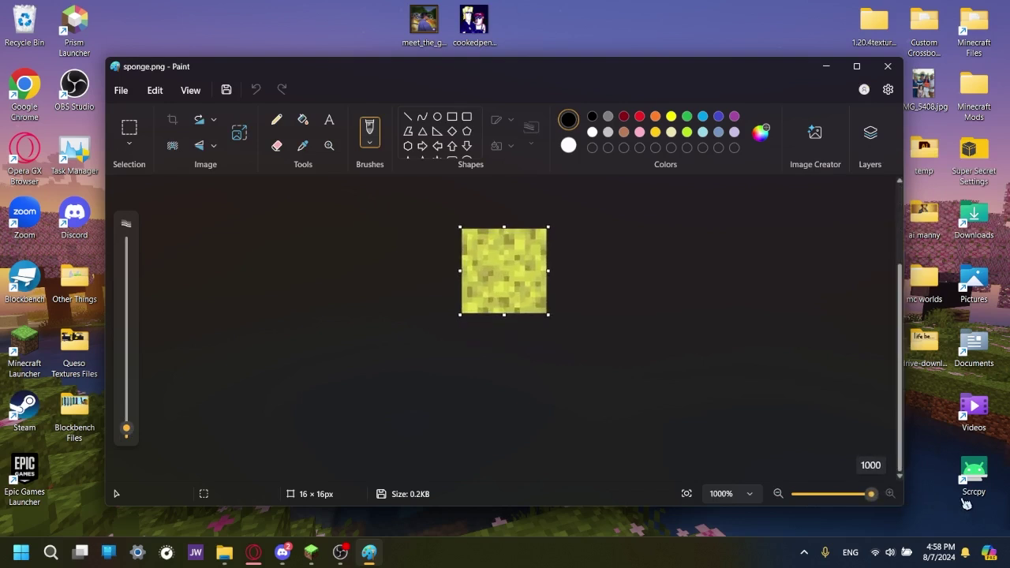
{"action": "key", "text": "super+Up"}
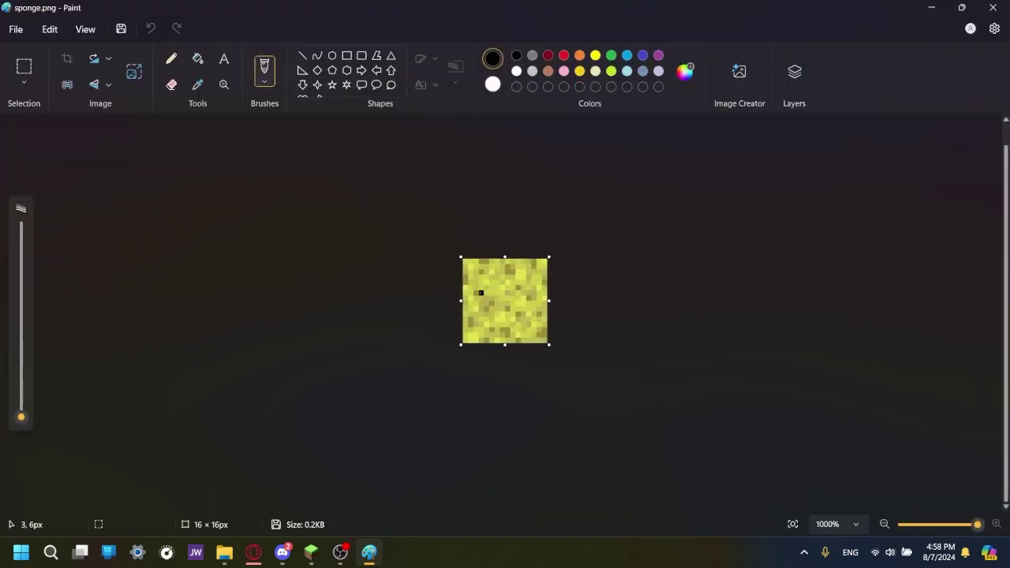
Undo the black brush strokes on the sponge texture
{"action": "key", "text": "ctrl+z"}
{"action": "key", "text": "ctrl+z"}
{"action": "key", "text": "ctrl+z"}
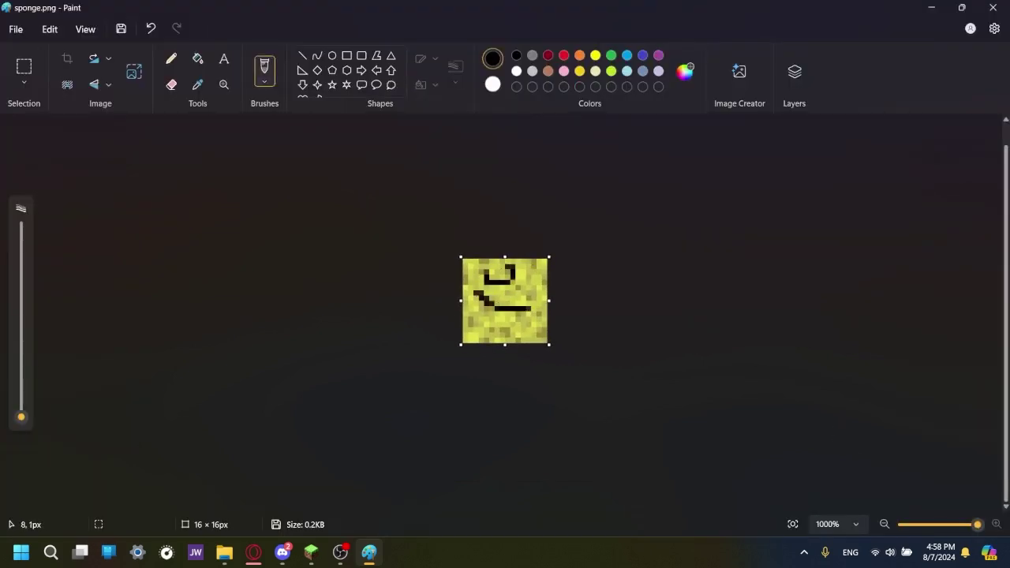
Draw a face with two round eyes, pupils and a mouth on the sponge texture using the black Pencil
{"action": "left_click", "coordinate": [264, 71]}
{"action": "left_click", "coordinate": [177, 62]}
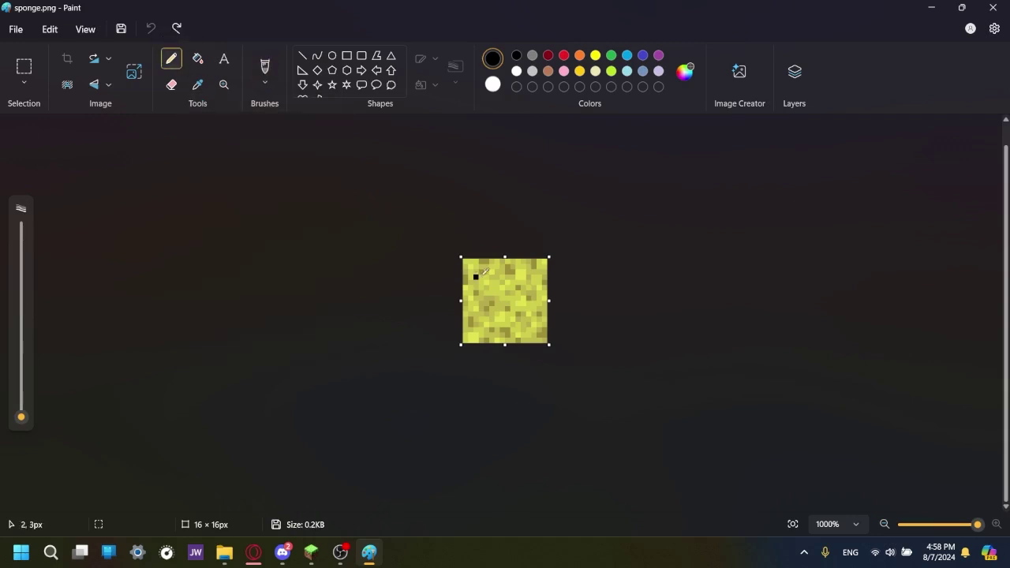
{"action": "mouse_move", "coordinate": [475, 276]}
{"action": "left_mouse_down"}
{"action": "mouse_move", "coordinate": [529, 300]}
{"action": "mouse_move", "coordinate": [525, 311]}
{"action": "left_mouse_up"}
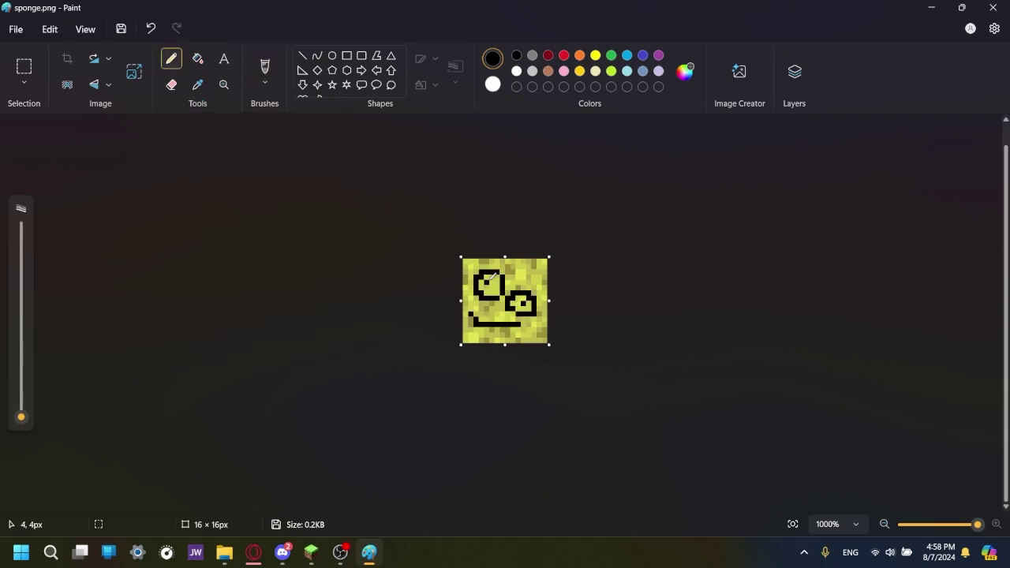
Color the insides of both eyes white and add two white teeth below the mouth
{"action": "left_click", "coordinate": [493, 85]}
{"action": "left_click", "coordinate": [465, 329]}
{"action": "left_click", "coordinate": [519, 301]}
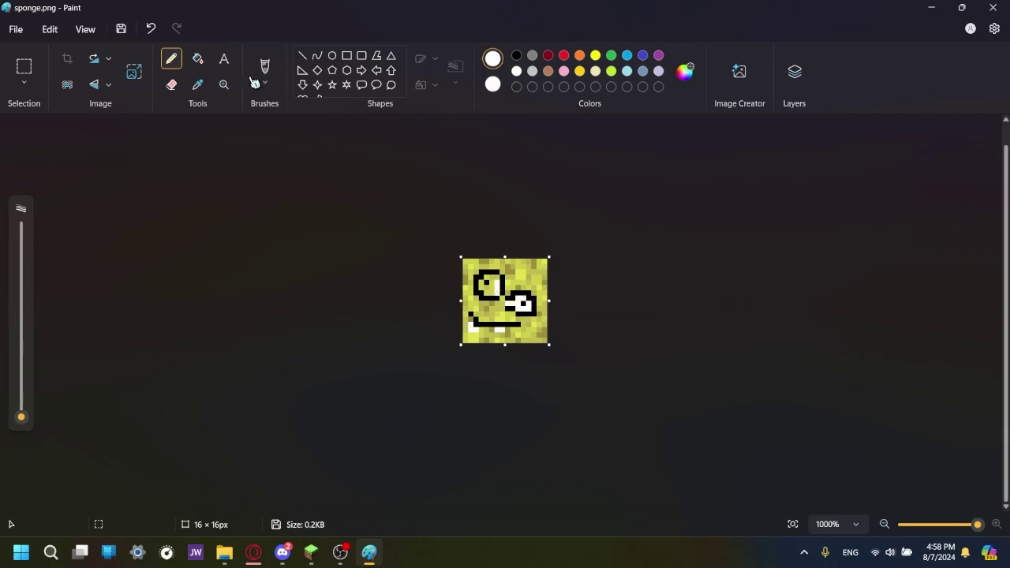
{"action": "left_click", "coordinate": [198, 58]}
{"action": "left_click", "coordinate": [489, 286]}
{"action": "left_click", "coordinate": [490, 281]}
Save the edited sponge.png and close Paint
{"action": "left_click", "coordinate": [172, 58]}
{"action": "left_click", "coordinate": [121, 28]}
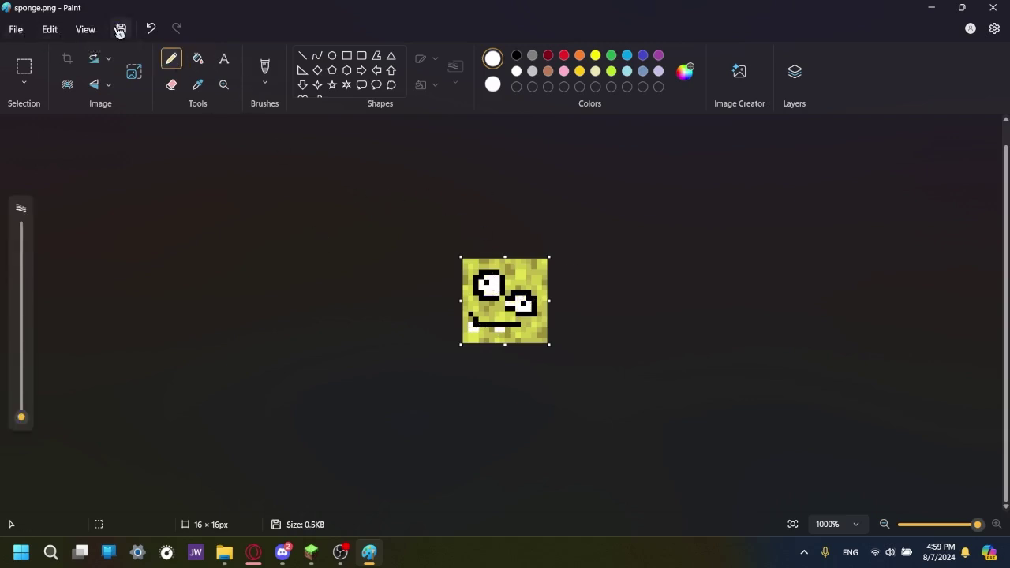
{"action": "left_click", "coordinate": [1000, 8]}
Open sponge.png from the block folder to check it, then close the image viewer and the folder window
{"action": "left_click", "coordinate": [368, 185]}
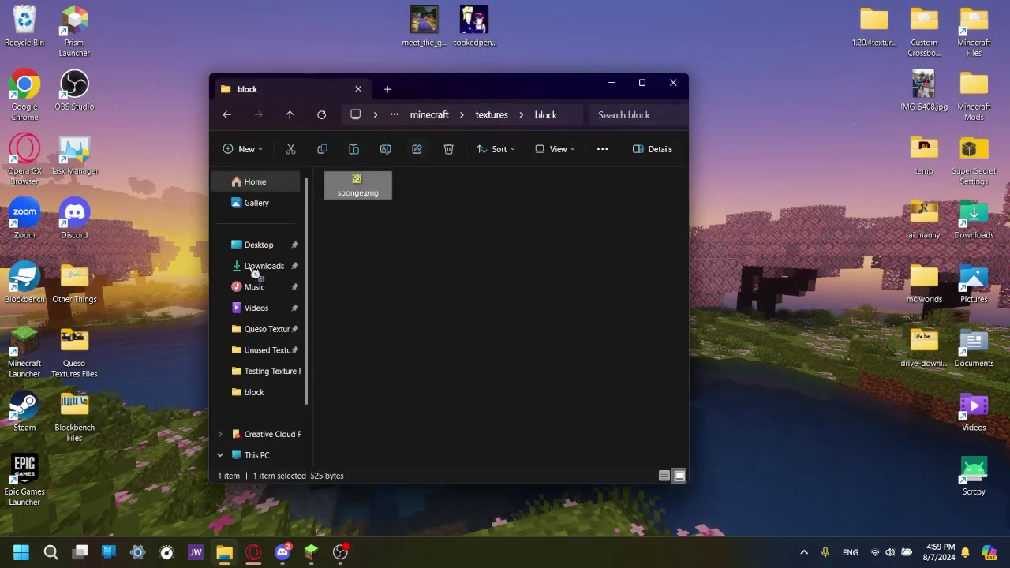
{"action": "double_click", "coordinate": [358, 184]}
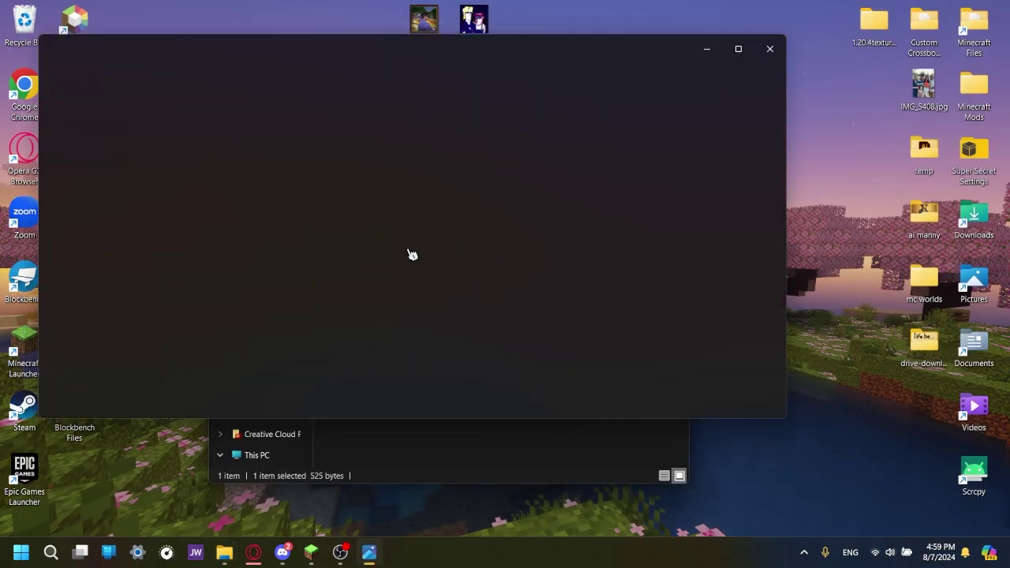
{"action": "left_click", "coordinate": [770, 49]}
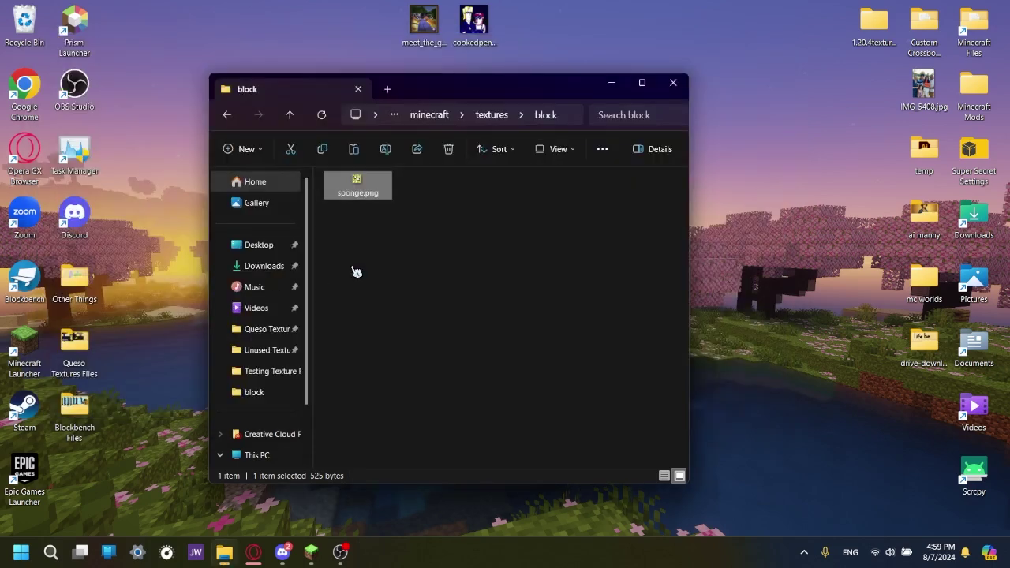
{"action": "left_click", "coordinate": [734, 85]}
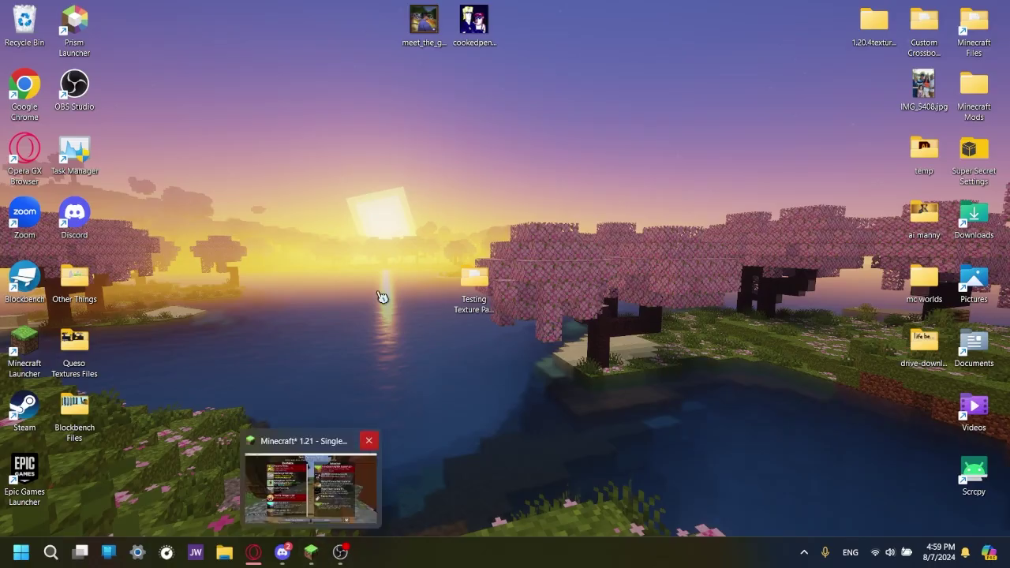
Open the resourcepacks folder from Minecraft and move the Testing Texture Pack Folder from the desktop into it
{"action": "left_click", "coordinate": [313, 553]}
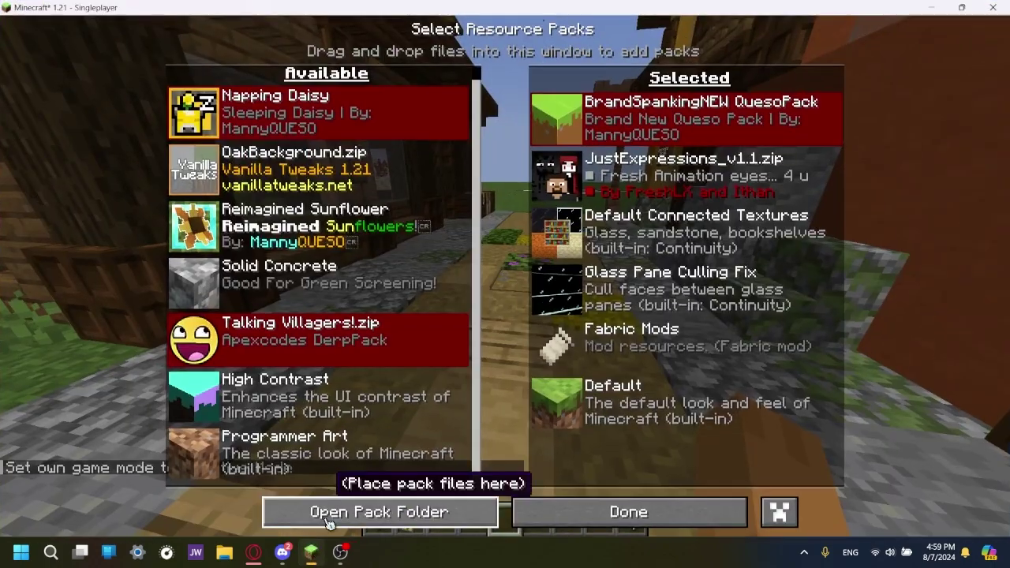
{"action": "left_click", "coordinate": [329, 524]}
{"action": "left_click", "coordinate": [311, 552]}
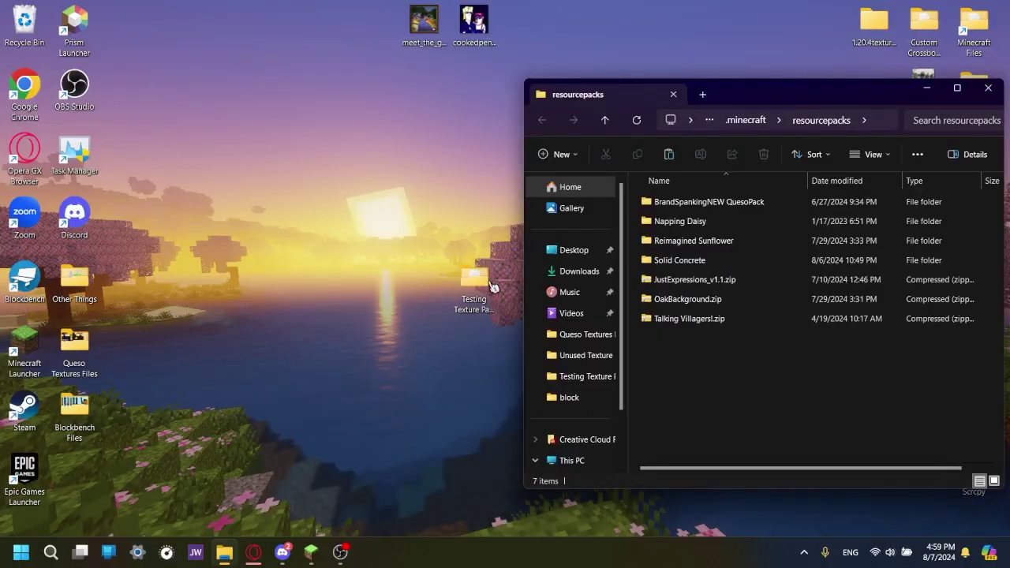
{"action": "left_click", "coordinate": [477, 292]}
{"action": "left_click_drag", "start_coordinate": [482, 300], "coordinate": [727, 363]}
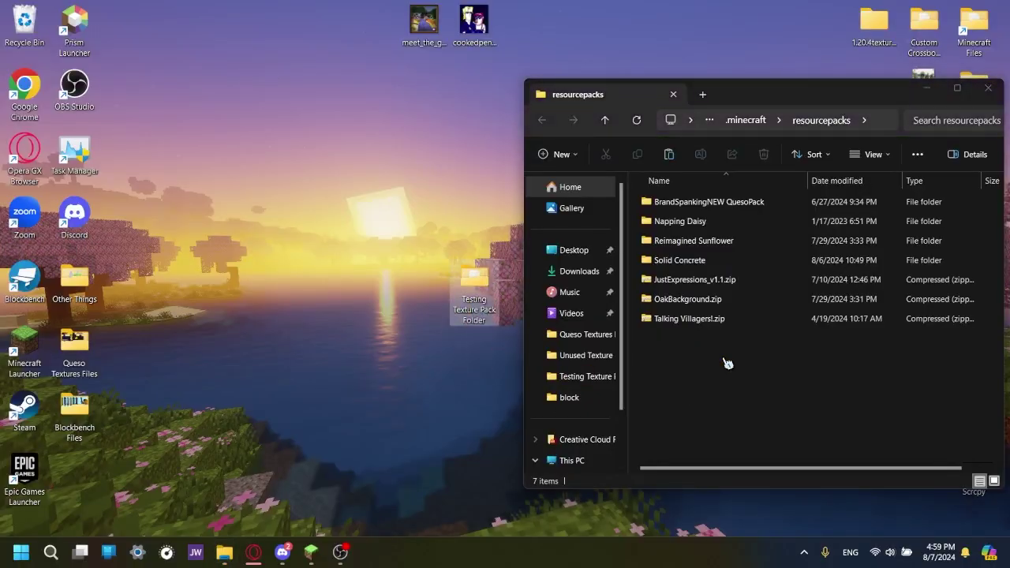
Switch to Minecraft, enable the Testing Texture Pack Folder resource pack and apply the selection
{"action": "left_click", "coordinate": [311, 553]}
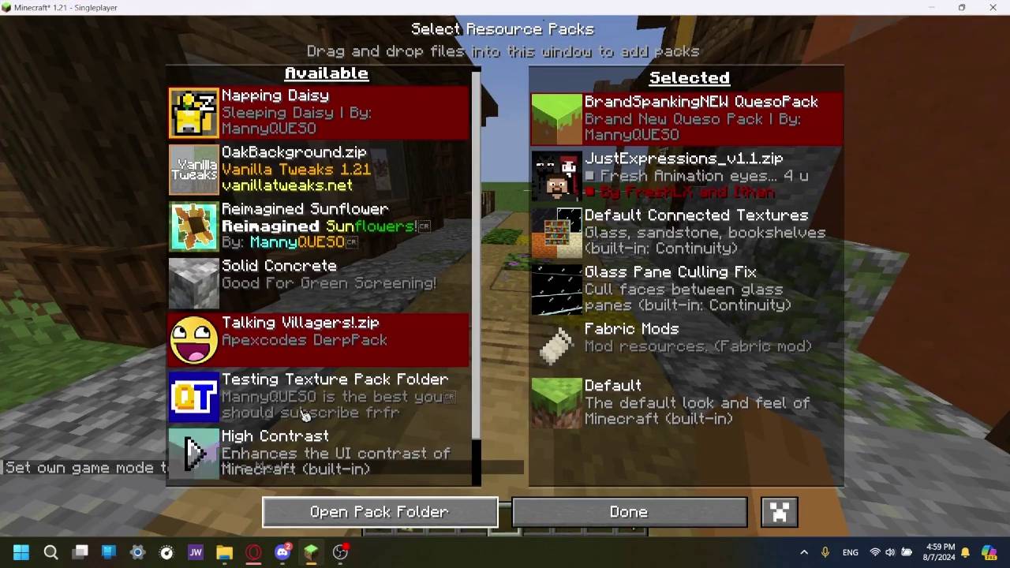
{"action": "mouse_move", "coordinate": [192, 412]}
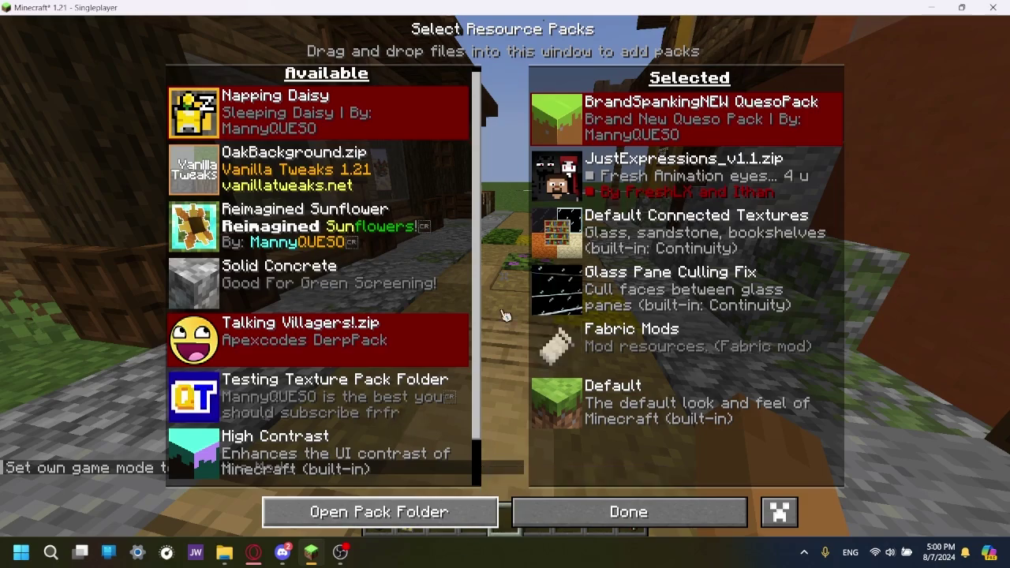
{"action": "left_click", "coordinate": [195, 397]}
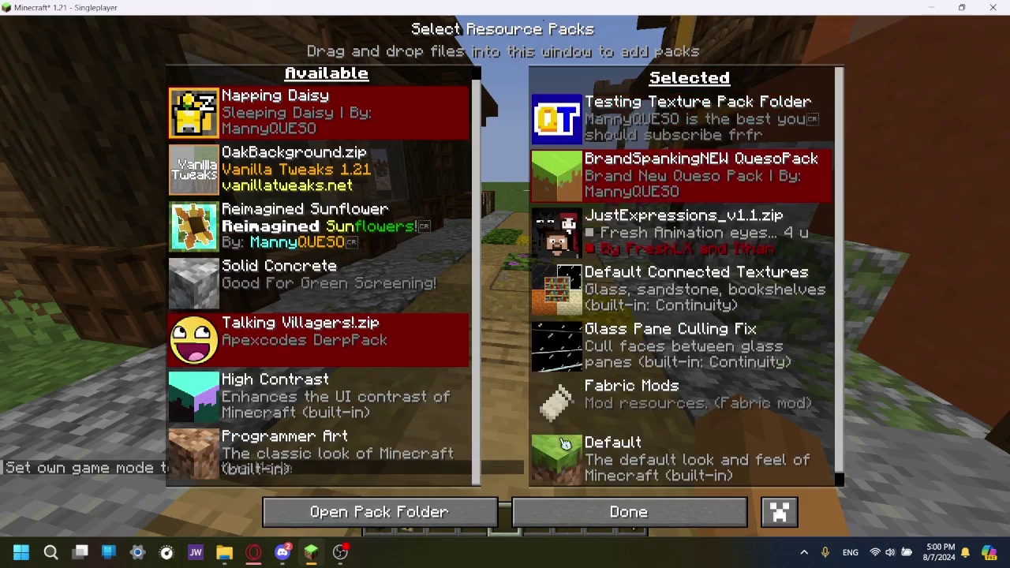
{"action": "left_click", "coordinate": [584, 522]}
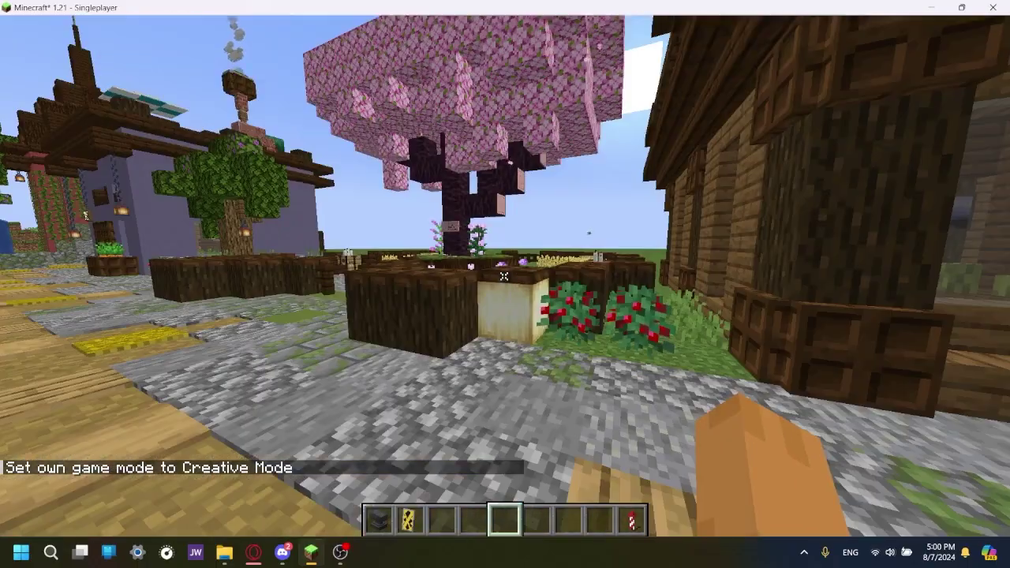
Make the game fullscreen, walk to the purple house and enter it through its door
{"action": "key", "text": "F11"}
{"action": "key", "text": "w"}
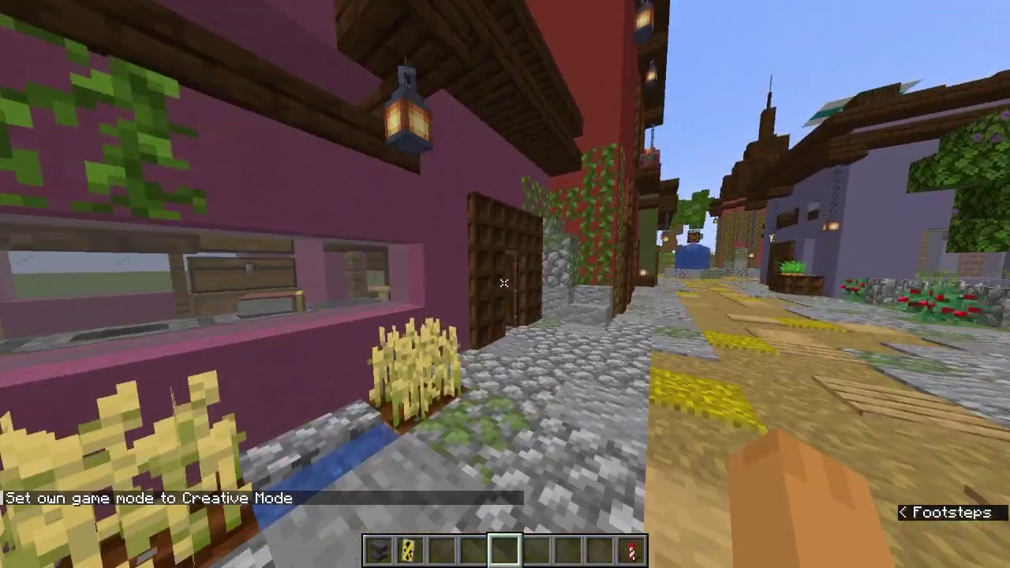
{"action": "key", "text": "w"}
{"action": "right_click", "coordinate": [505, 284]}
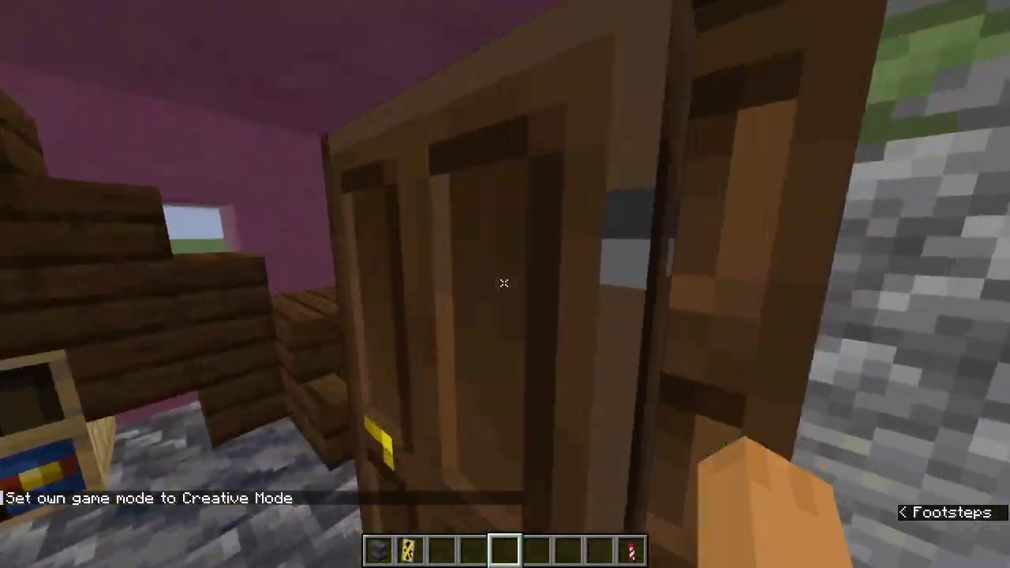
{"action": "key", "text": "w"}
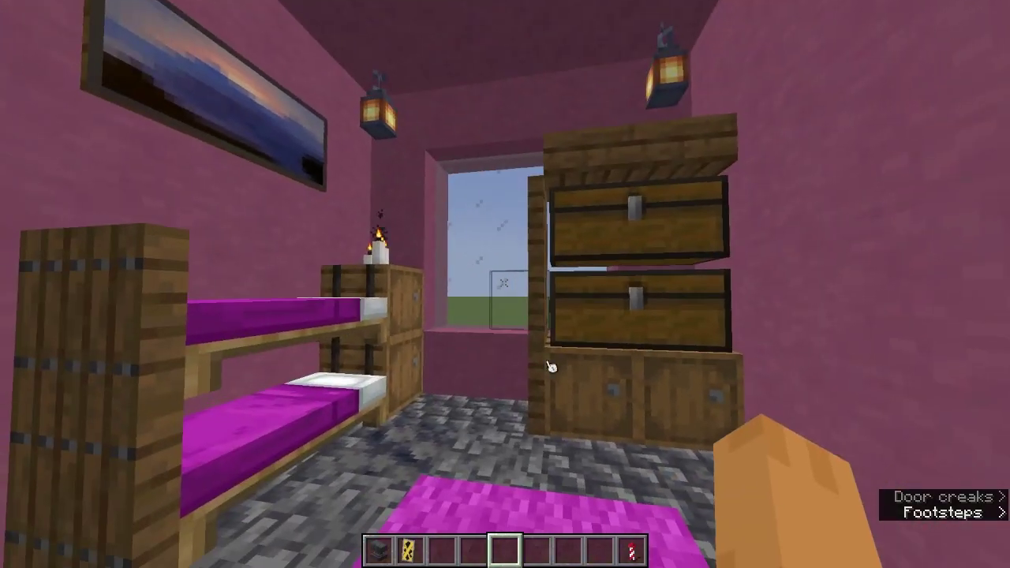
Get a sponge block from the creative inventory and place it beside the chests in the purple bedroom
{"action": "key", "text": "e"}
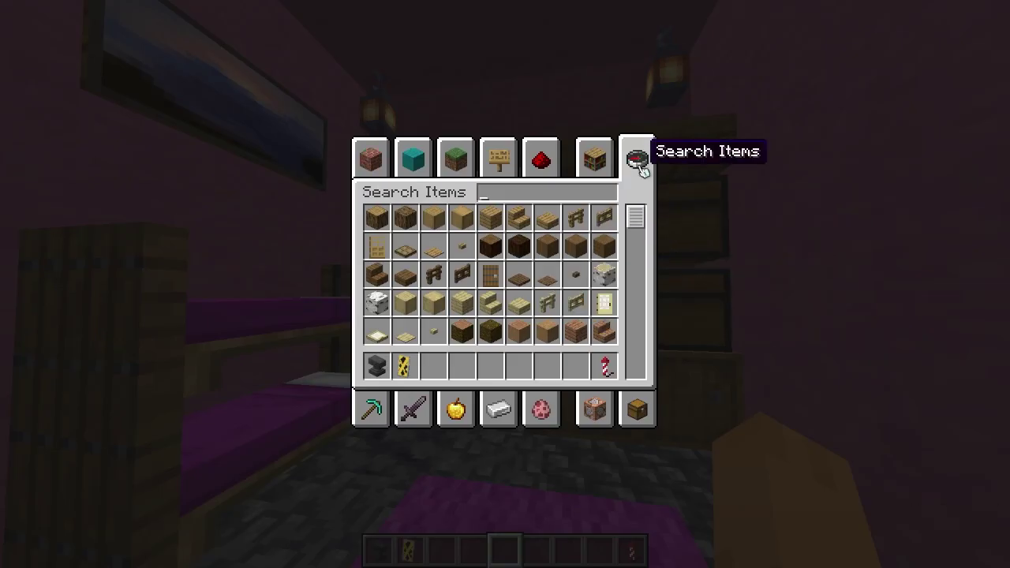
{"action": "key", "text": "Escape"}
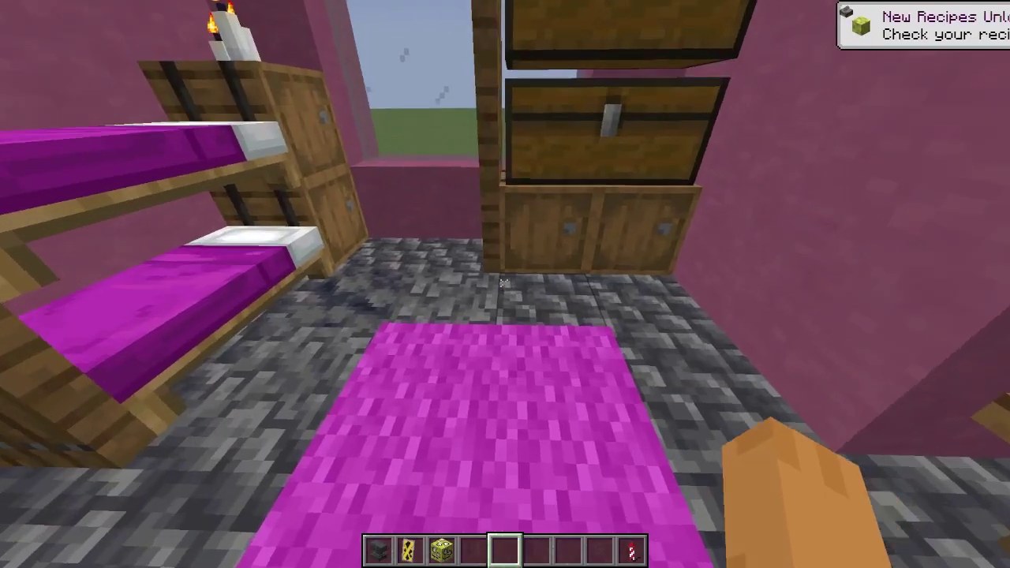
{"action": "right_click", "coordinate": [505, 284]}
{"action": "left_click", "coordinate": [505, 284]}
{"action": "right_click", "coordinate": [505, 284]}
Examine the custom face texture on the placed sponge block from close up and from across the room
{"action": "key", "text": "w"}
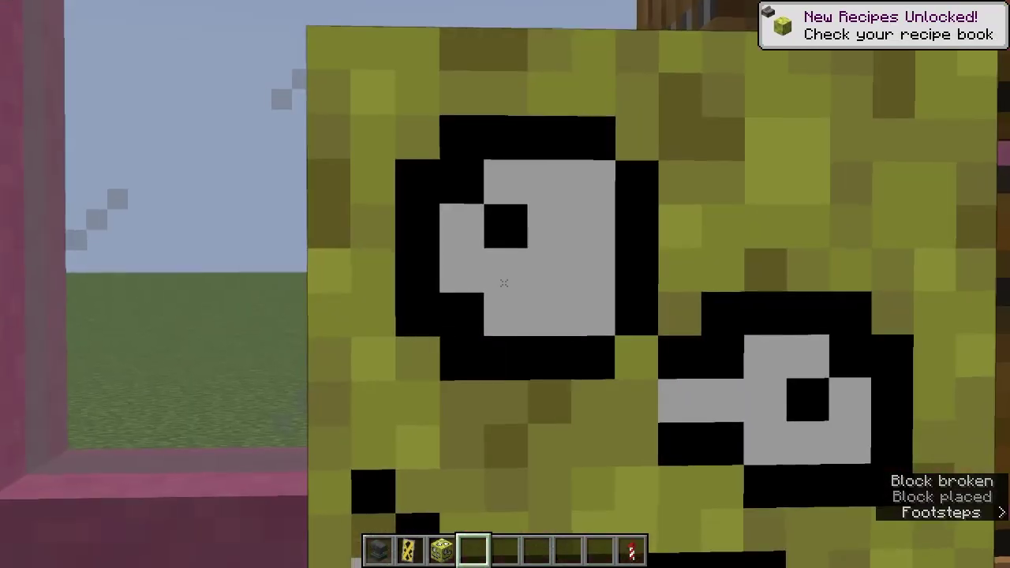
{"action": "key", "text": "s"}
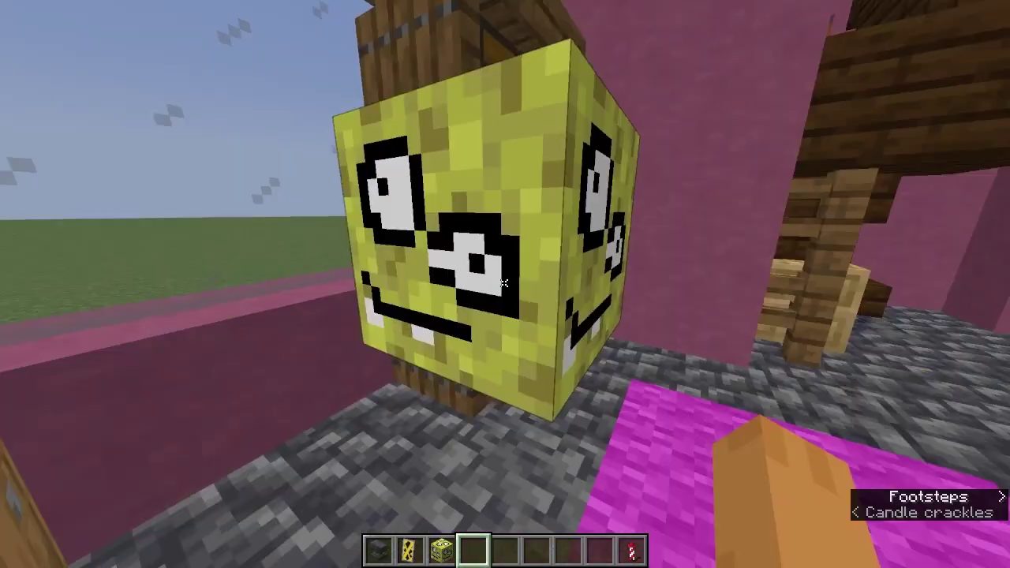
{"action": "key", "text": "s"}
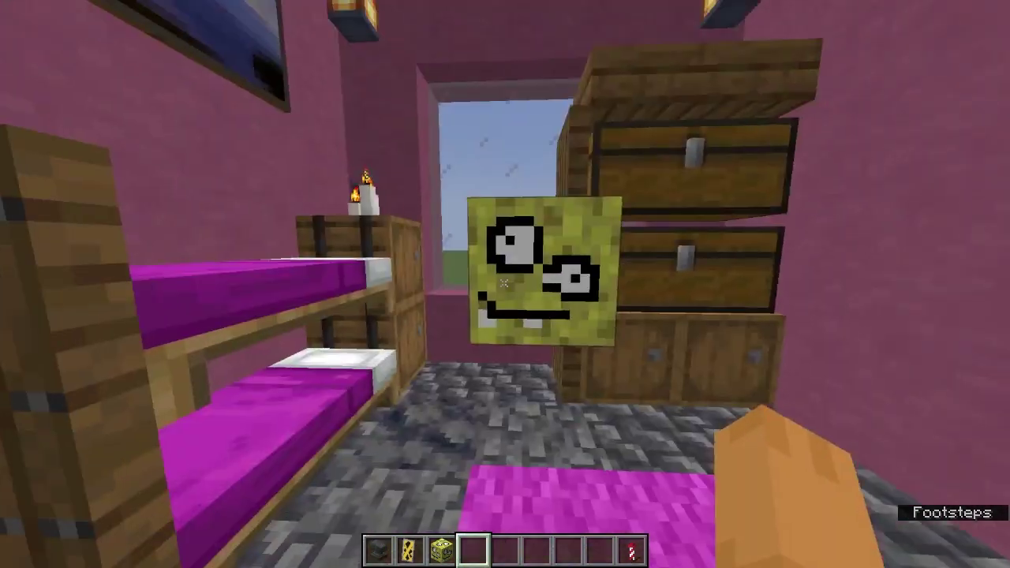
{"action": "key", "text": "s"}
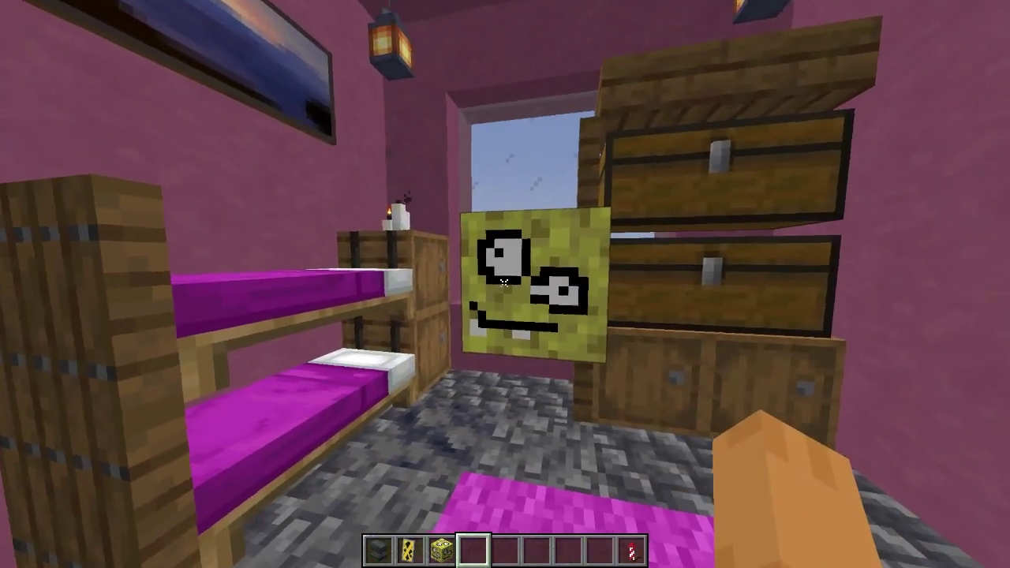
Pause and minimize the game, then open the pack's assets/minecraft/textures/block folder in the Testing Texture Pack Folder window
{"action": "key", "text": "Escape"}
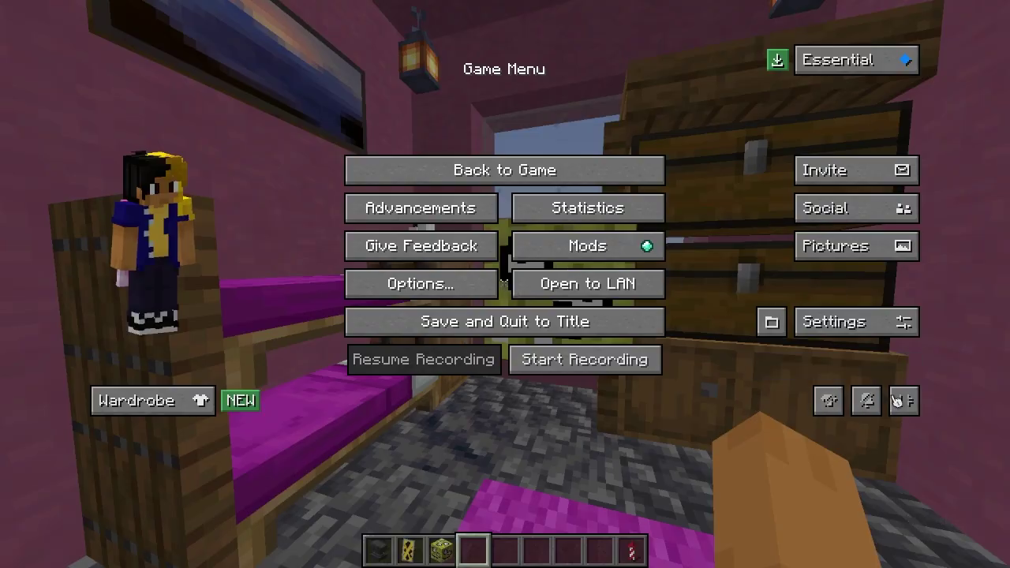
{"action": "left_click", "coordinate": [905, 400]}
{"action": "left_click", "coordinate": [941, 9]}
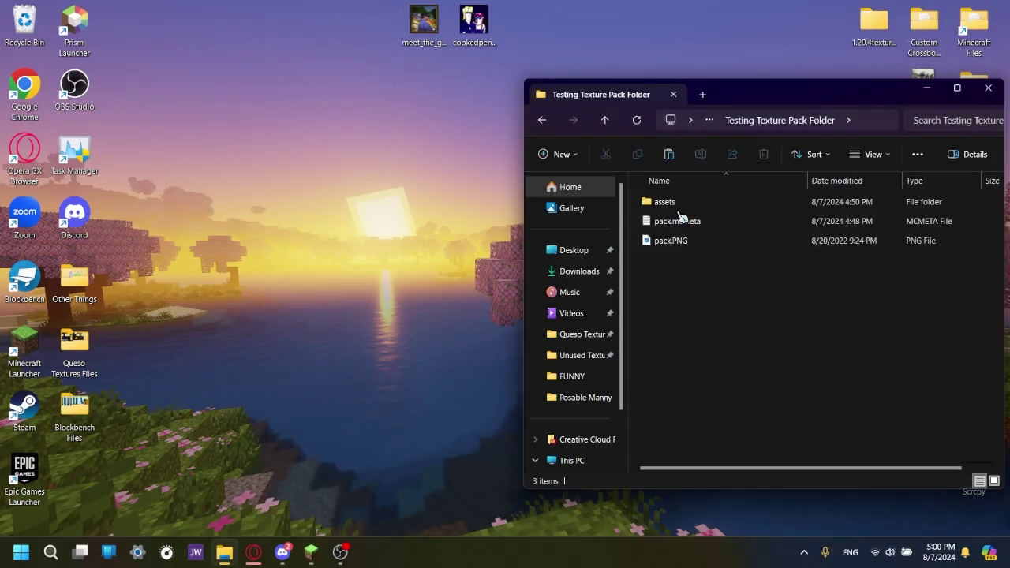
{"action": "double_click", "coordinate": [685, 203]}
{"action": "double_click", "coordinate": [702, 204]}
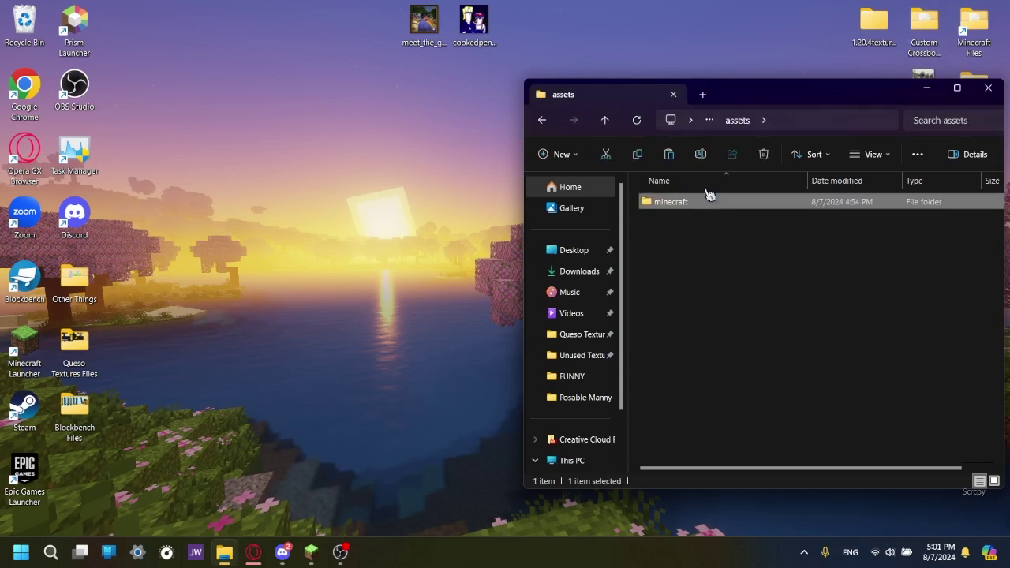
{"action": "double_click", "coordinate": [698, 223]}
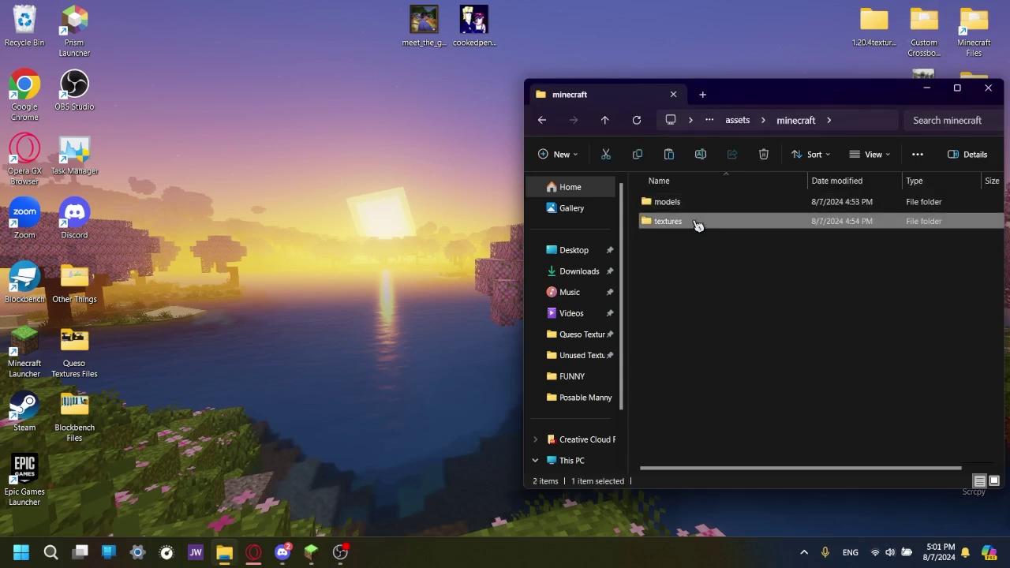
{"action": "left_click", "coordinate": [692, 207]}
{"action": "double_click", "coordinate": [693, 213]}
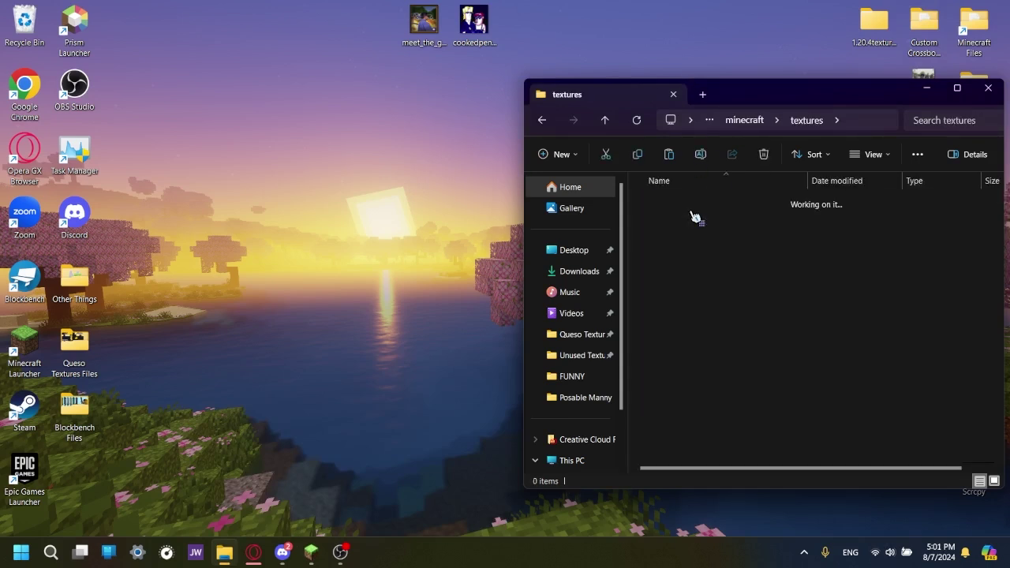
{"action": "left_click", "coordinate": [704, 259]}
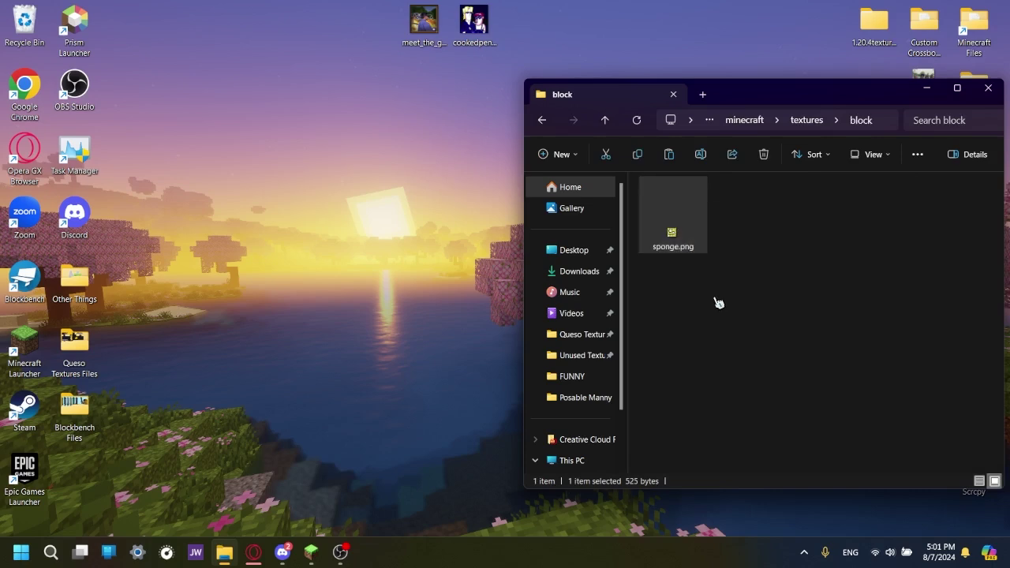
Open sponge.png in Paint, scribble extra black and indigo marks on the face, save the image and close Paint
{"action": "right_click", "coordinate": [704, 251]}
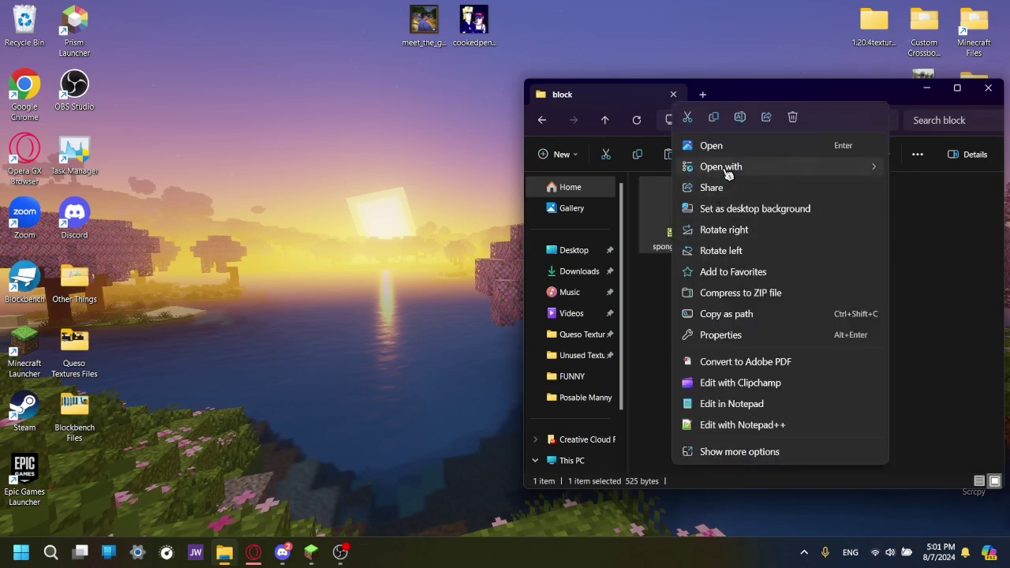
{"action": "left_click", "coordinate": [703, 167]}
{"action": "left_click", "coordinate": [580, 232]}
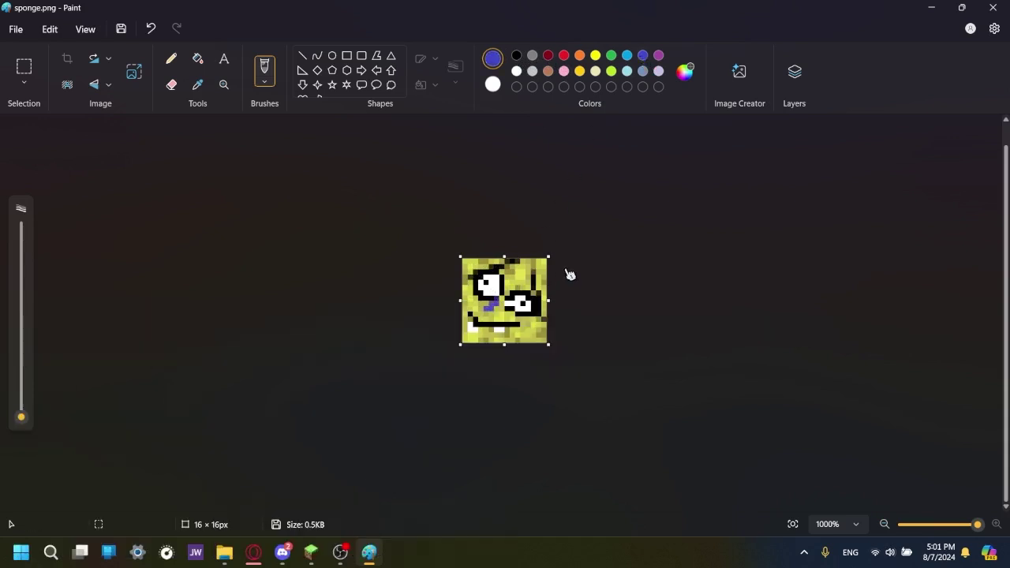
{"action": "left_click", "coordinate": [1004, 11]}
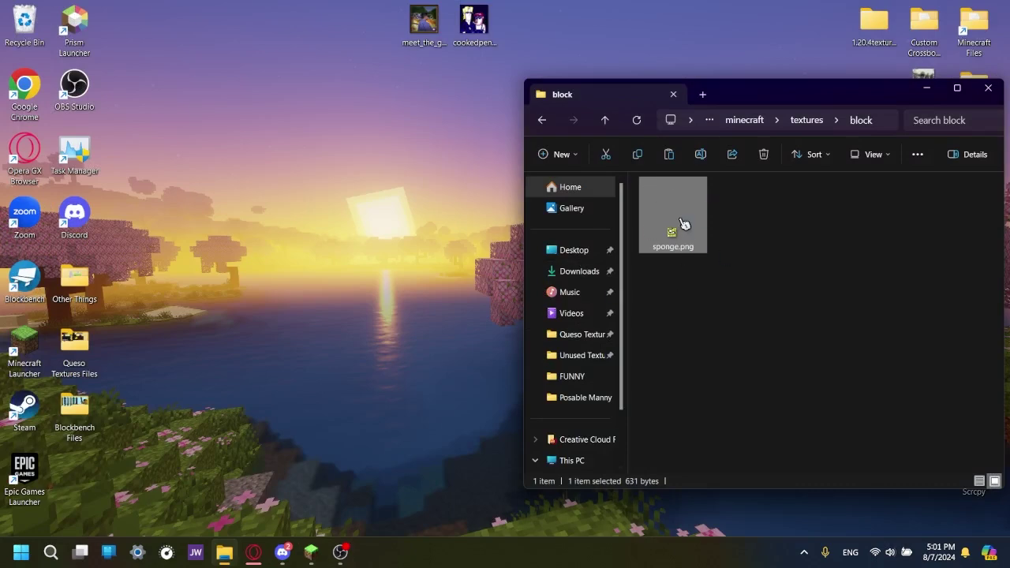
Switch back to Minecraft, resume the game and reload the resource packs
{"action": "left_click", "coordinate": [311, 553]}
{"action": "key", "text": "Escape"}
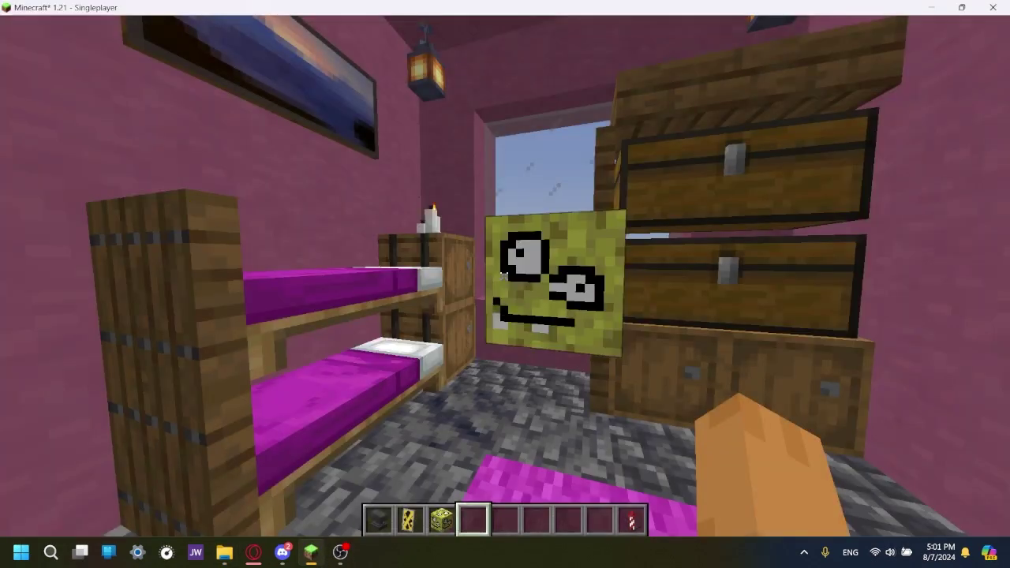
{"action": "key", "text": "a"}
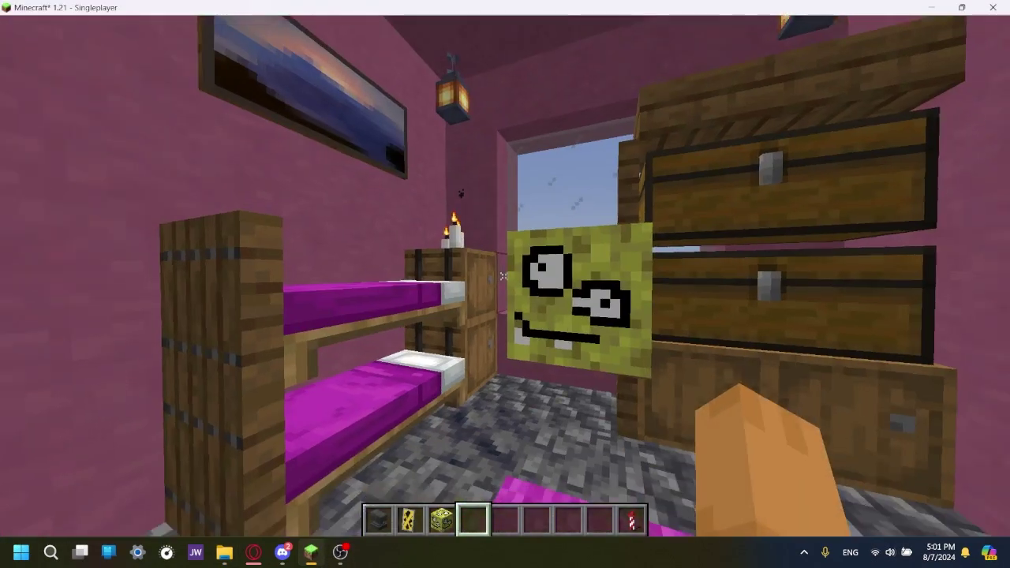
{"action": "key", "text": "F3"}
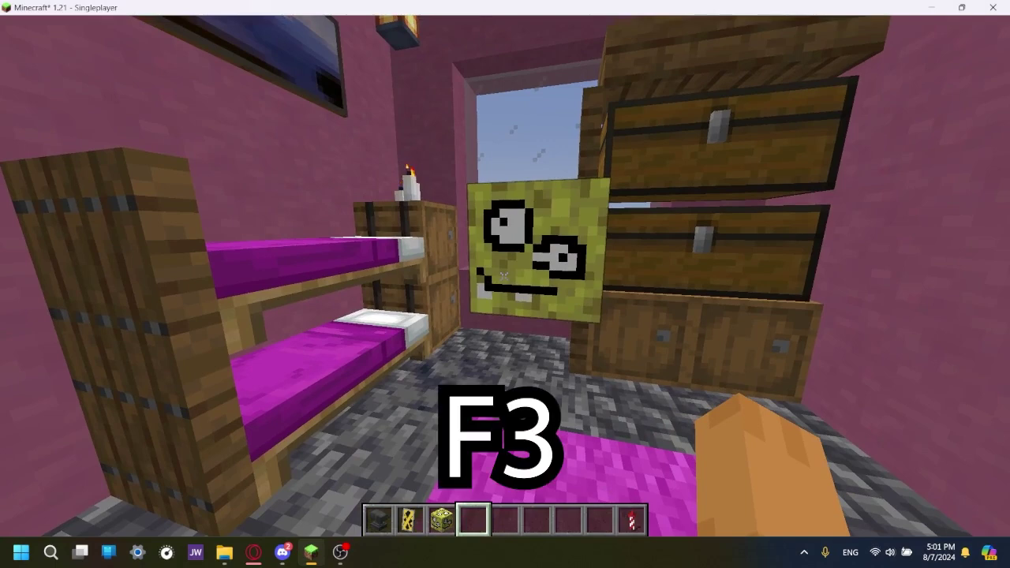
{"action": "key", "text": "F3+t"}
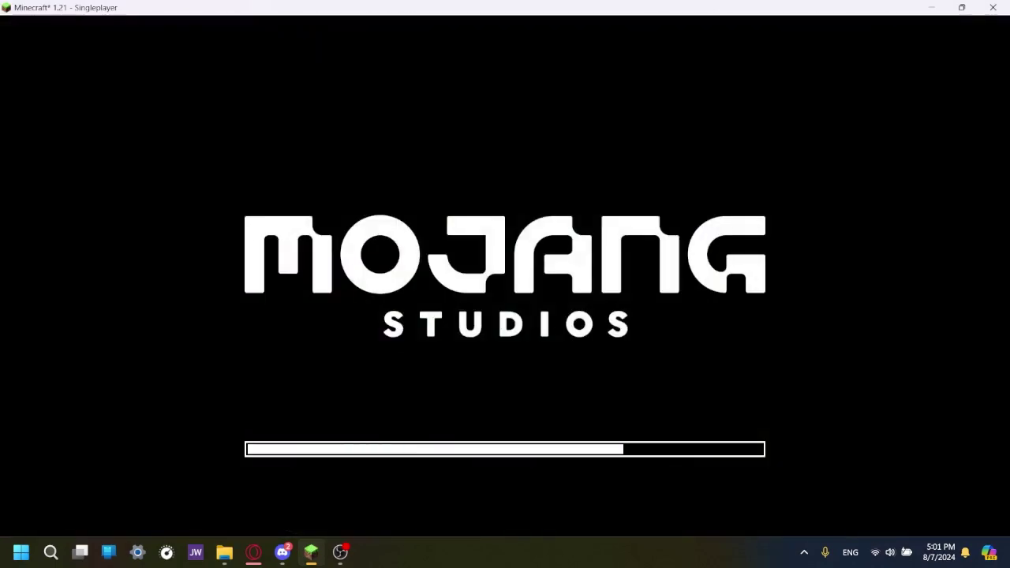
Move closer to inspect the updated sponge texture and change the camera to the front-facing third-person view
{"action": "key", "text": "w"}
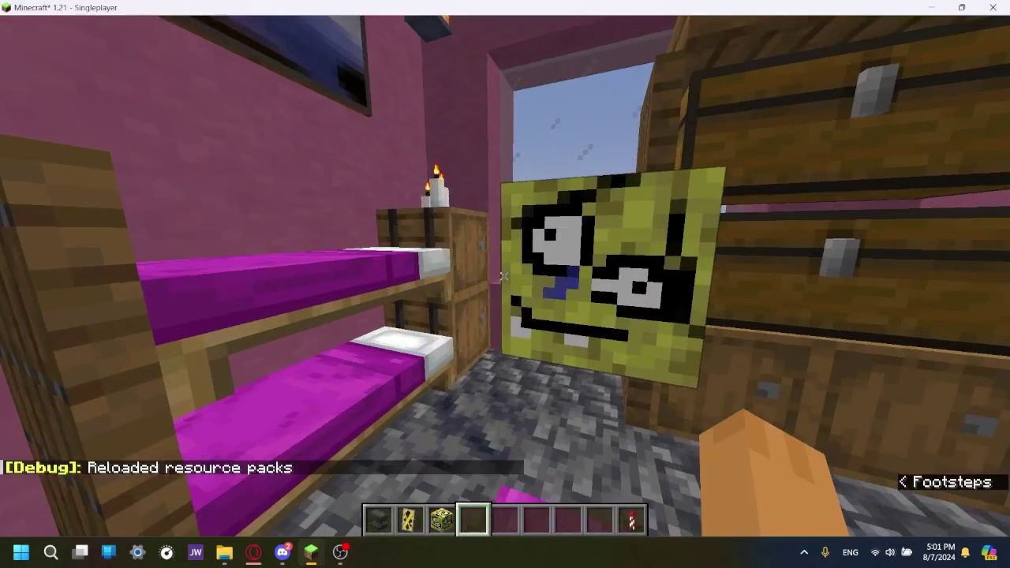
{"action": "key", "text": "F5"}
{"action": "key", "text": "F5"}
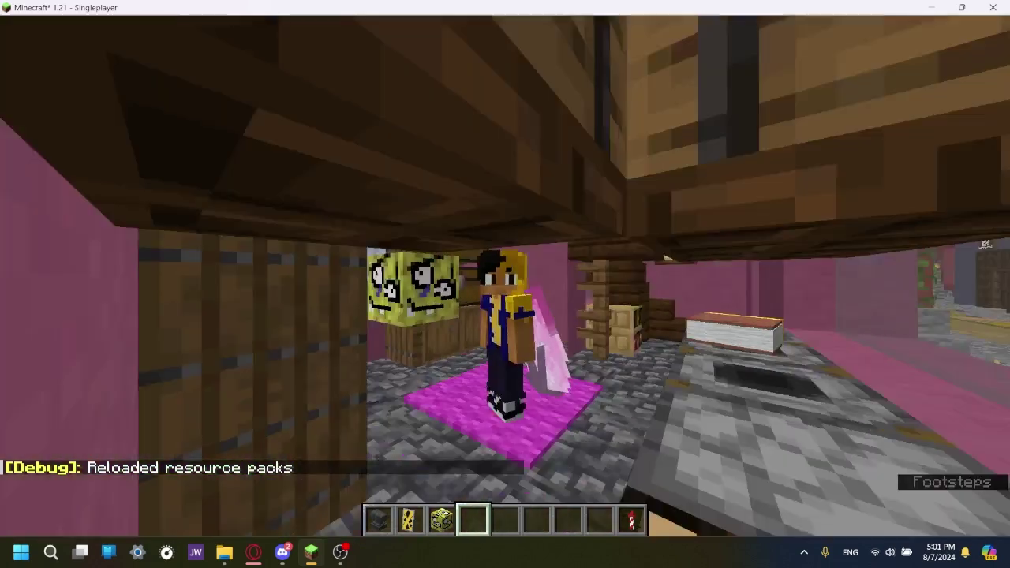